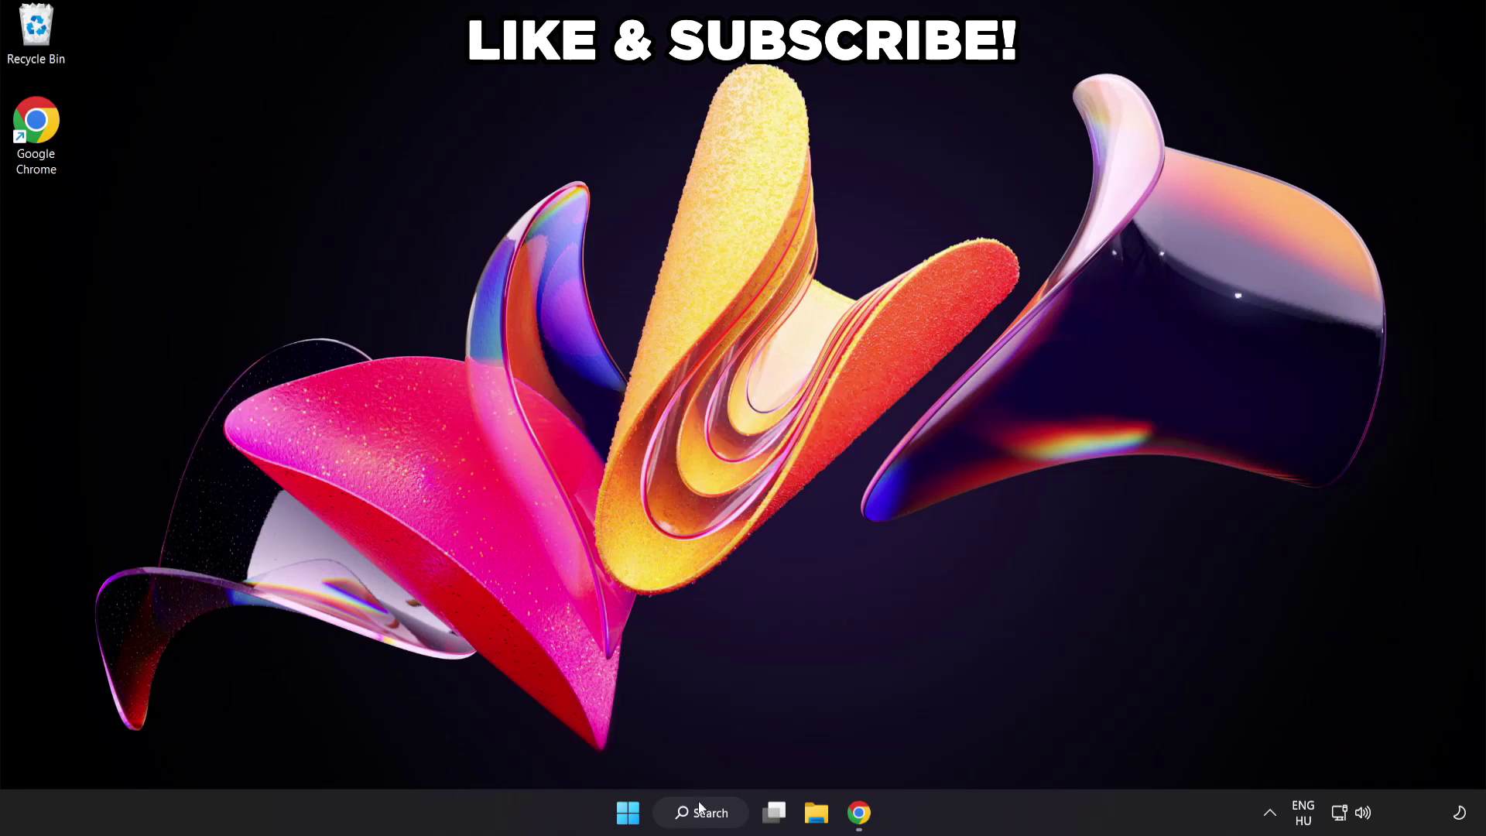
Step: Make High performance the active power plan in Power Options, then close the window
left_click(716, 816)
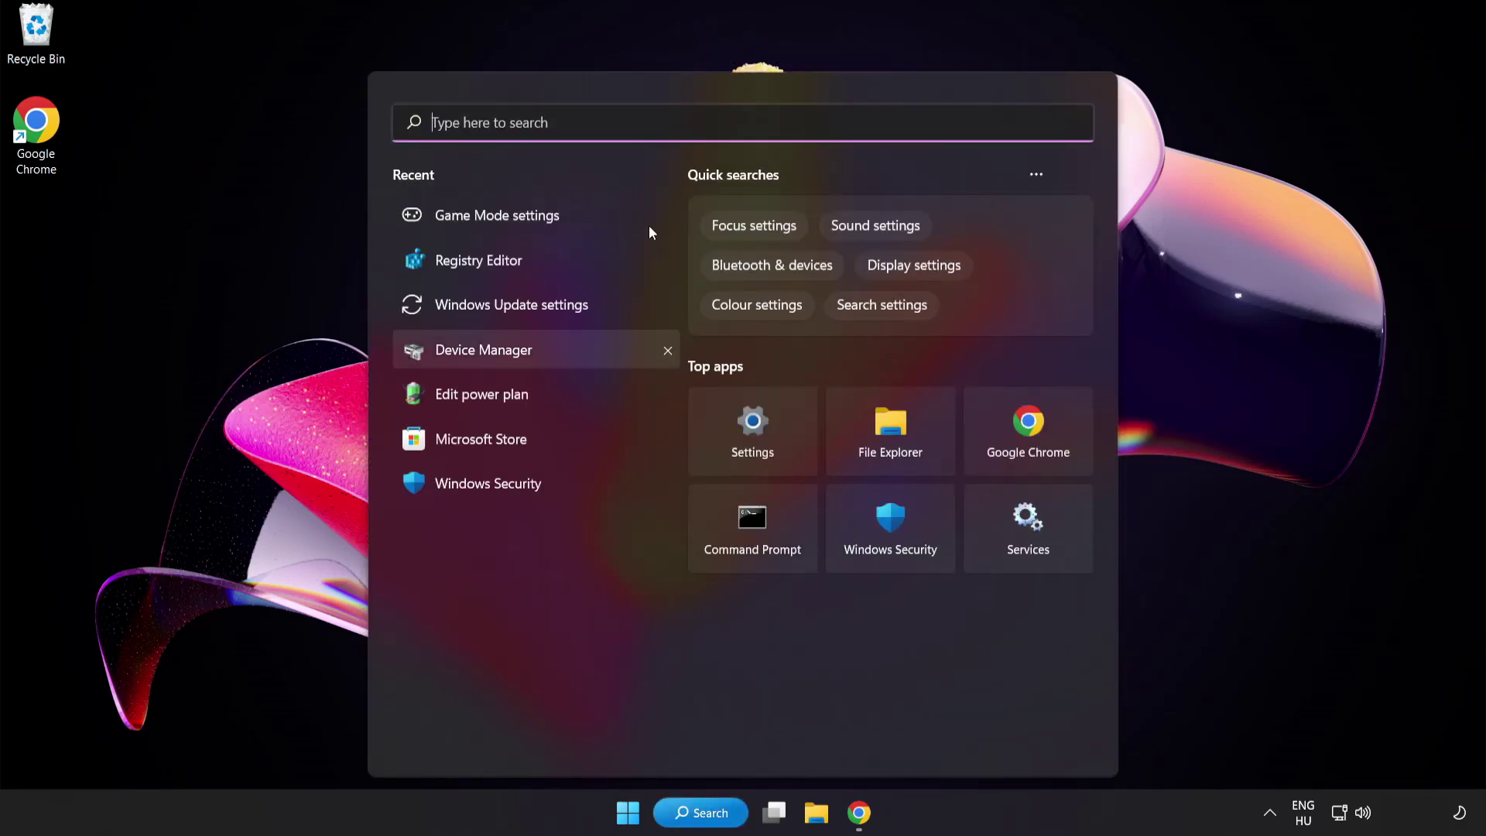
type("edit power plan")
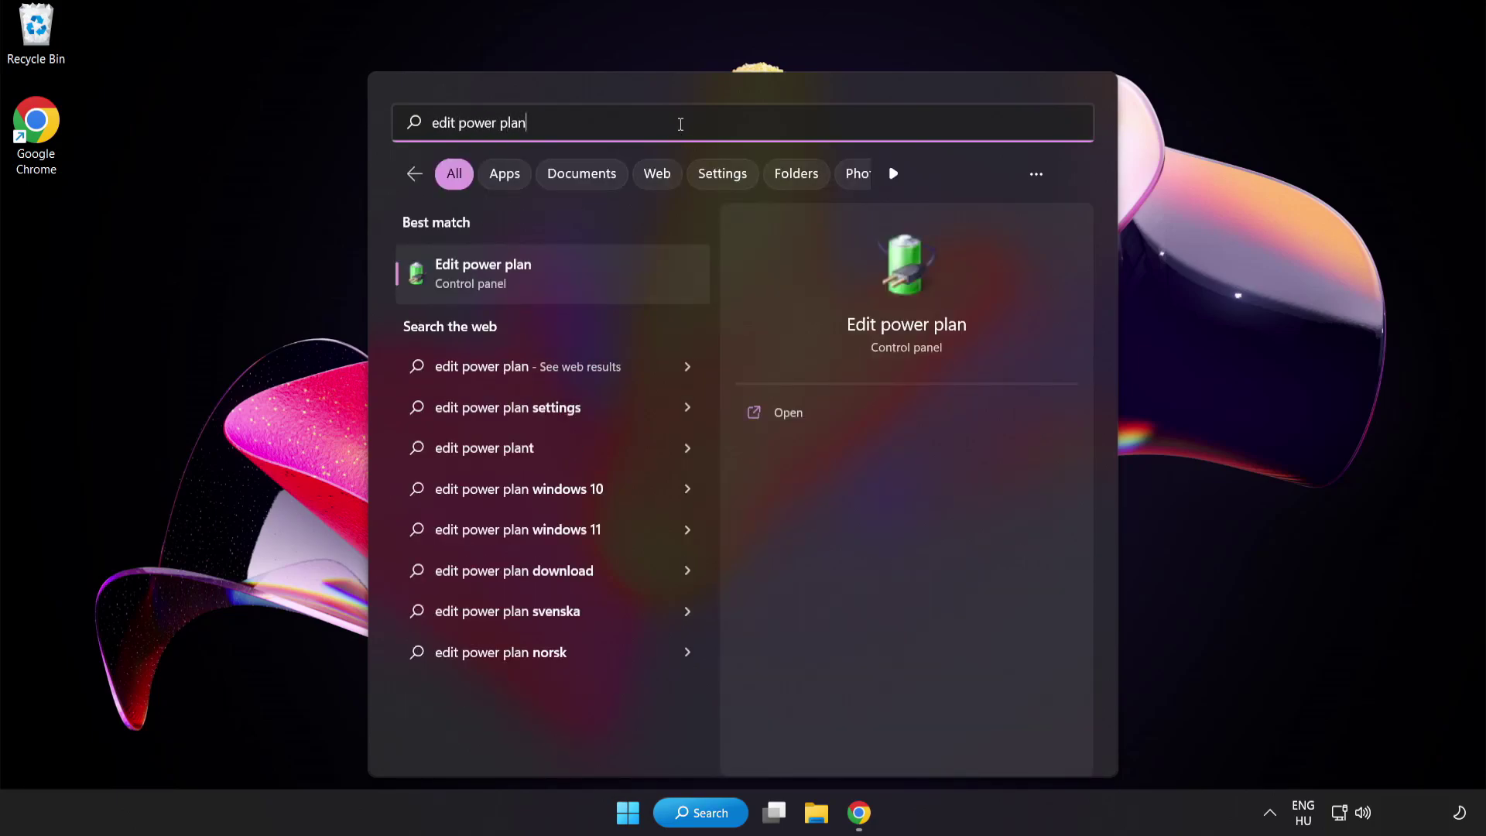
left_click(605, 289)
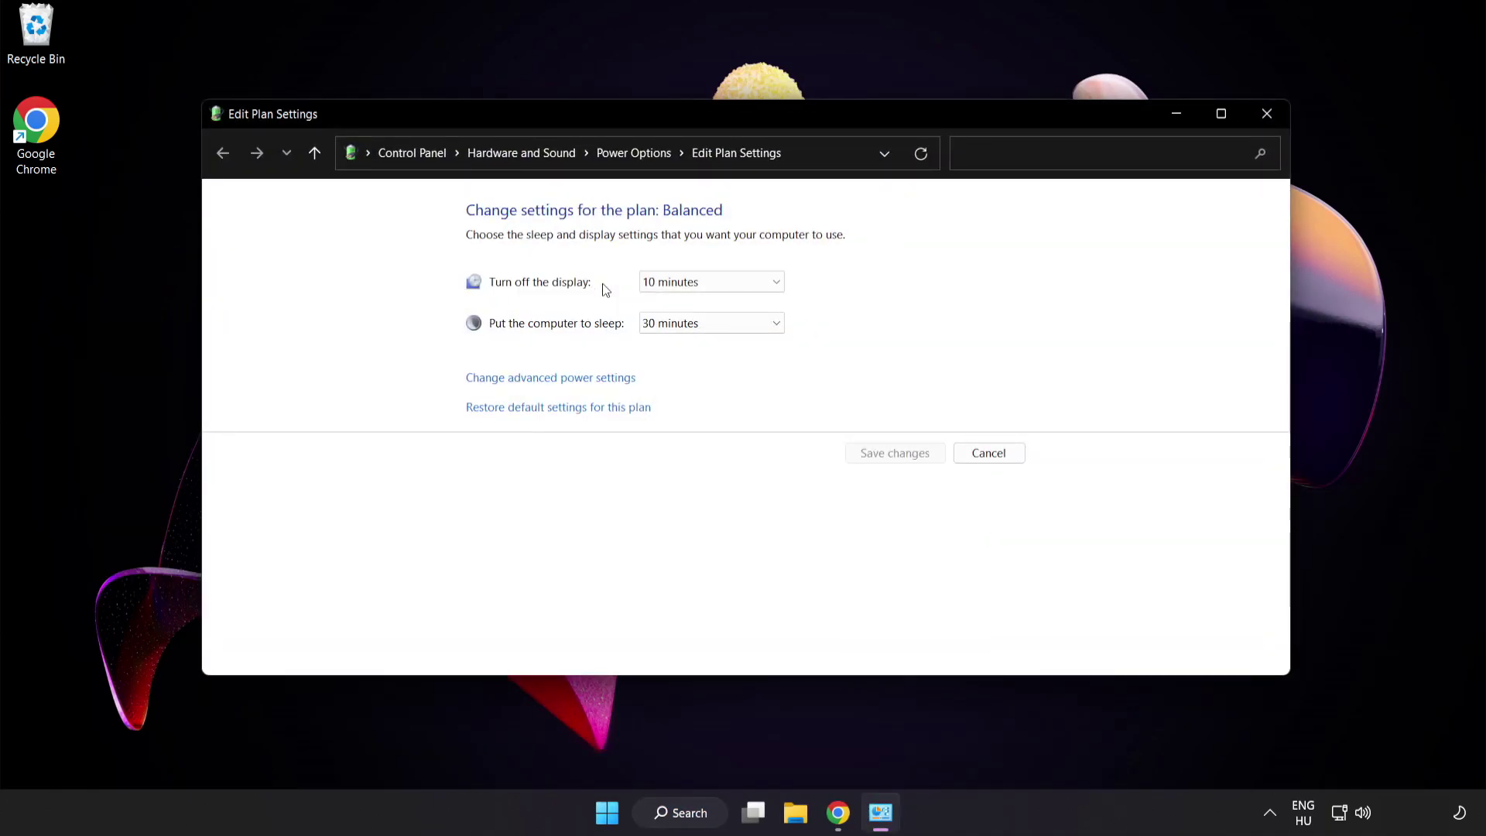
left_click(647, 155)
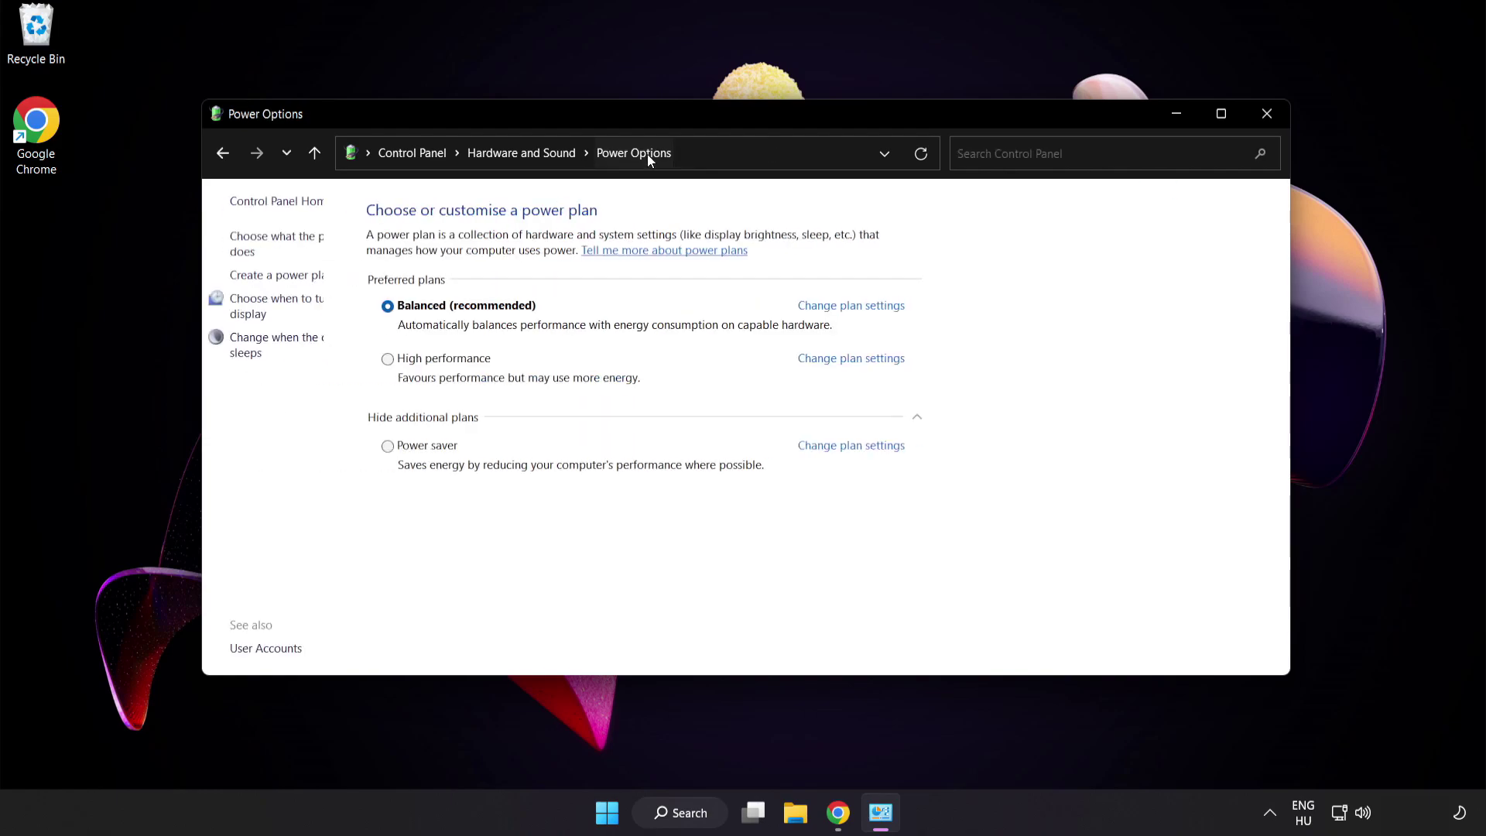
left_click(496, 362)
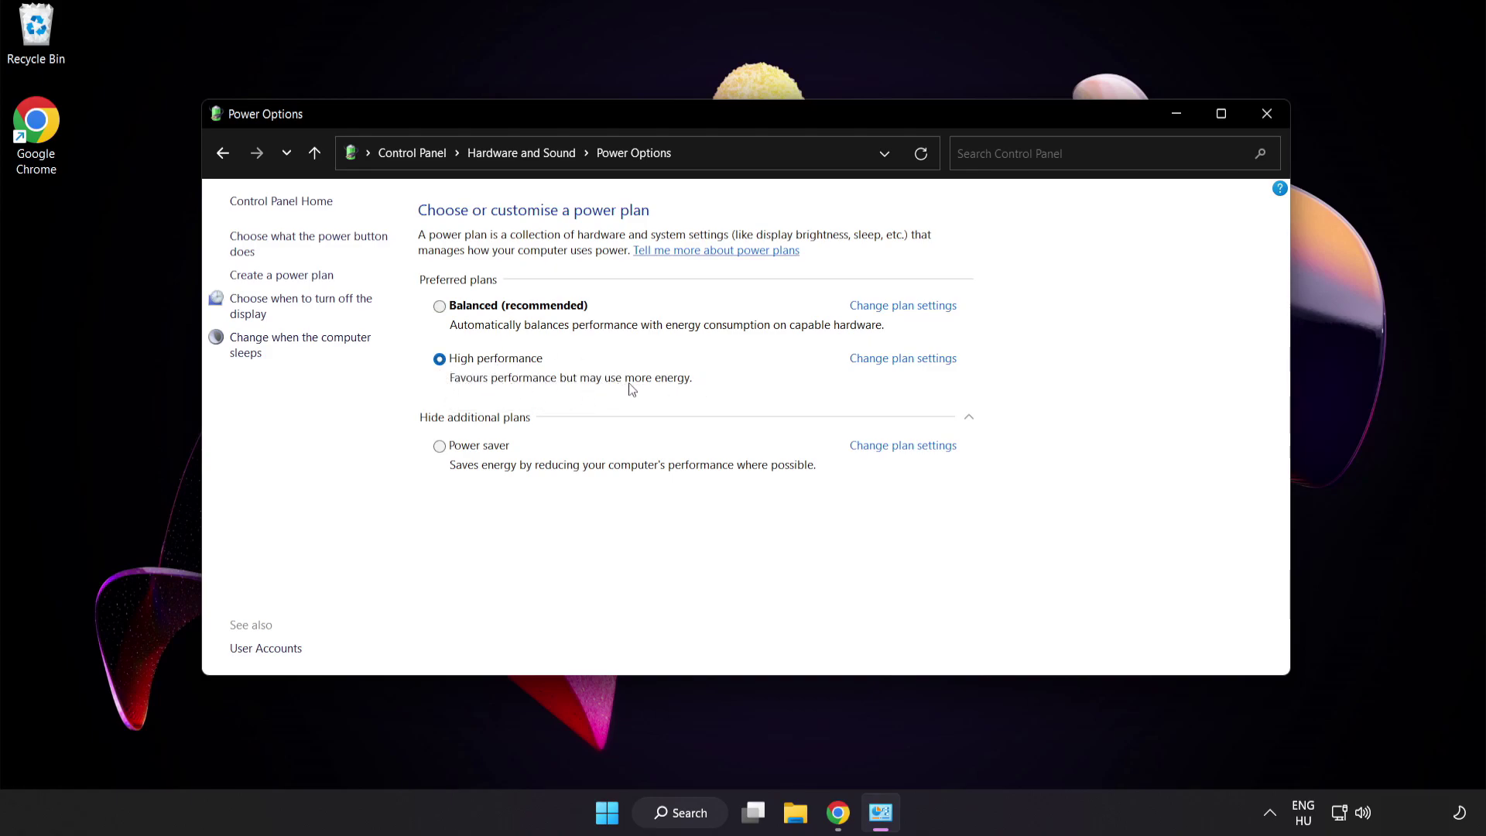
left_click(1267, 114)
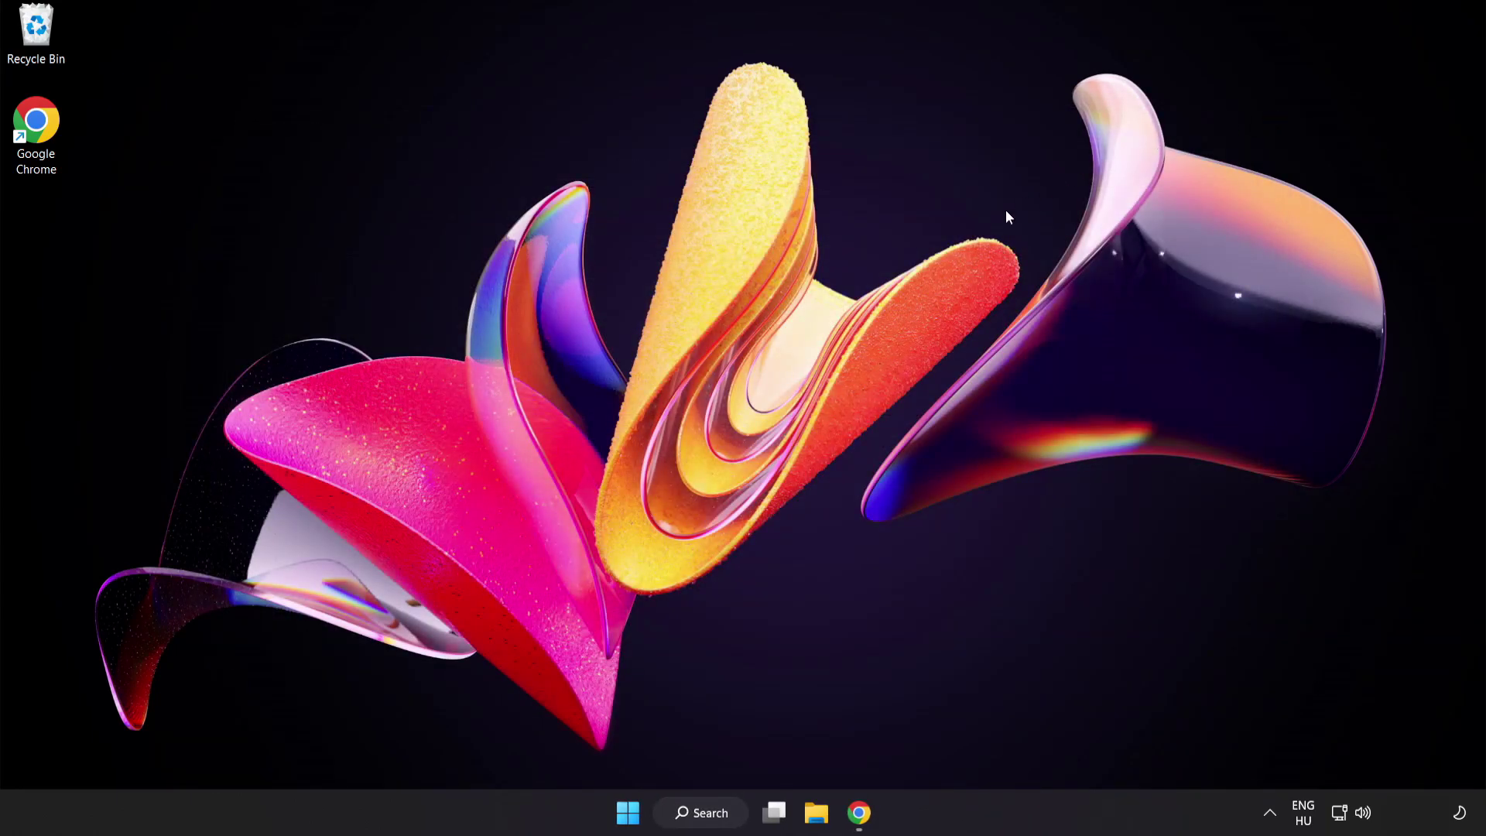
Step: Launch Device Manager, center its window, and expand Display adapters
left_click(716, 813)
type("device manage")
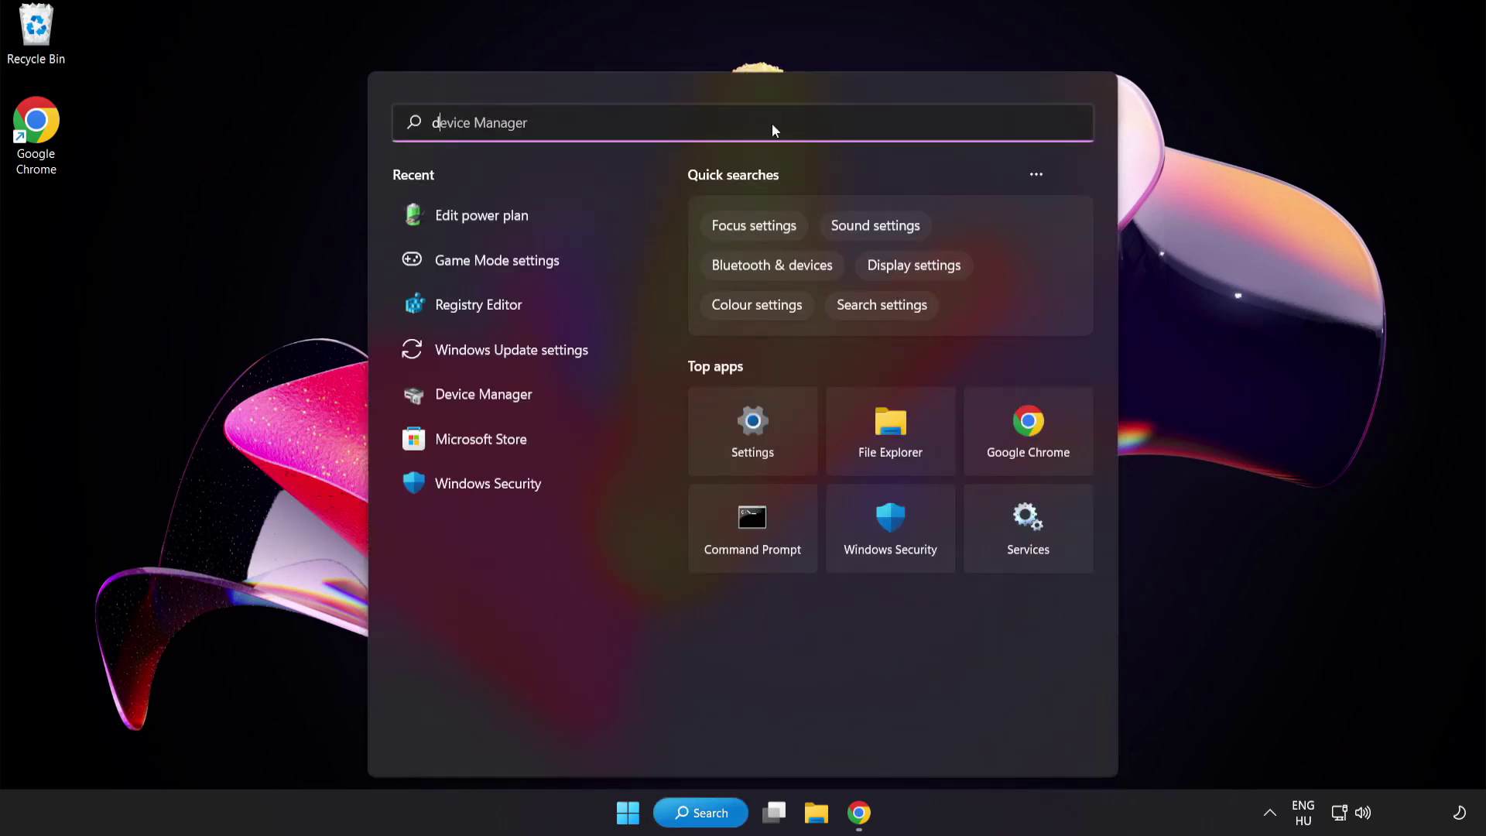
type("r")
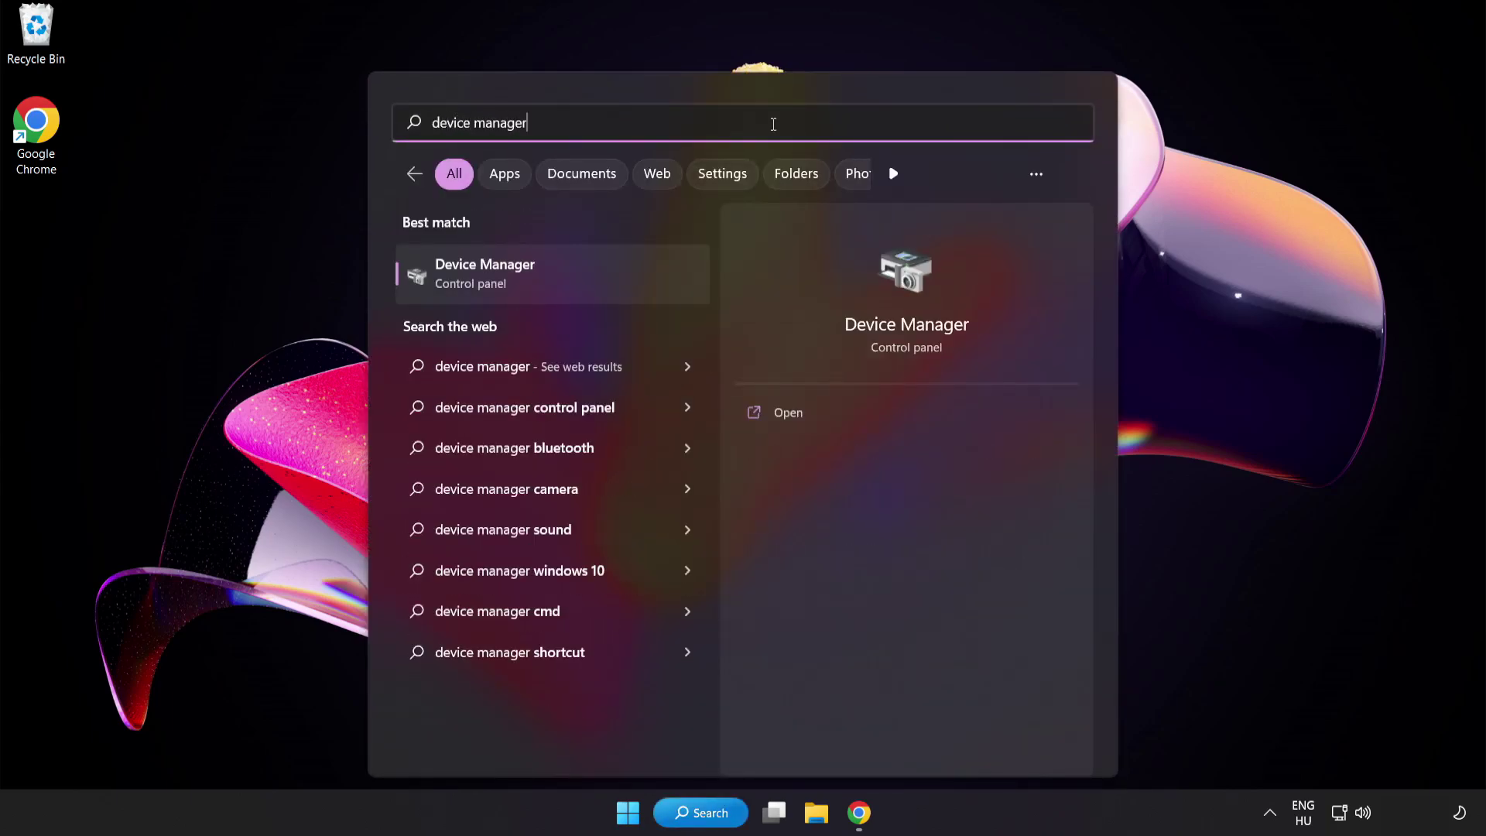
left_click(610, 281)
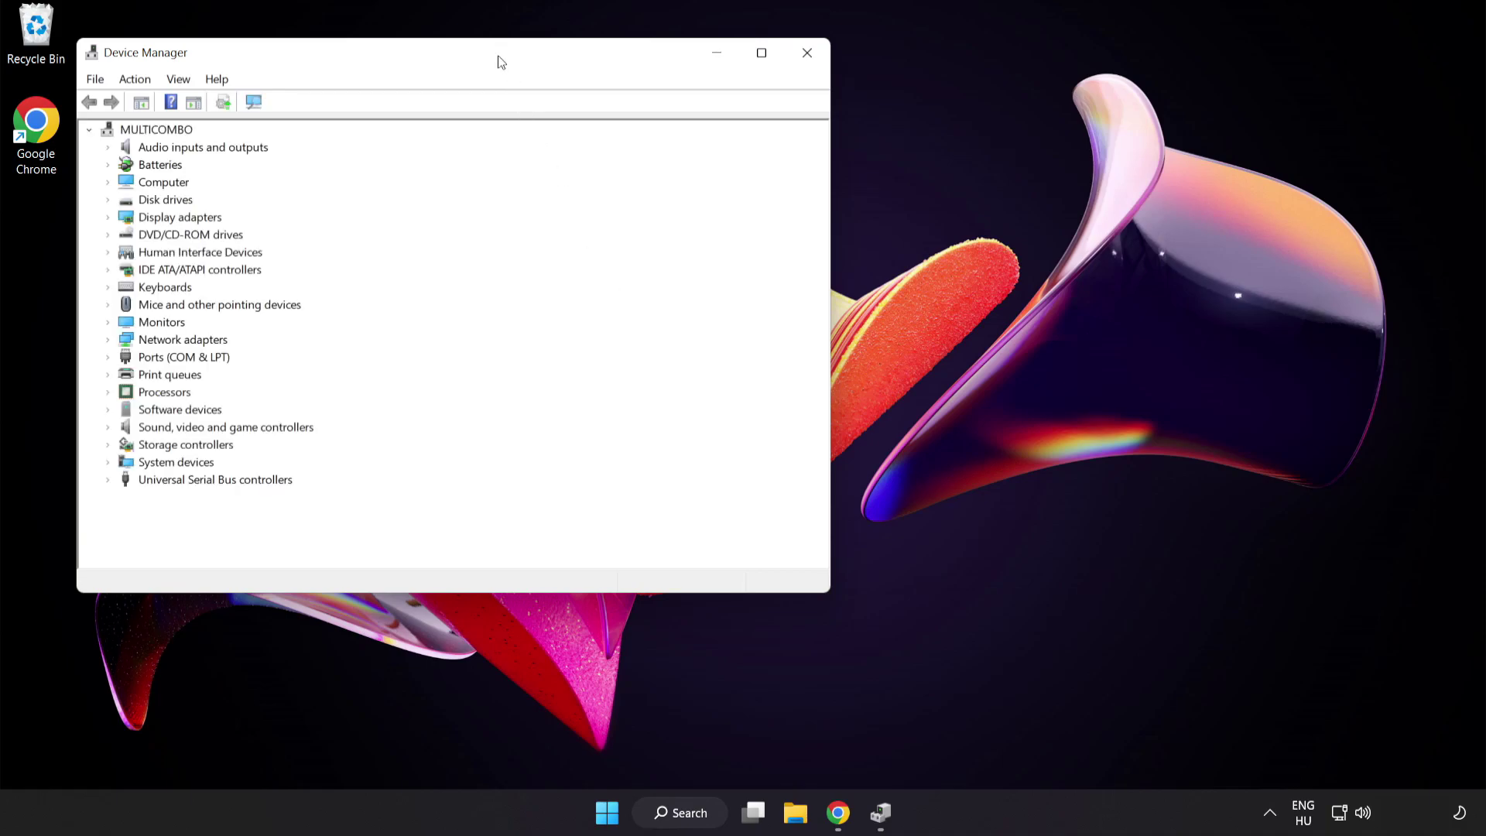
left_click_drag(500, 60, 751, 151)
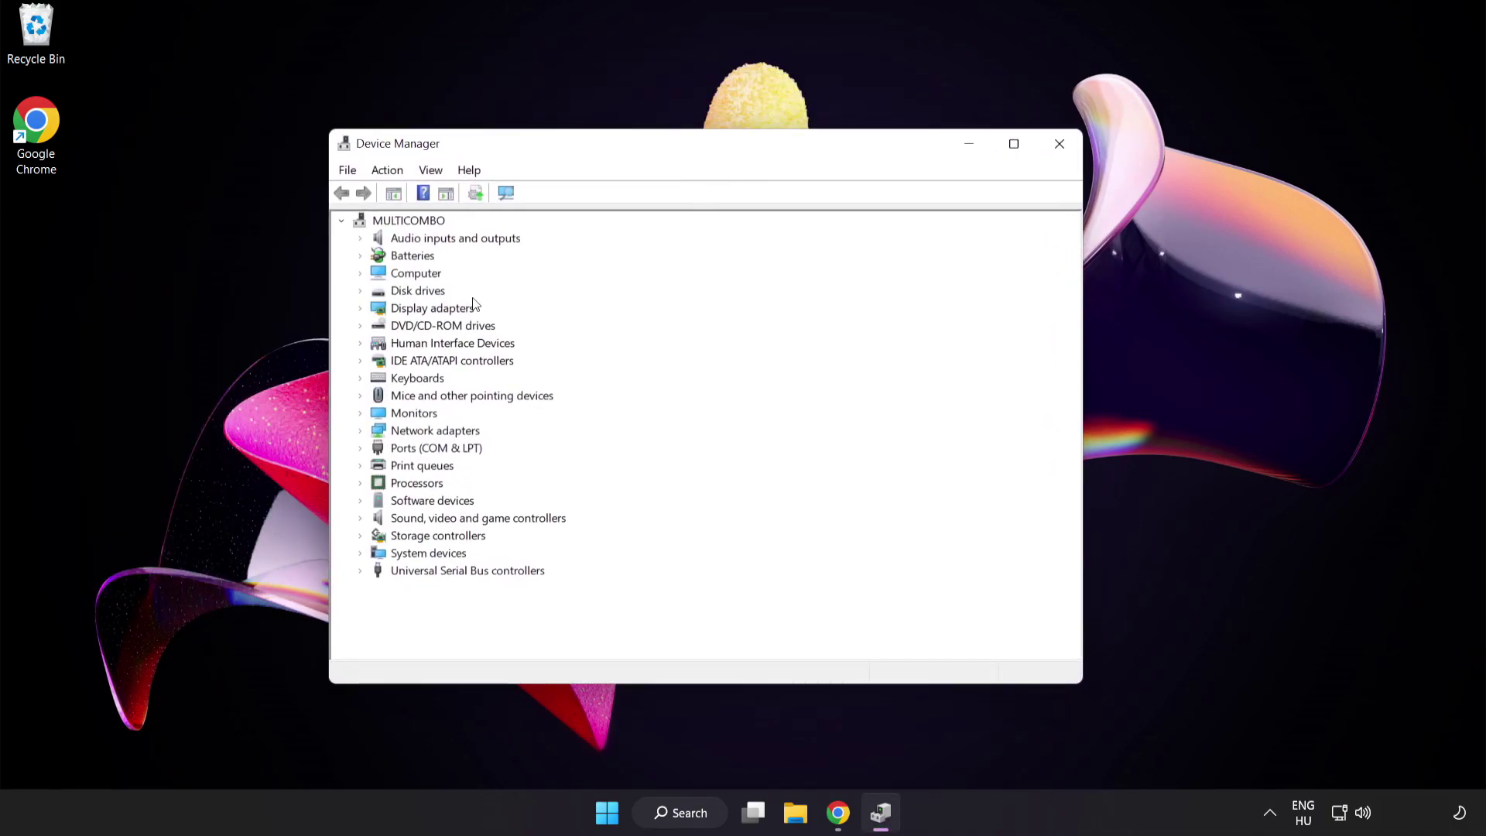
left_click(381, 314)
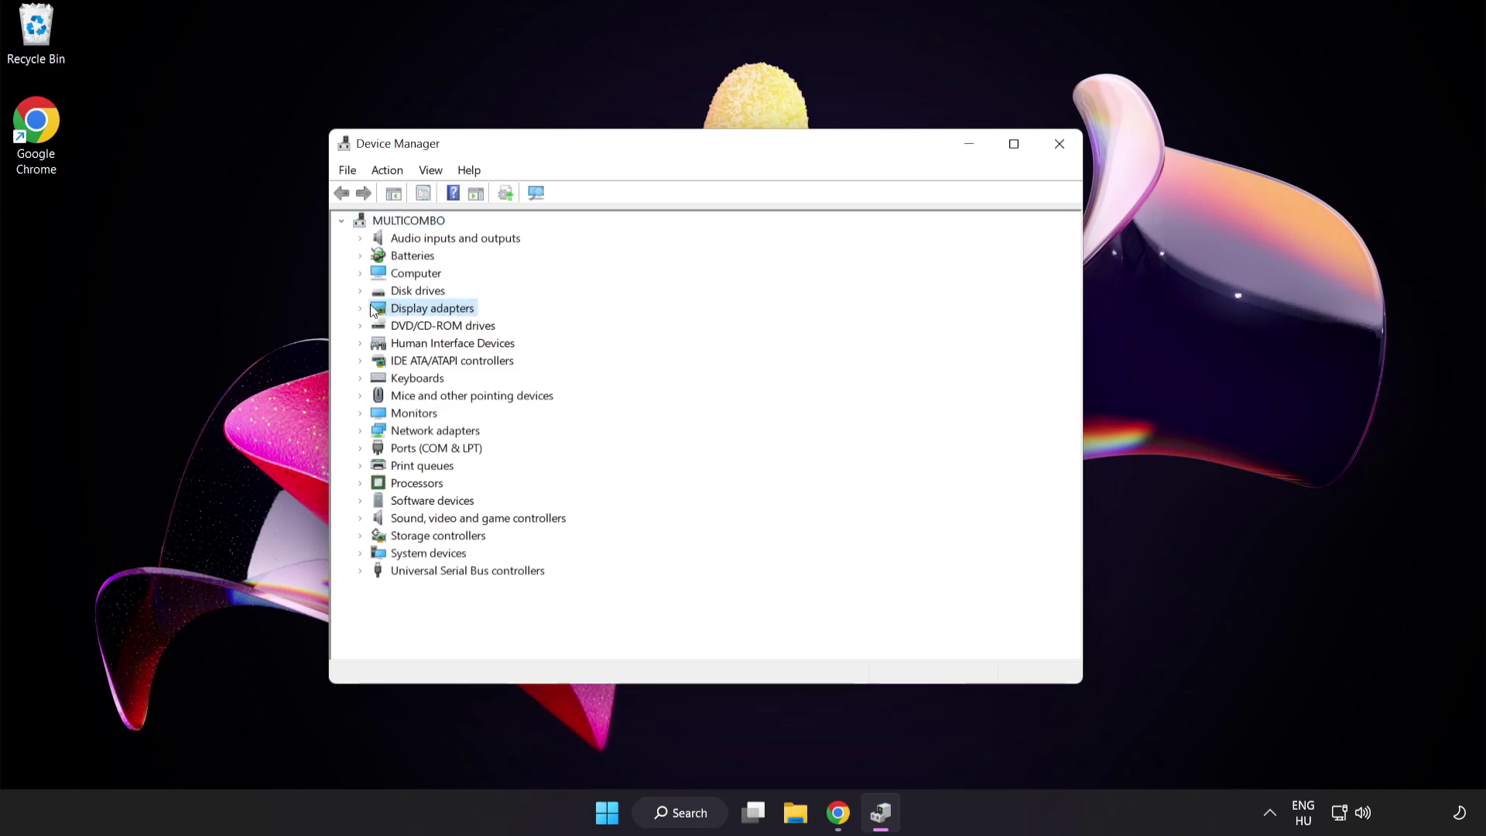
left_click(361, 310)
Step: Search automatically for a newer VMware SVGA 3D driver, dismiss the result, and close Device Manager
left_click(423, 326)
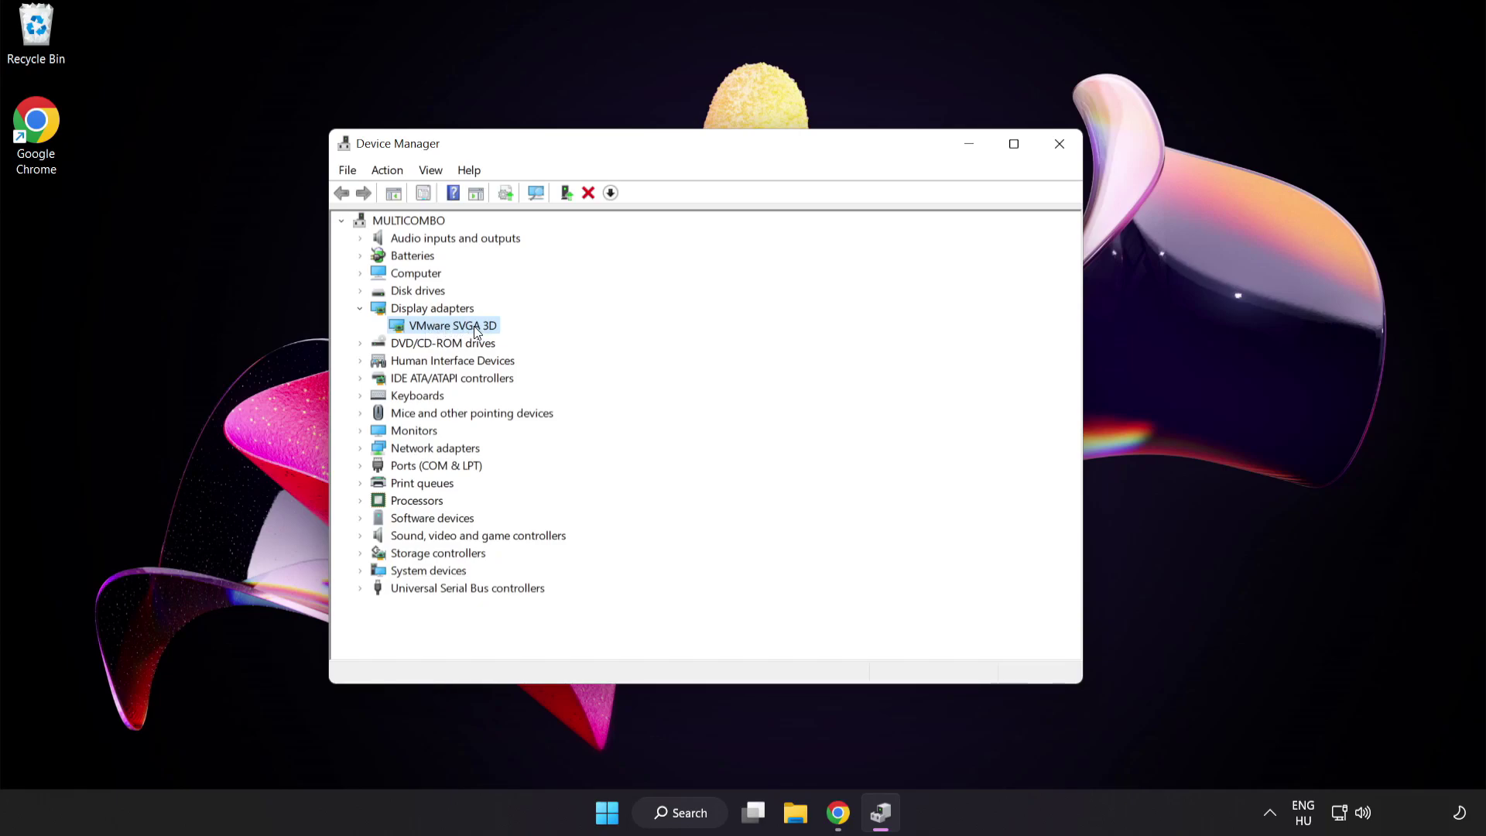
right_click(474, 327)
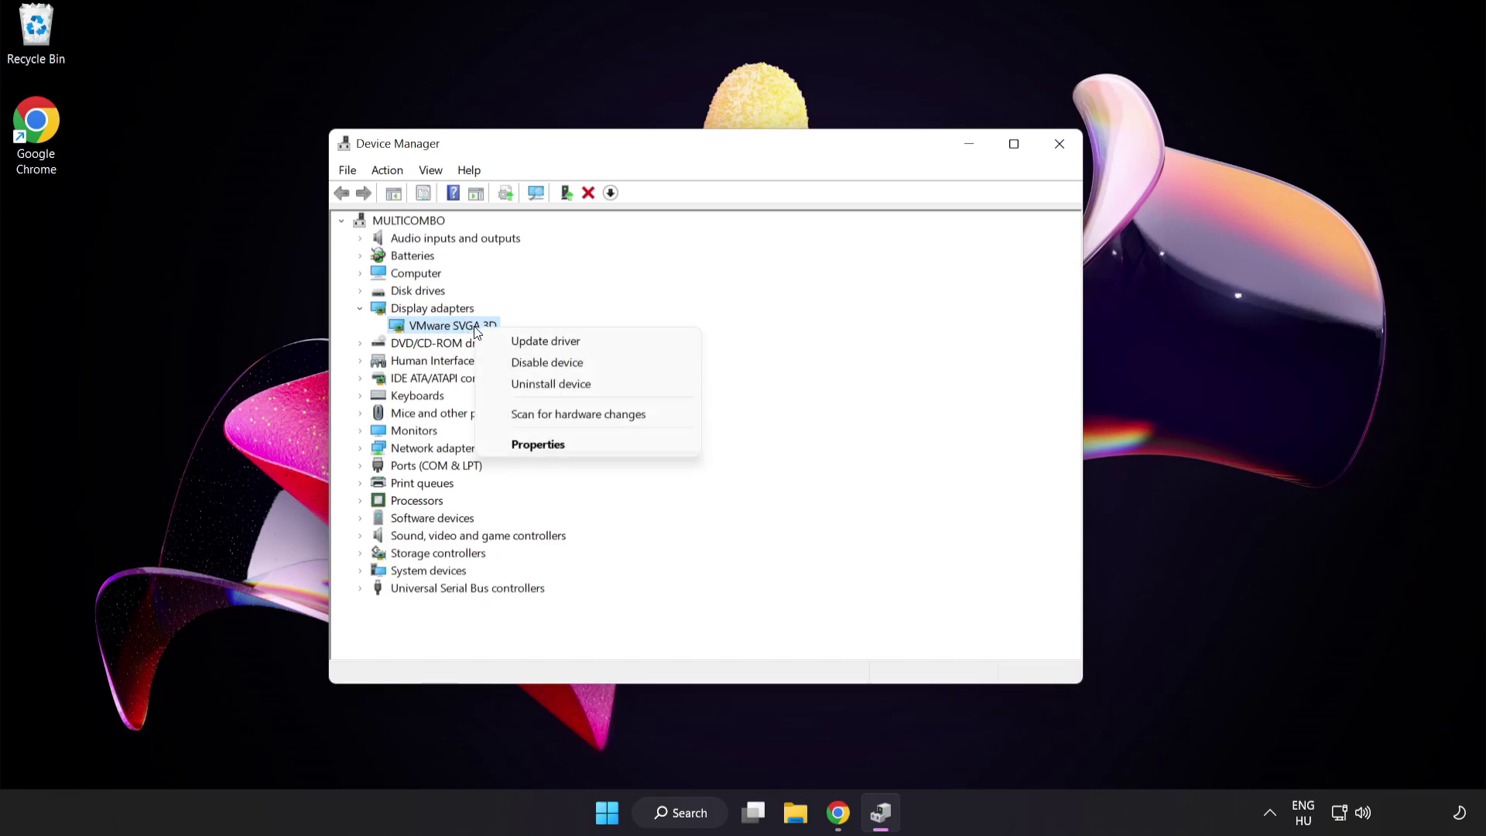
left_click(582, 342)
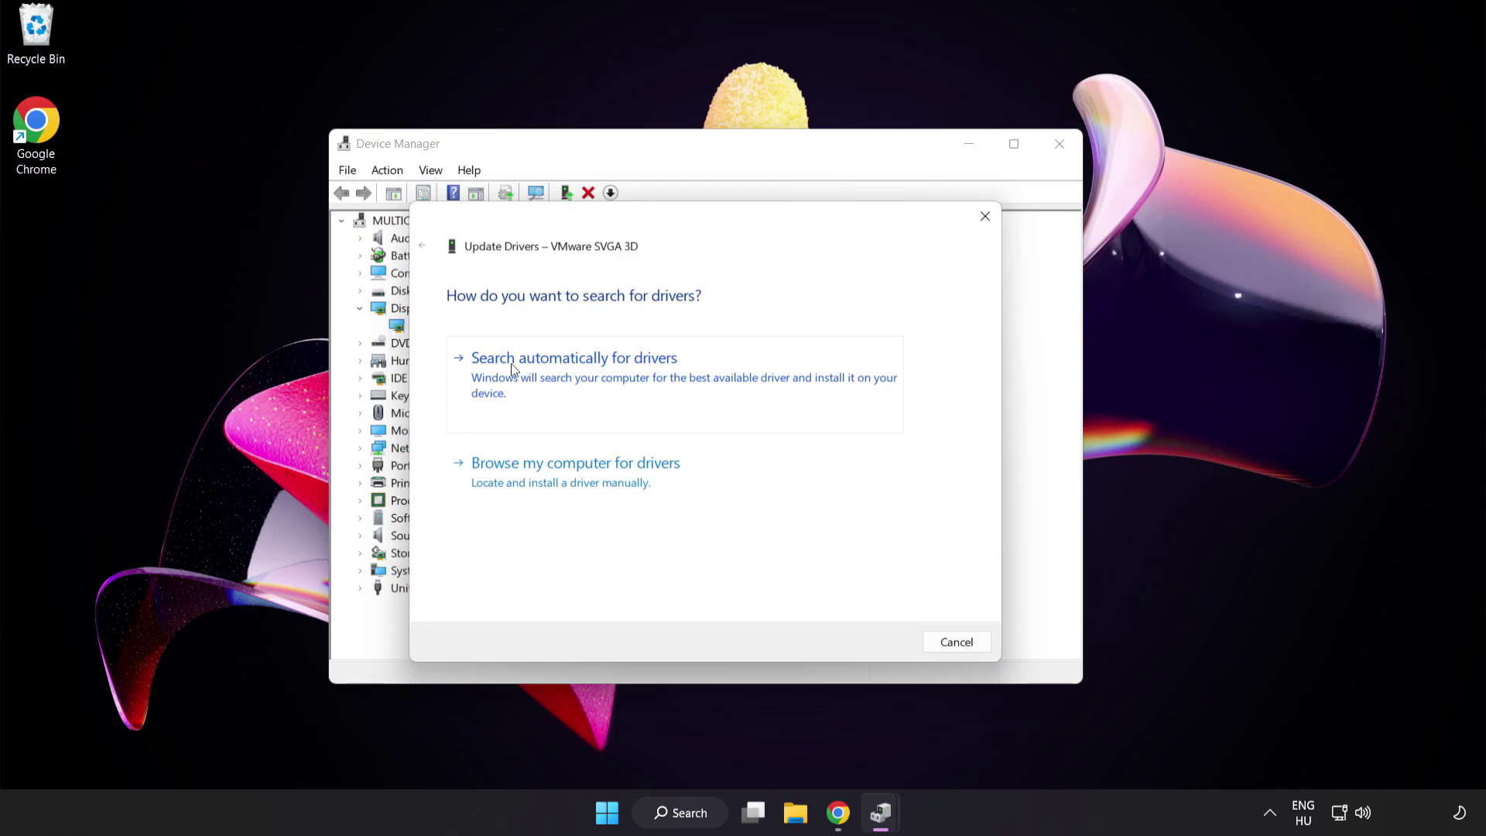
left_click(613, 375)
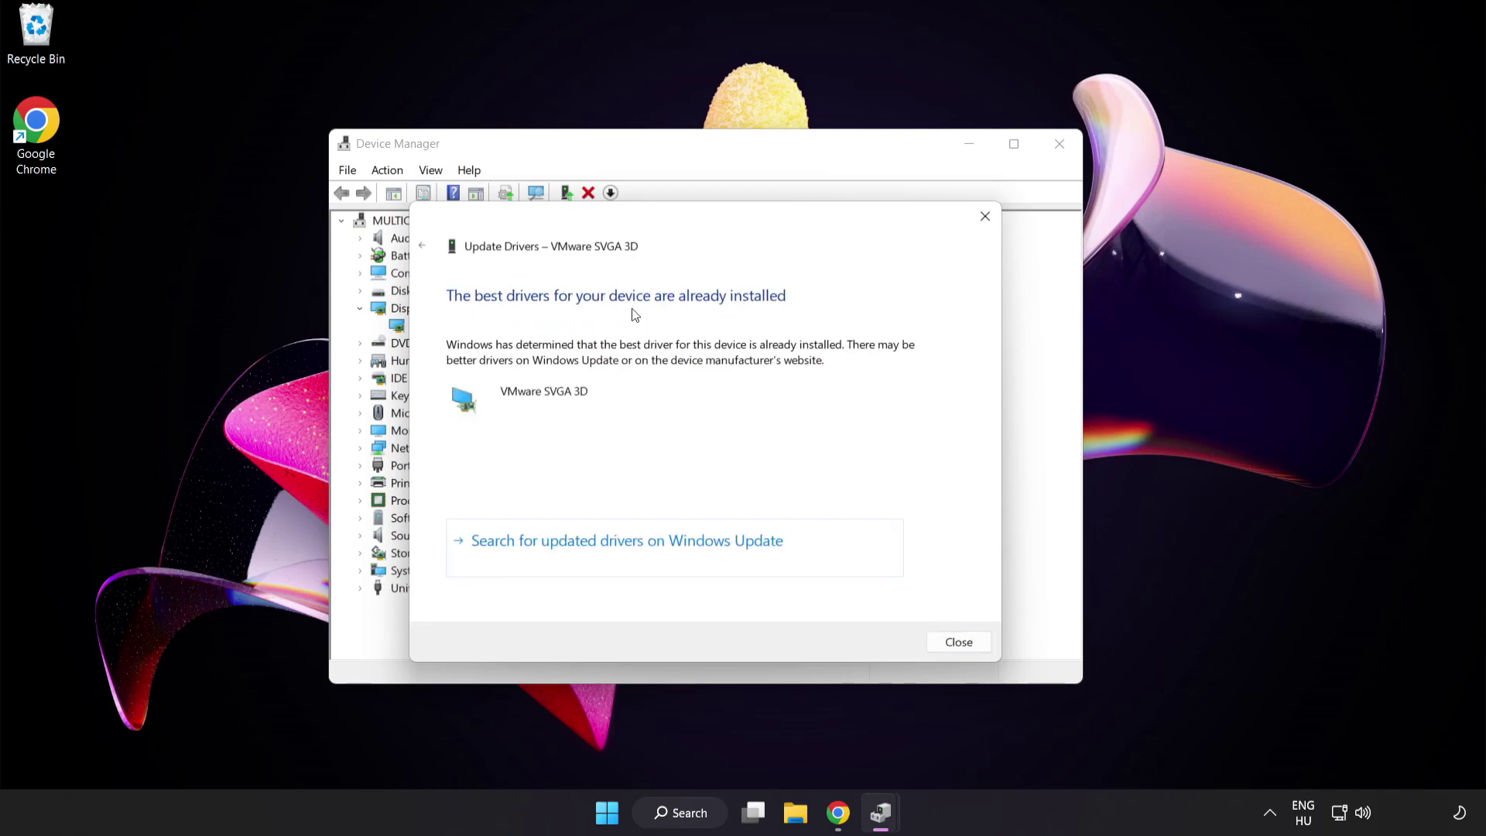
left_click(957, 643)
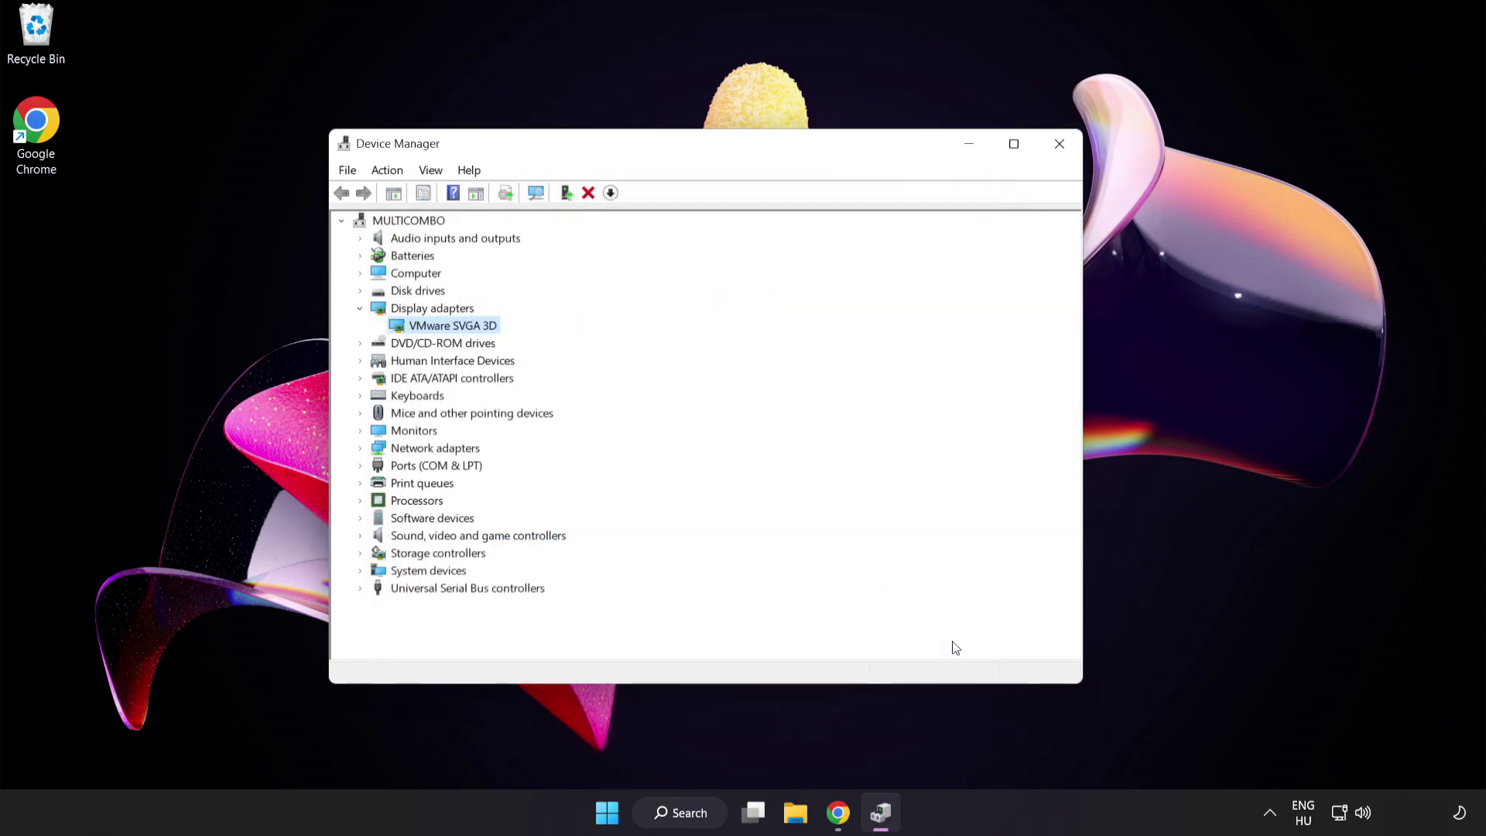
left_click(1055, 157)
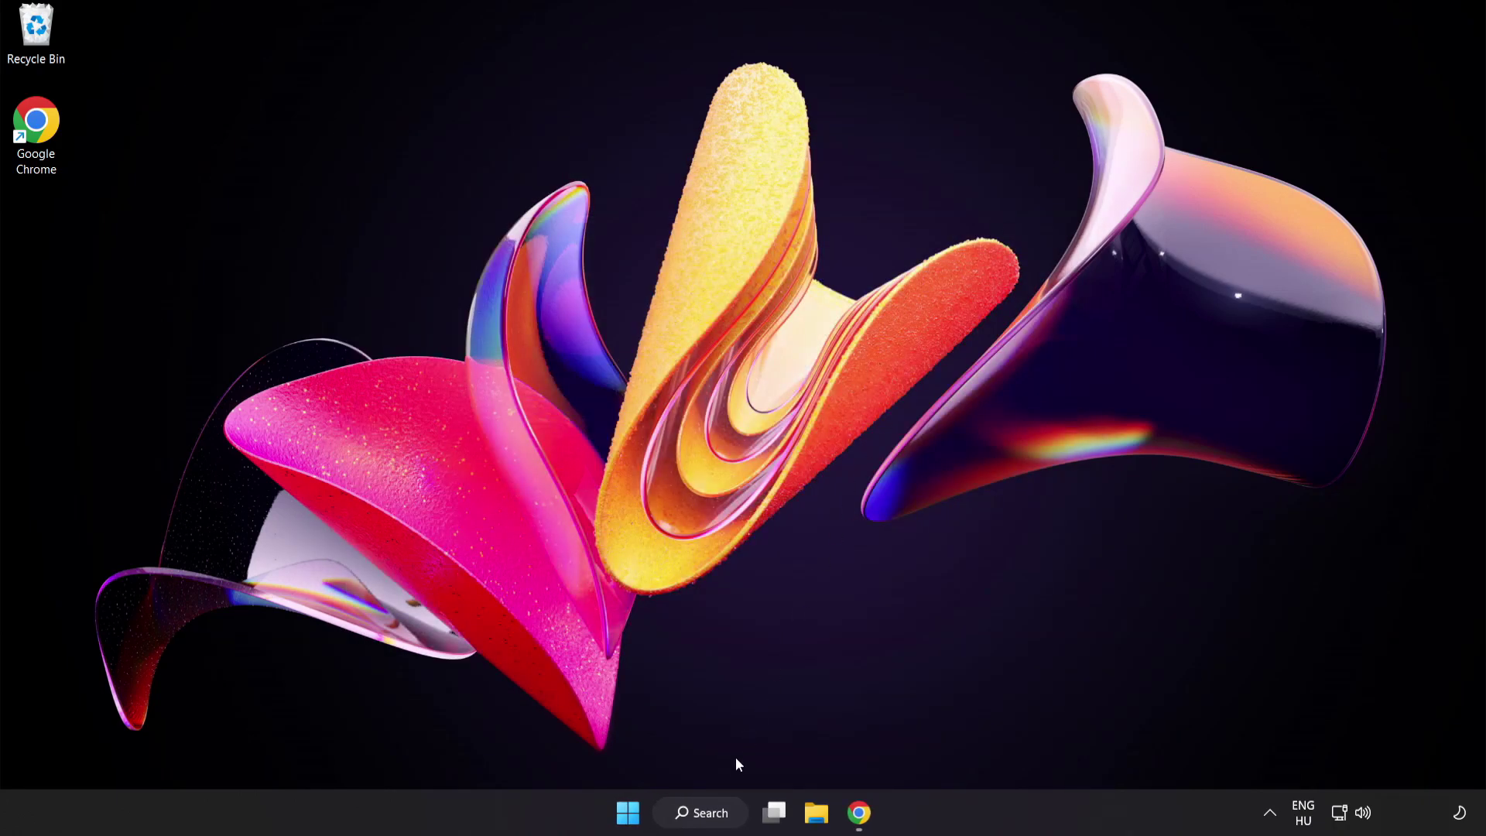
left_click(718, 823)
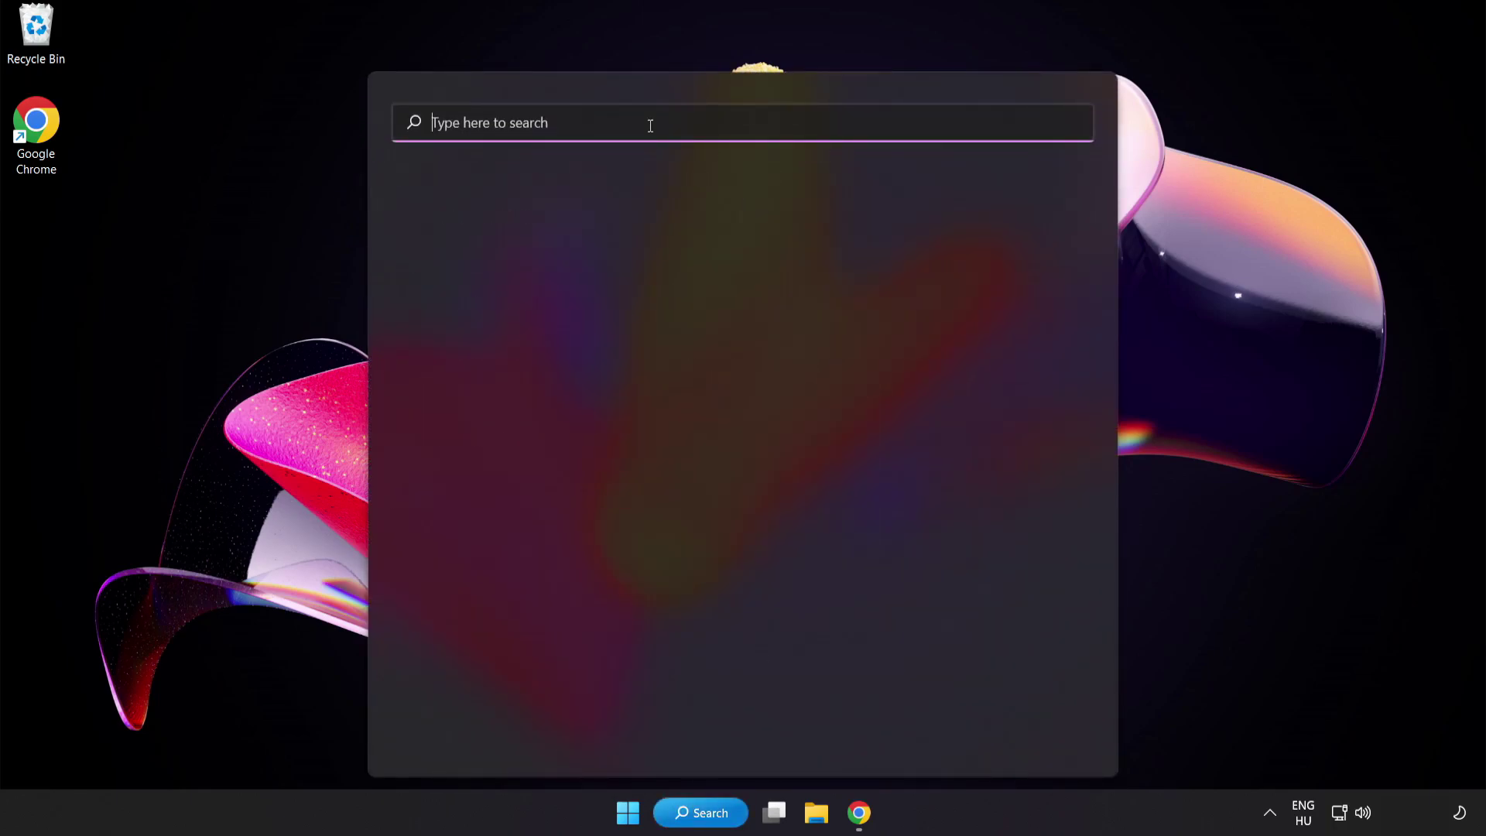
type("game mode settings")
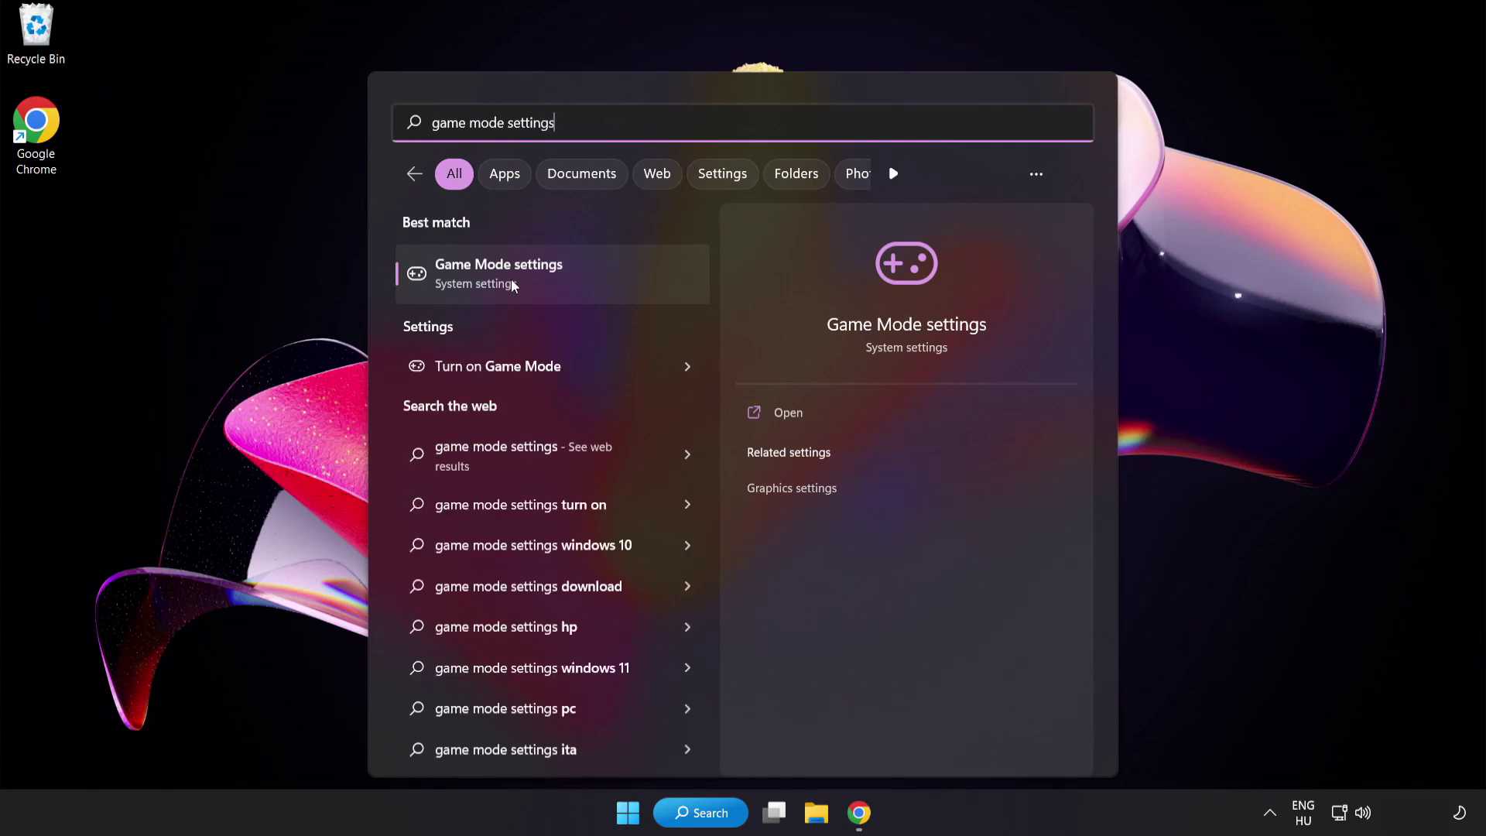
left_click(542, 285)
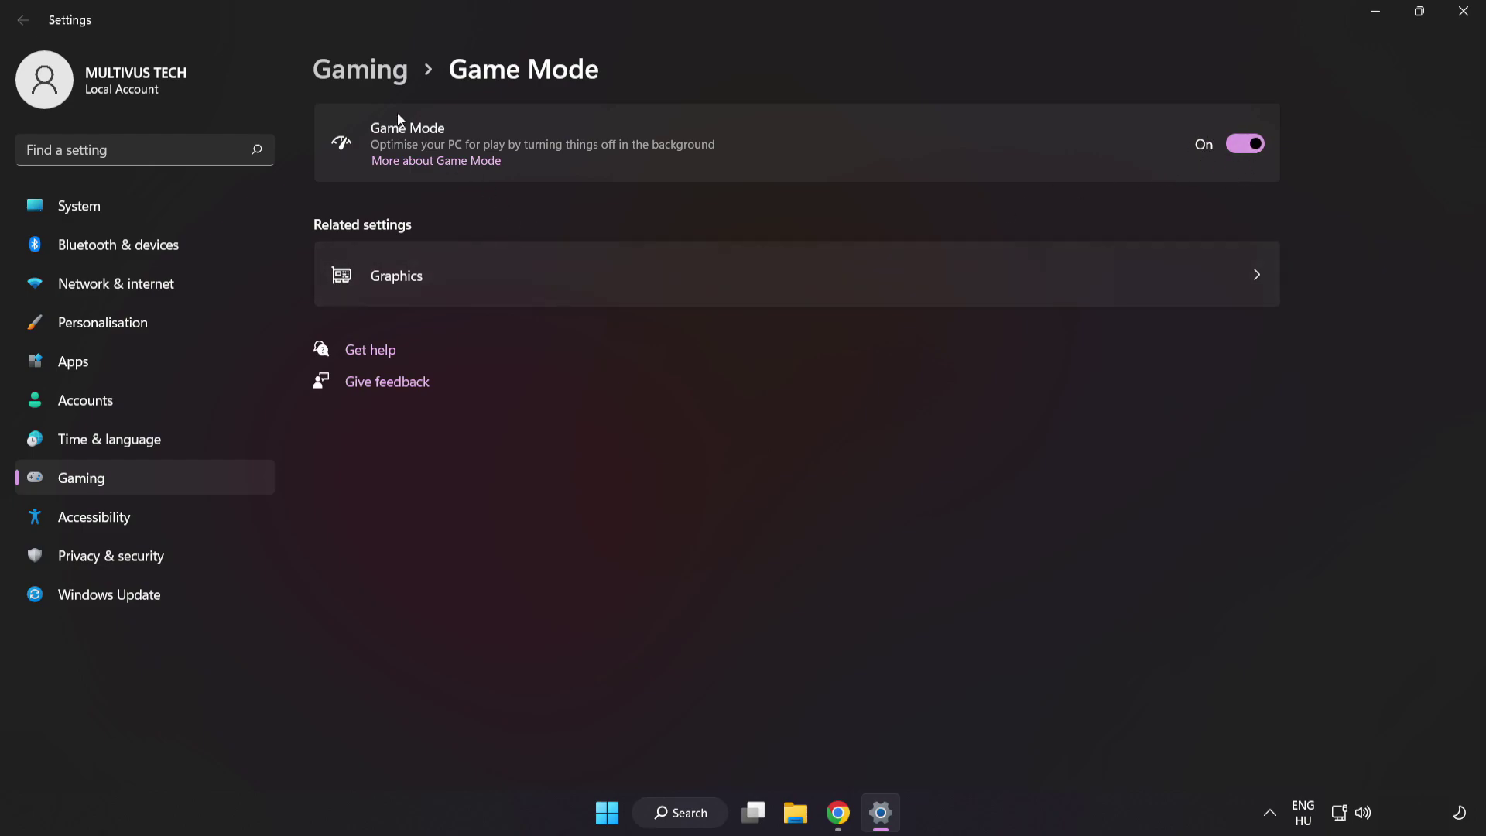
left_click(367, 76)
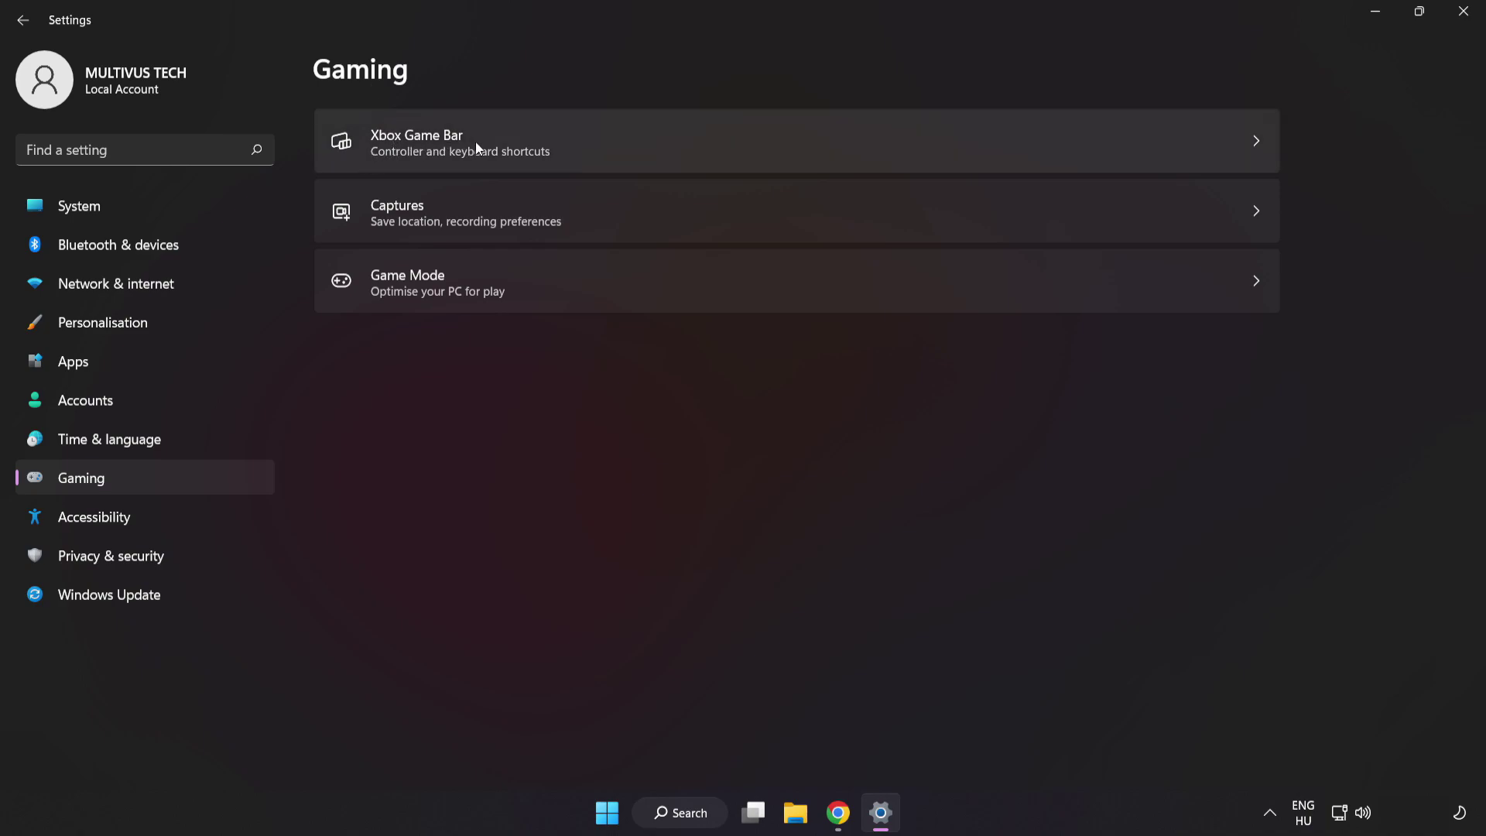
left_click(1073, 137)
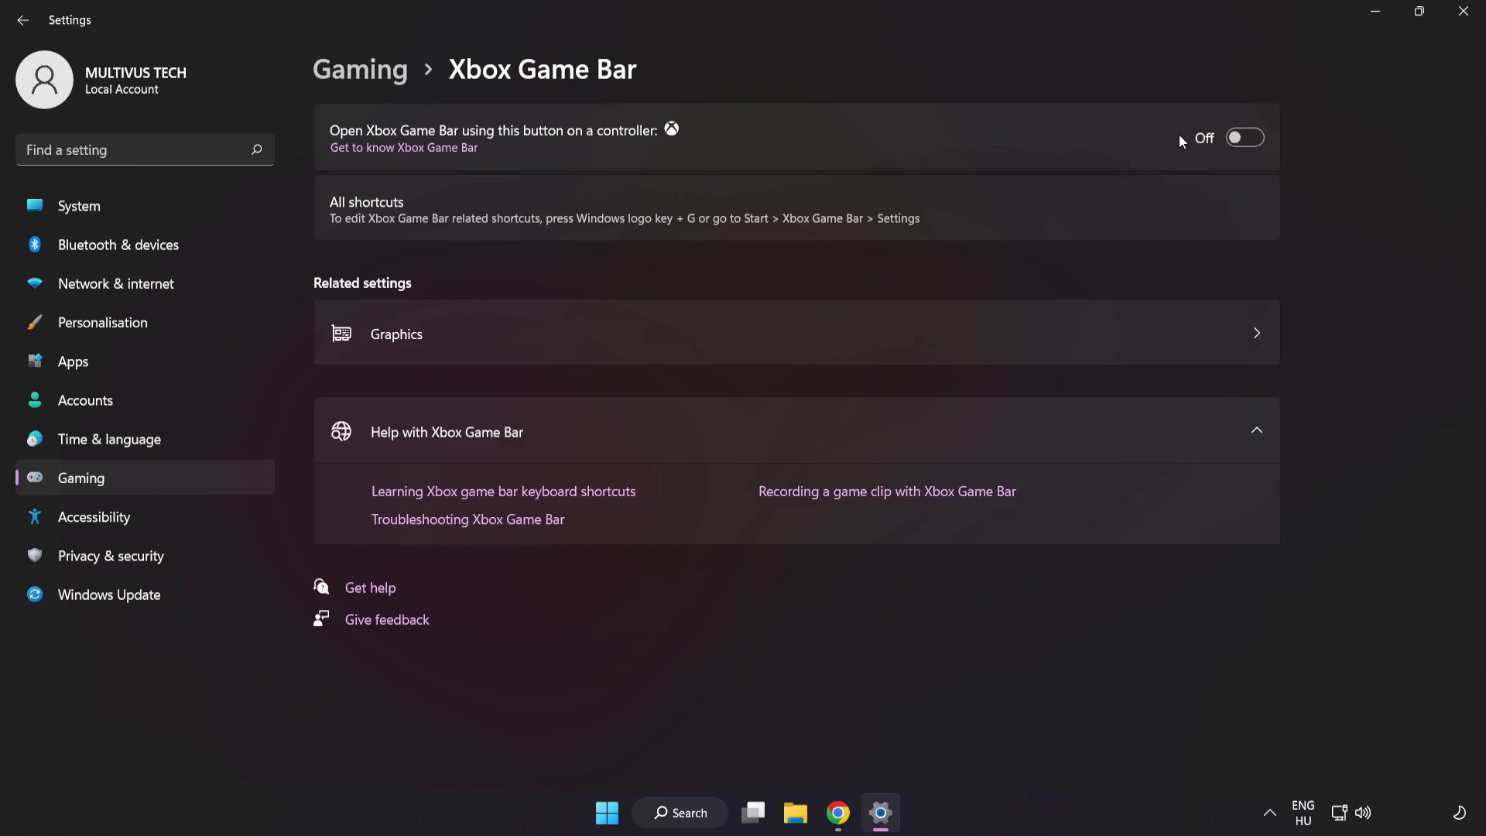
left_click(1463, 12)
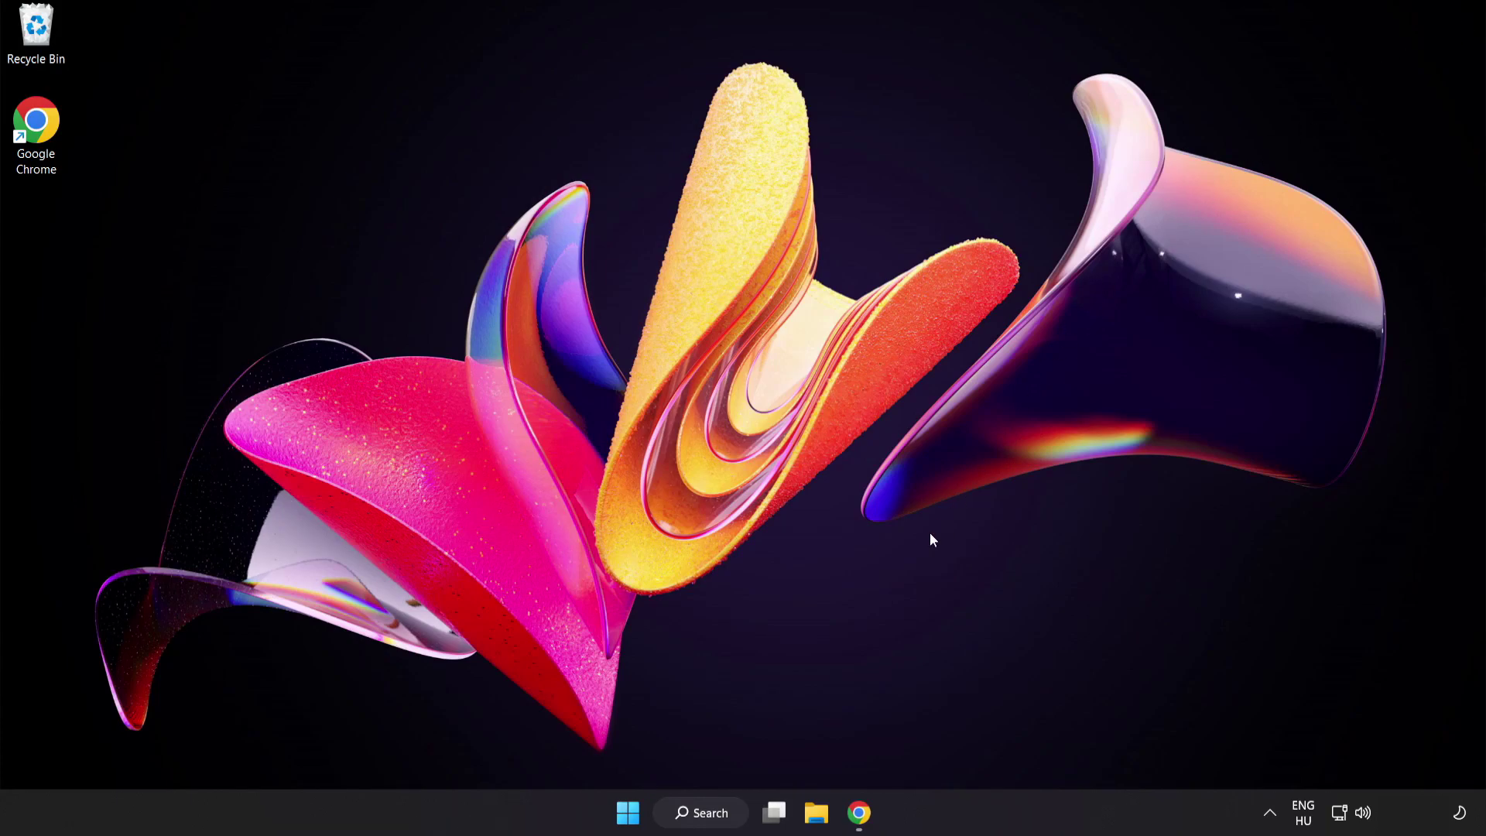
Step: Open Task Manager from the Start quick menu and end the Google Chrome (8) task
right_click(625, 819)
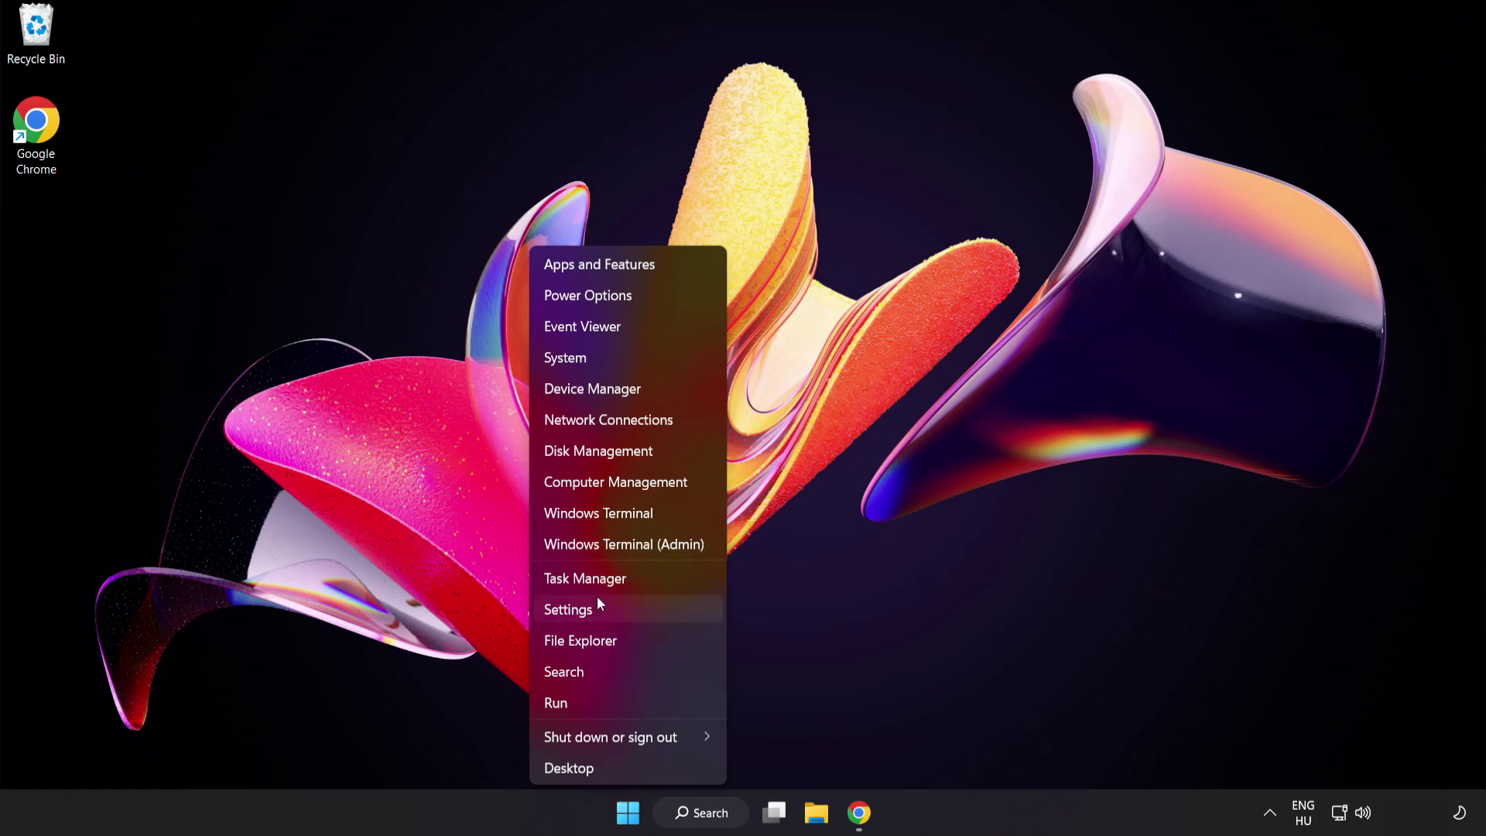
left_click(638, 577)
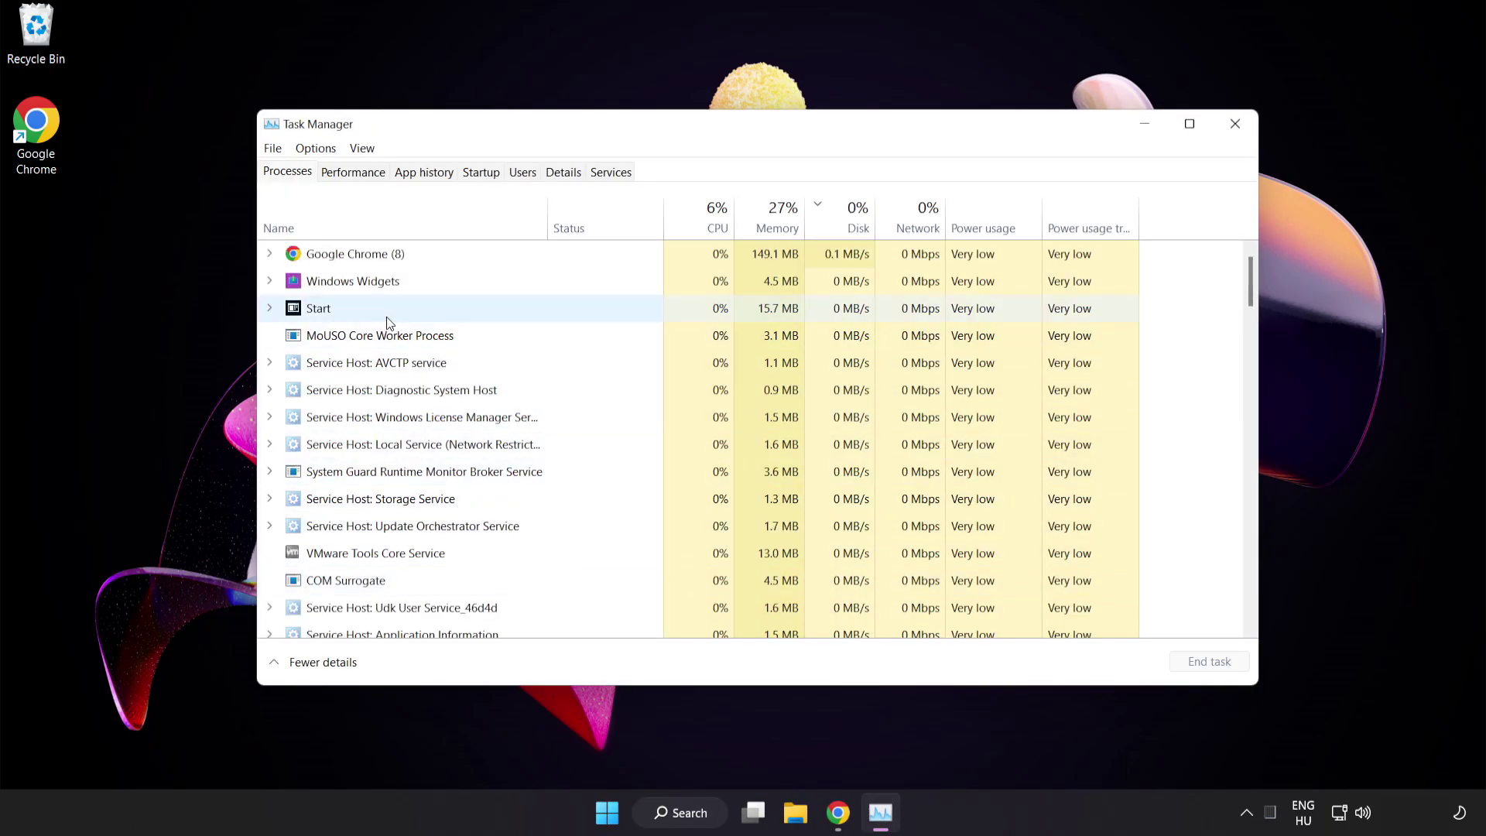
left_click(379, 257)
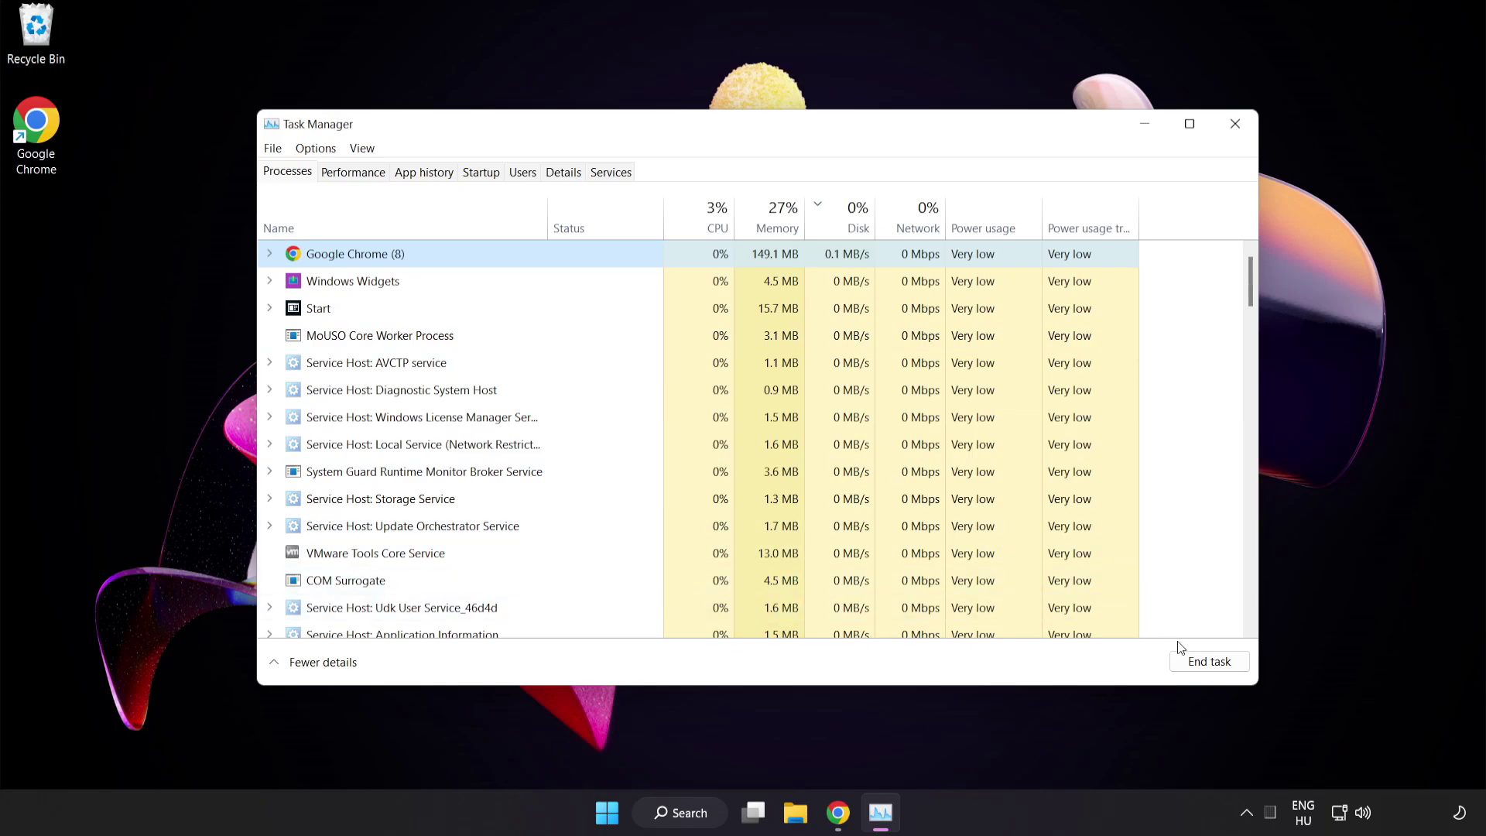
left_click(1202, 662)
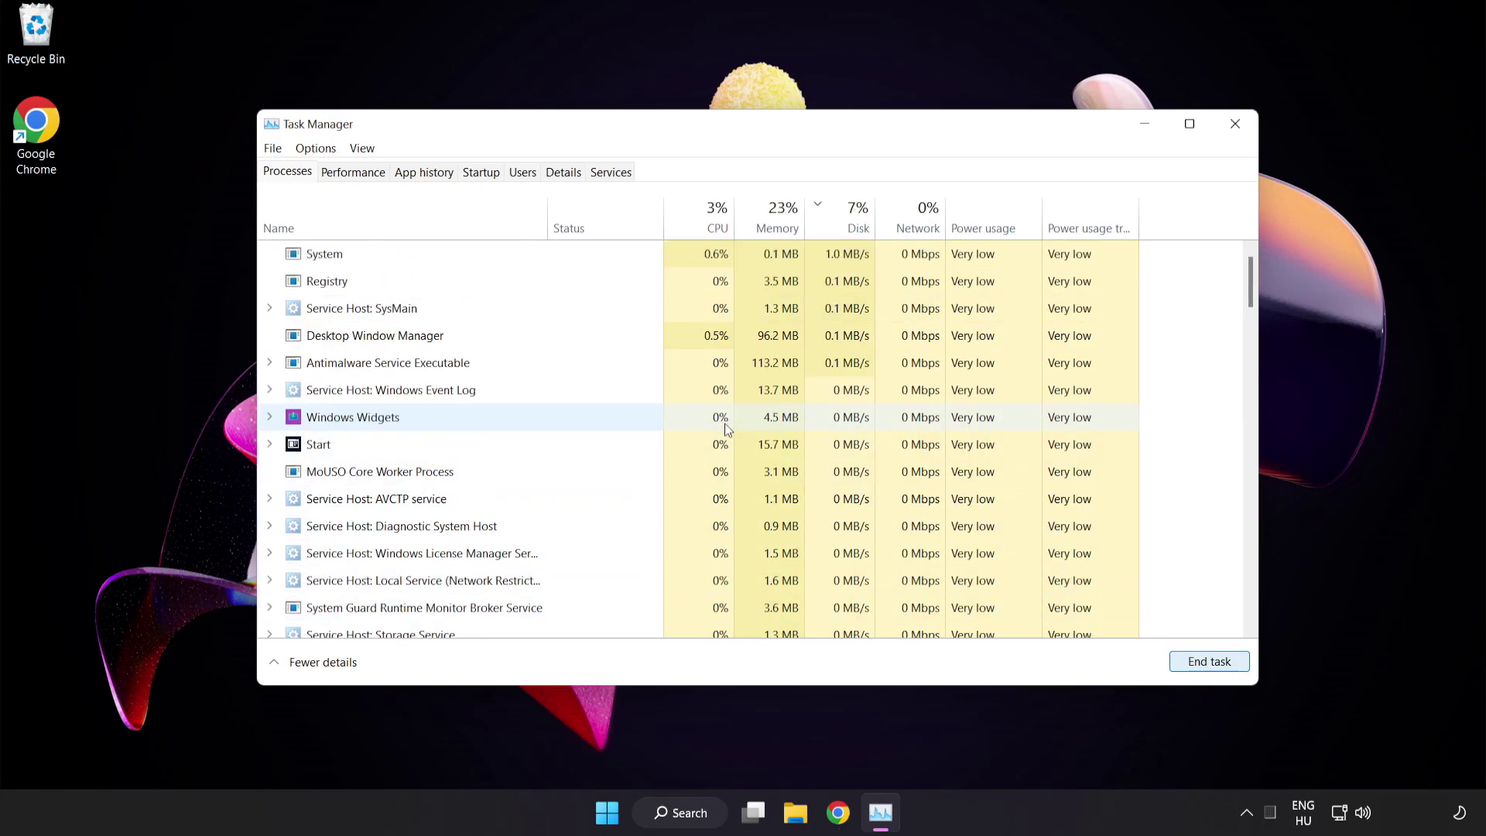
left_click_drag(1249, 298, 1240, 248)
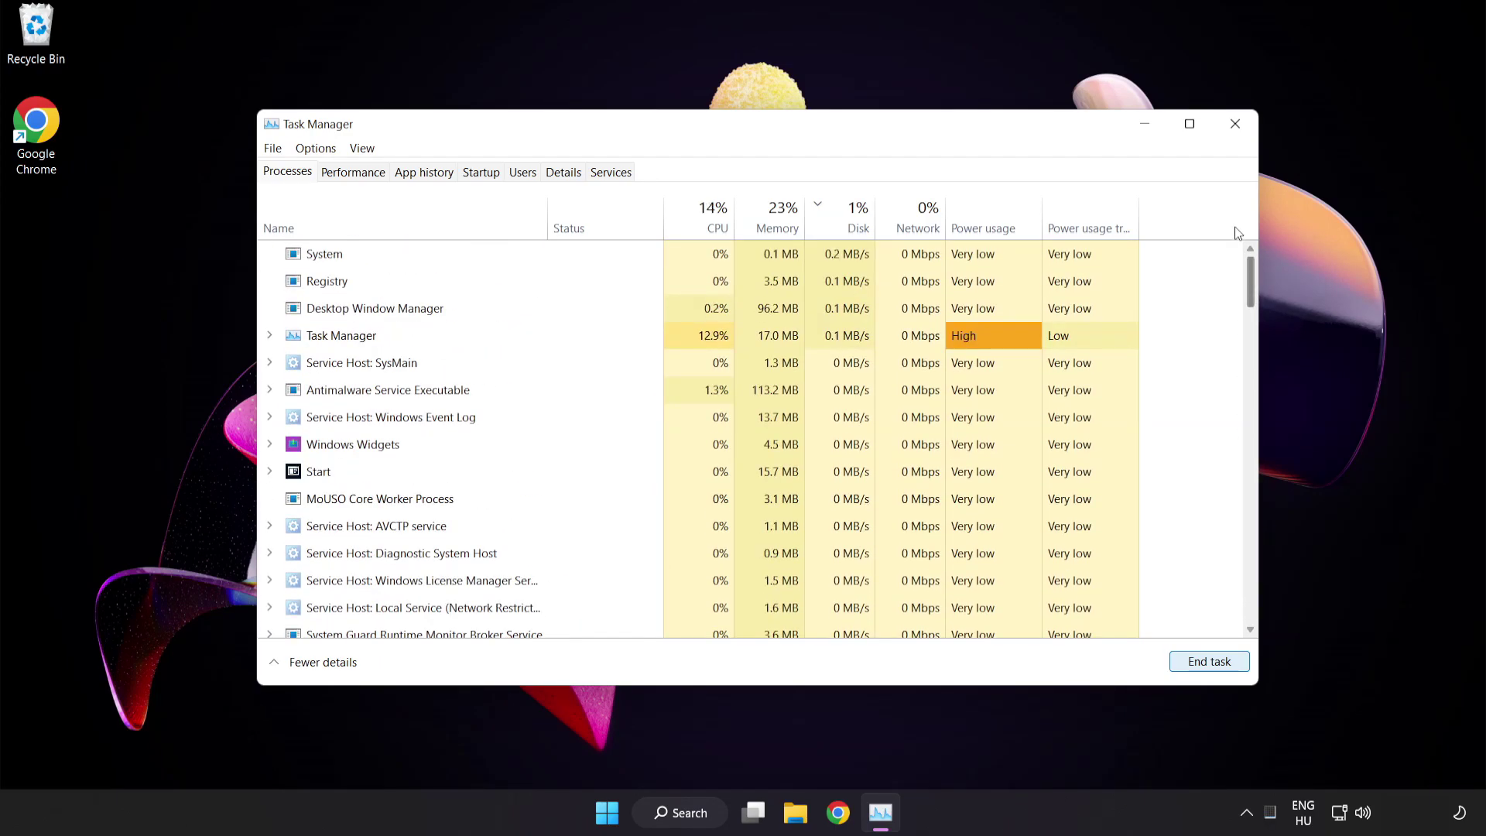
Step: Disable Cortana, Phone Link and Terminal as startup apps, then close Task Manager
left_click(484, 173)
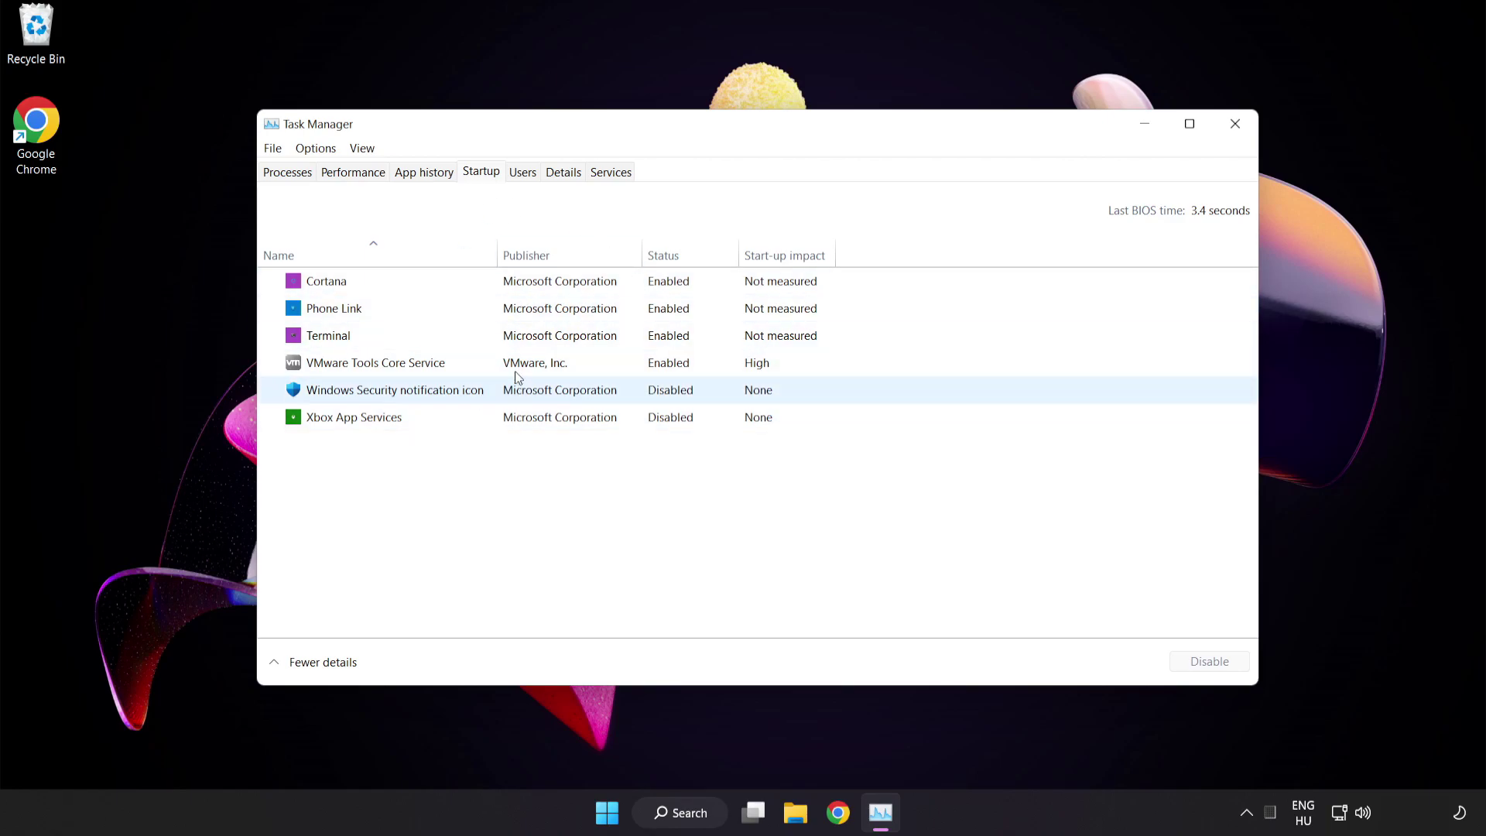
left_click(524, 292)
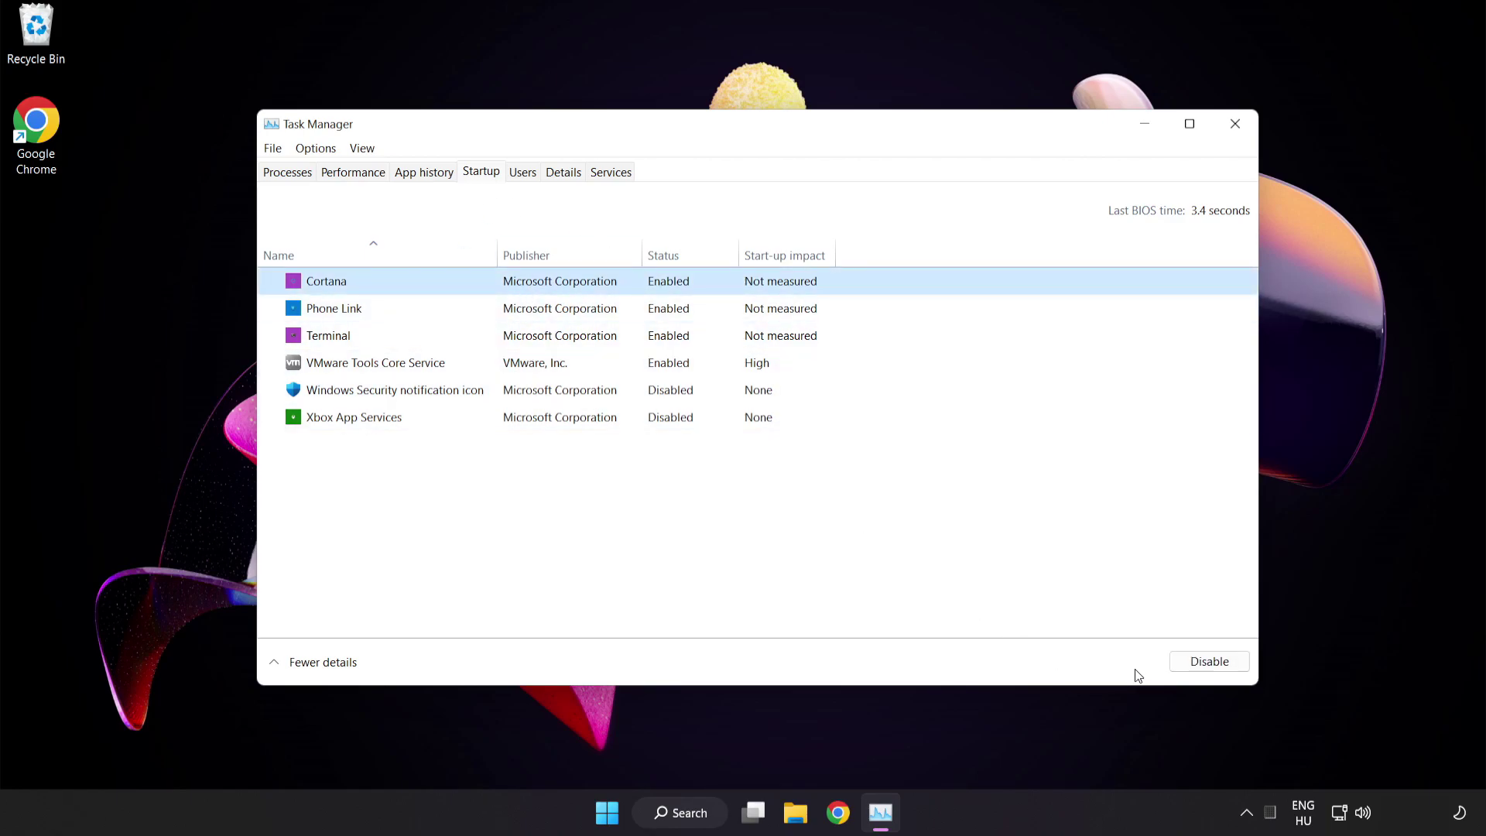
left_click(1217, 664)
left_click(431, 308)
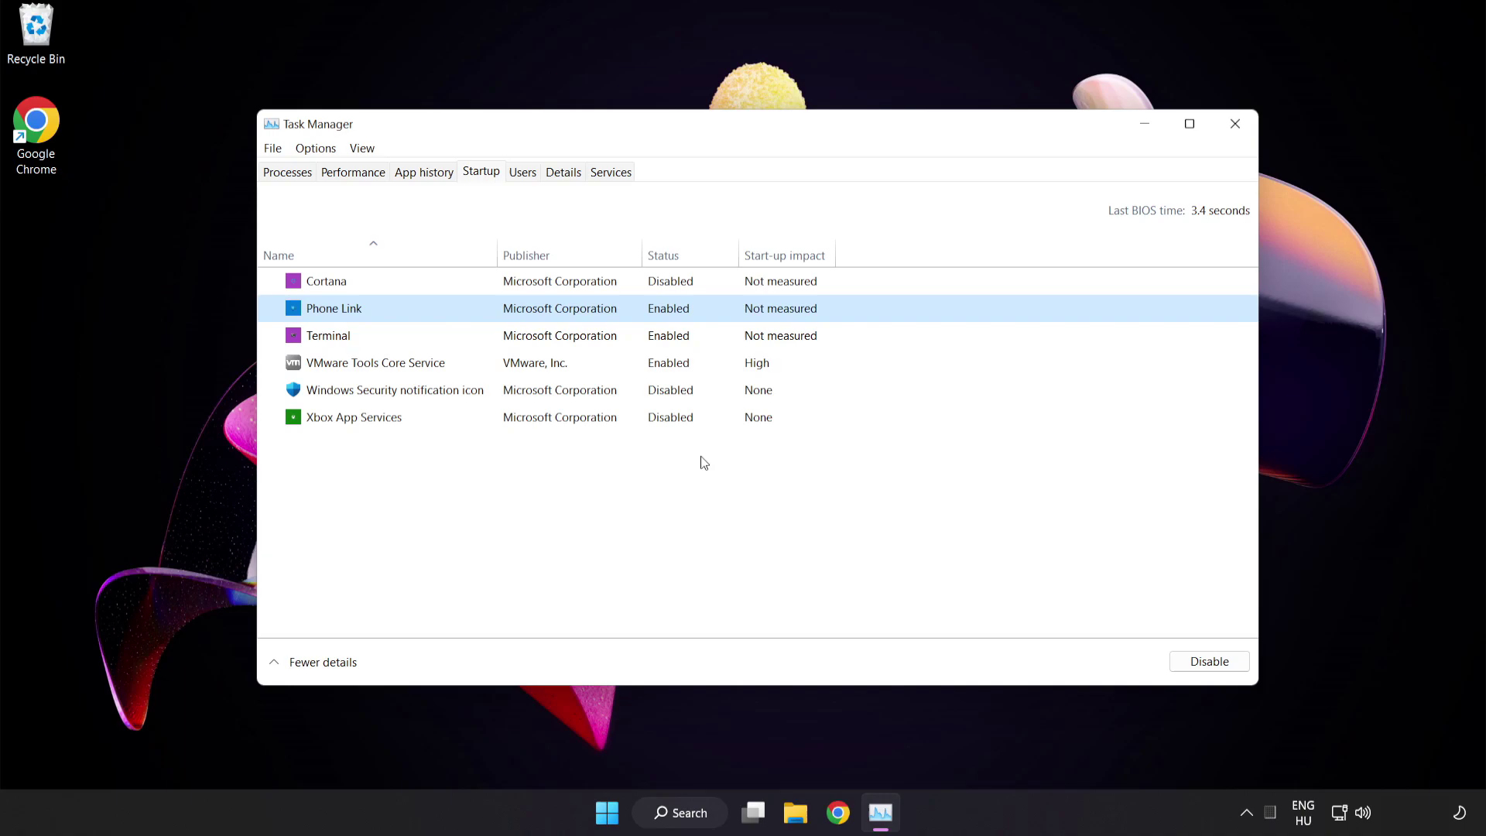
left_click(1207, 662)
left_click(593, 338)
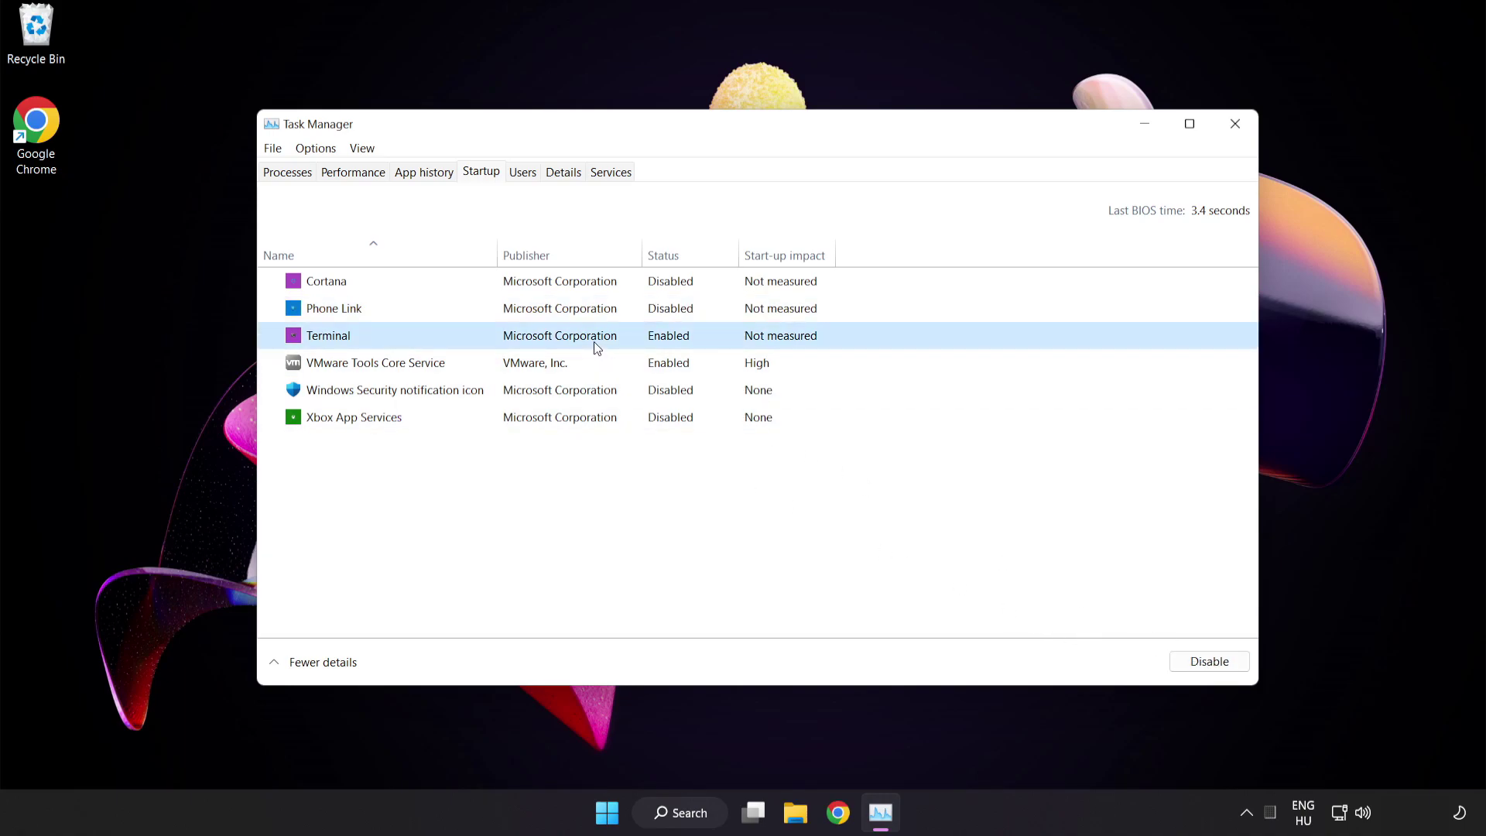
left_click(1209, 661)
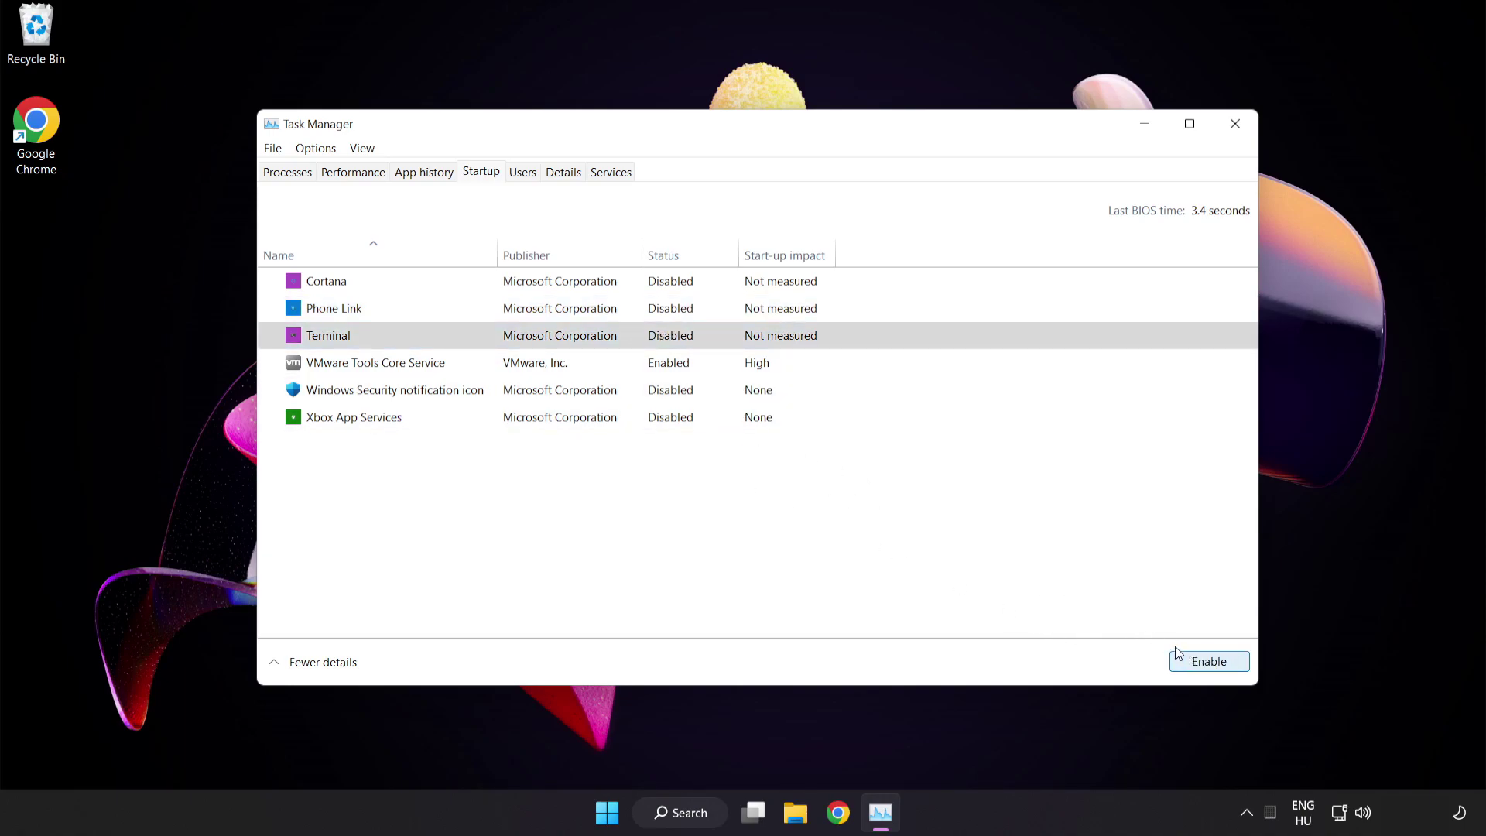
left_click(1235, 123)
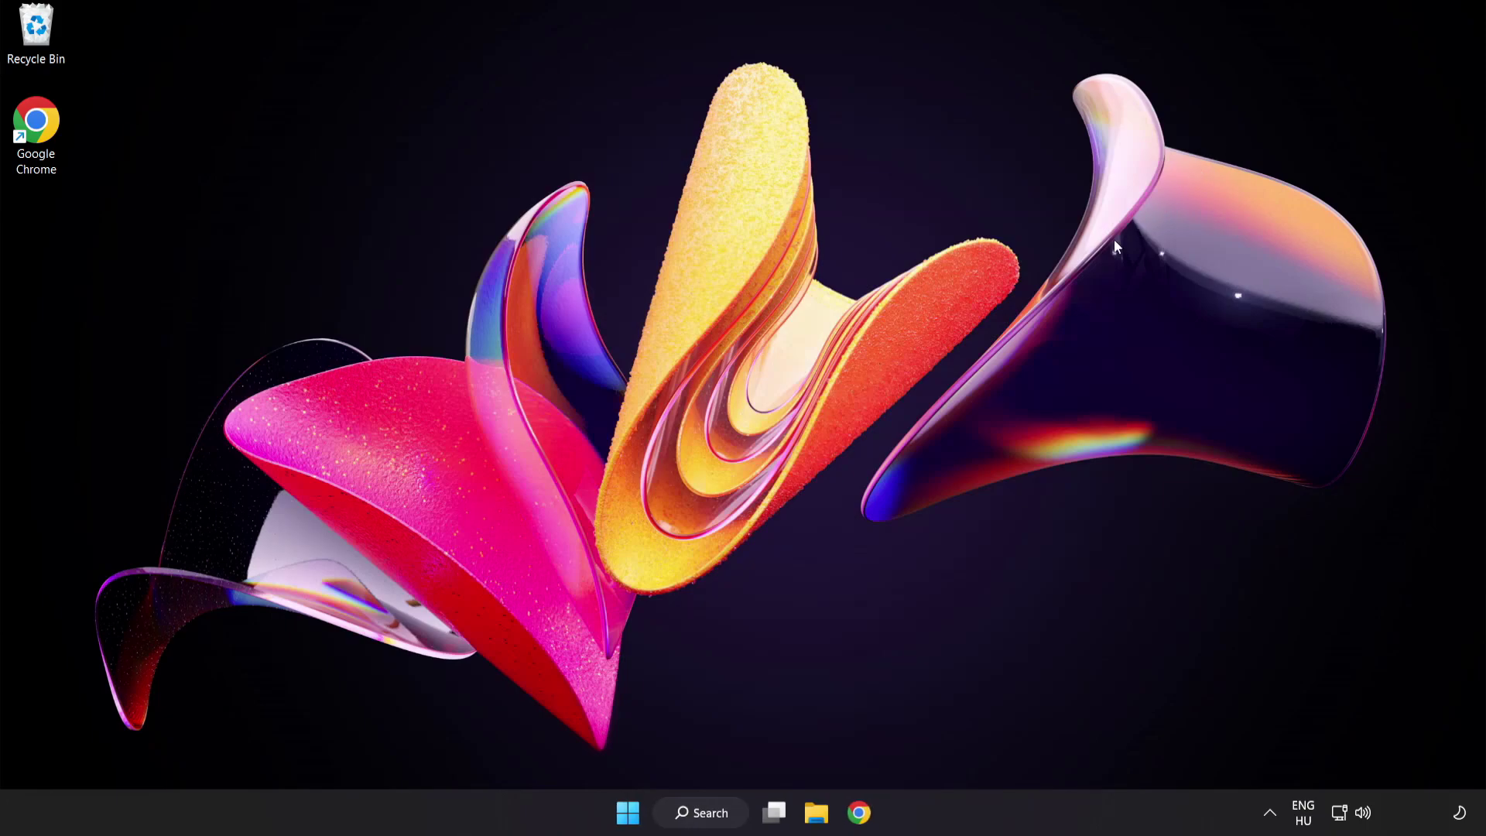
Step: Run a Windows Update check from the 'update' search, see it's up to date, and close Settings
left_click(705, 821)
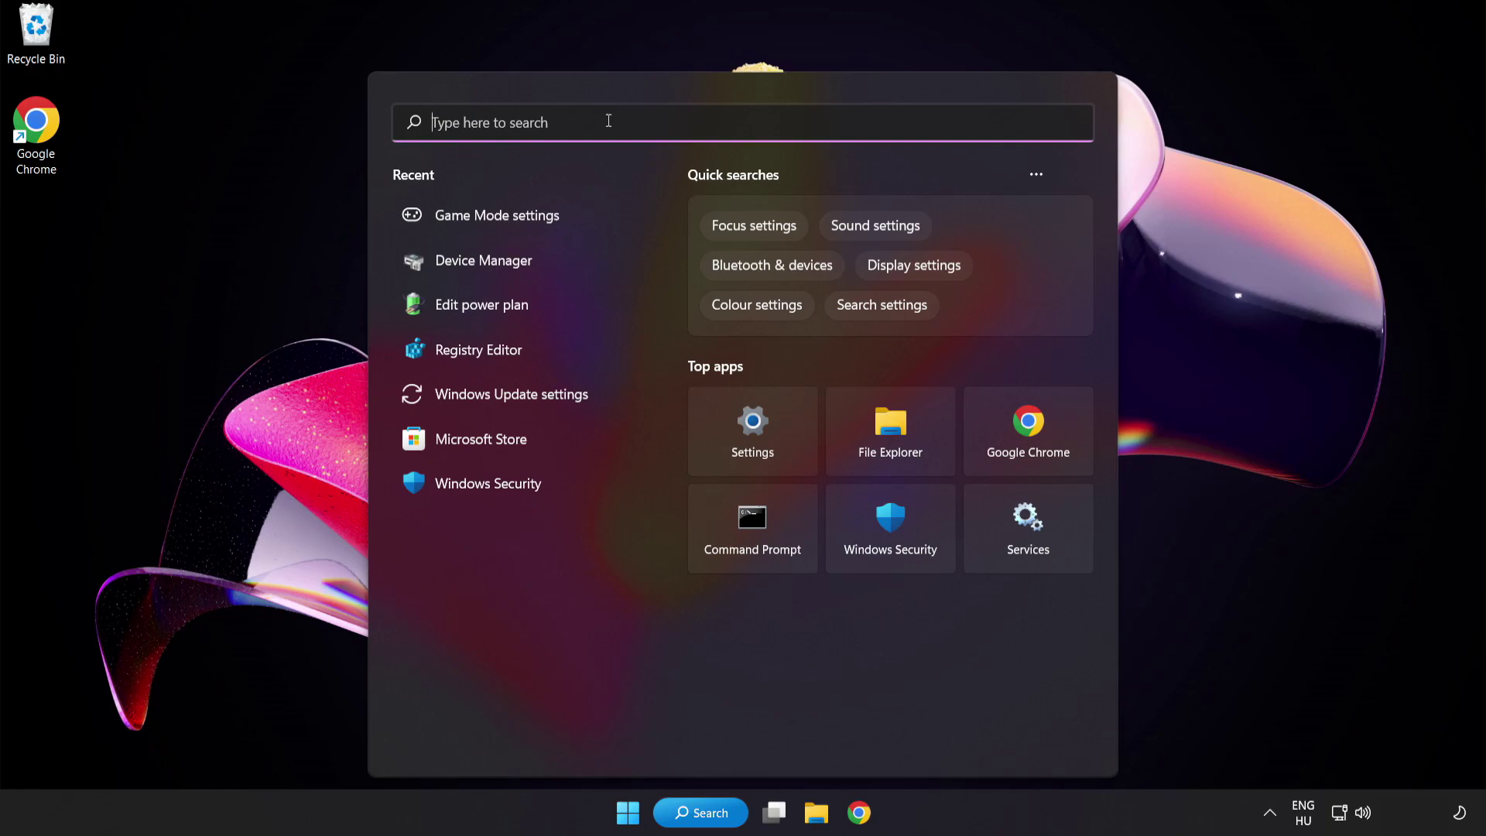
type("update")
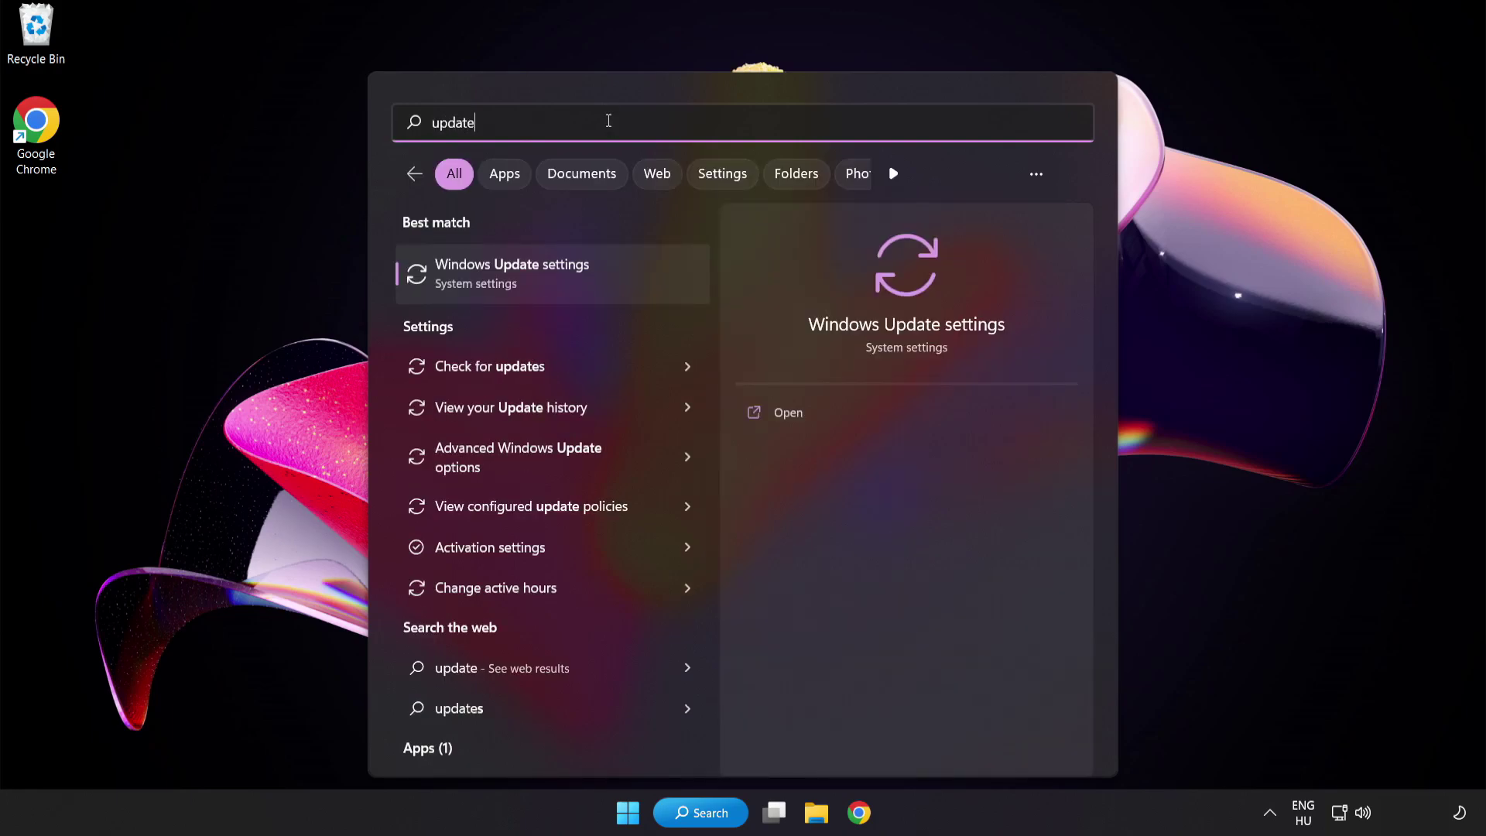
left_click(610, 267)
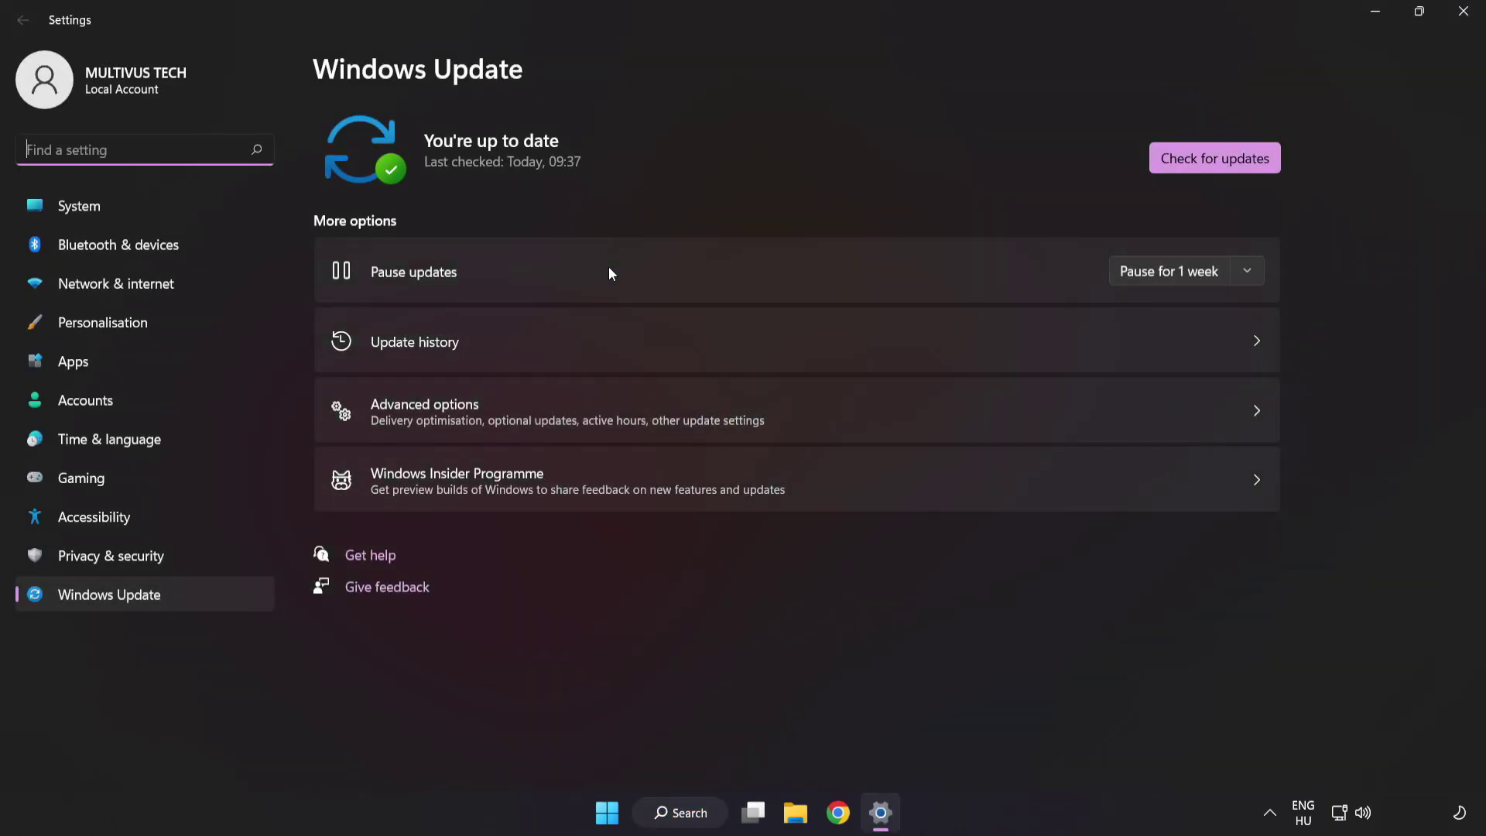
left_click(1213, 165)
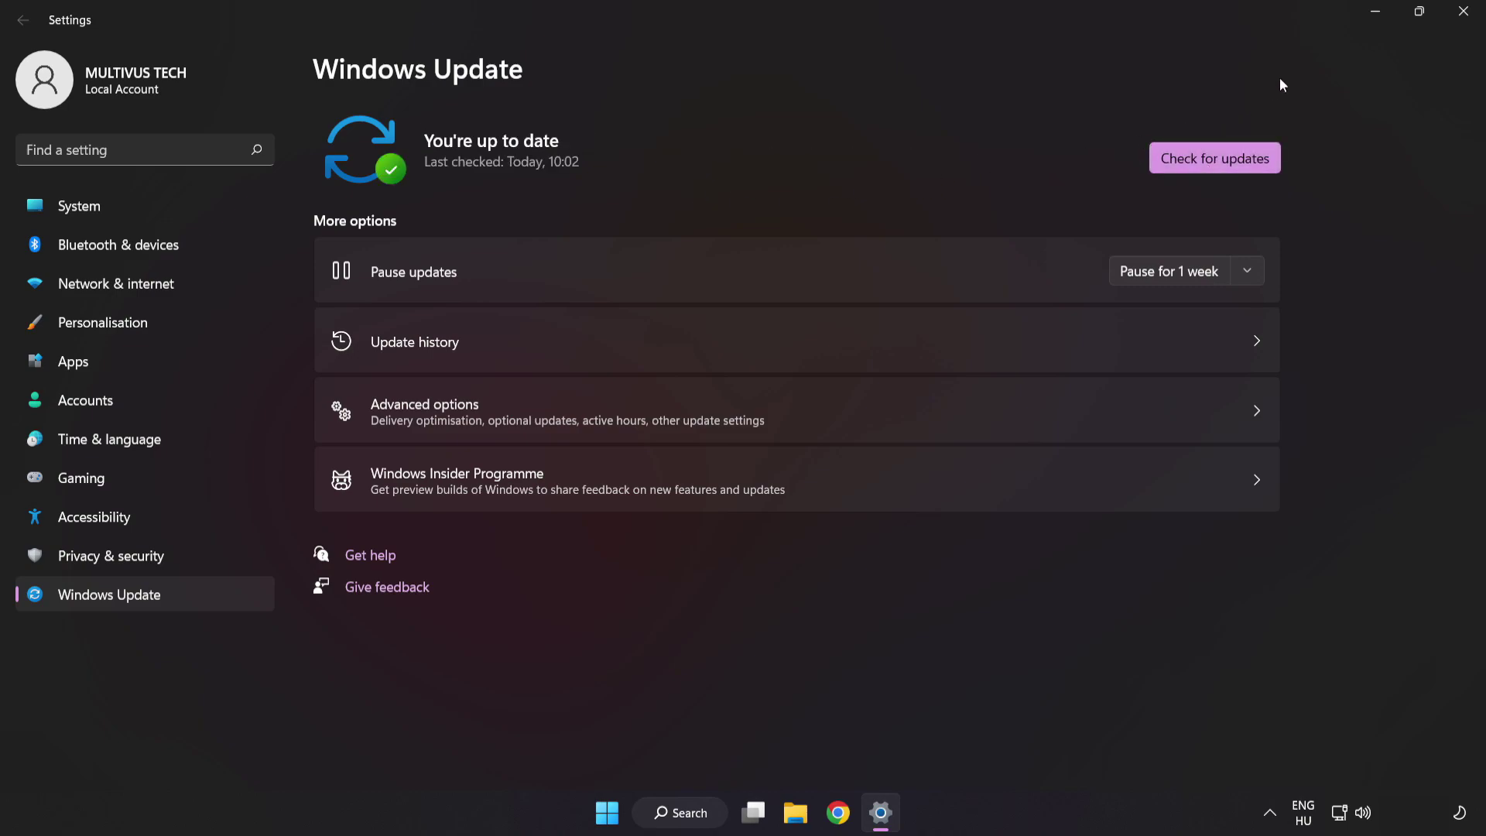
left_click(1462, 13)
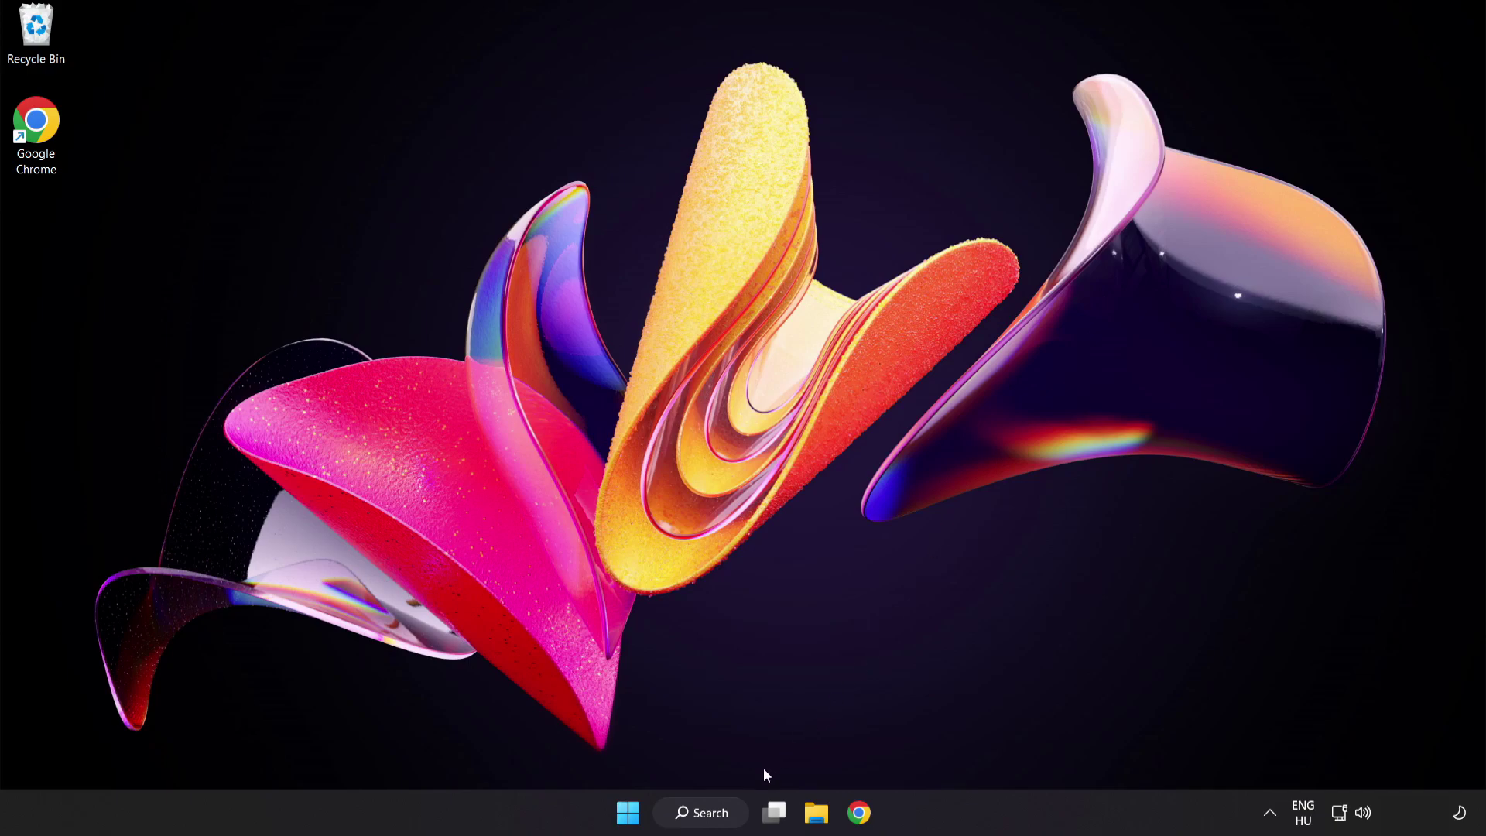
Step: Launch regedit and go to HKEY_CURRENT_USER\System\GameConfigStore, selecting GameDVR_Enabled
left_click(716, 818)
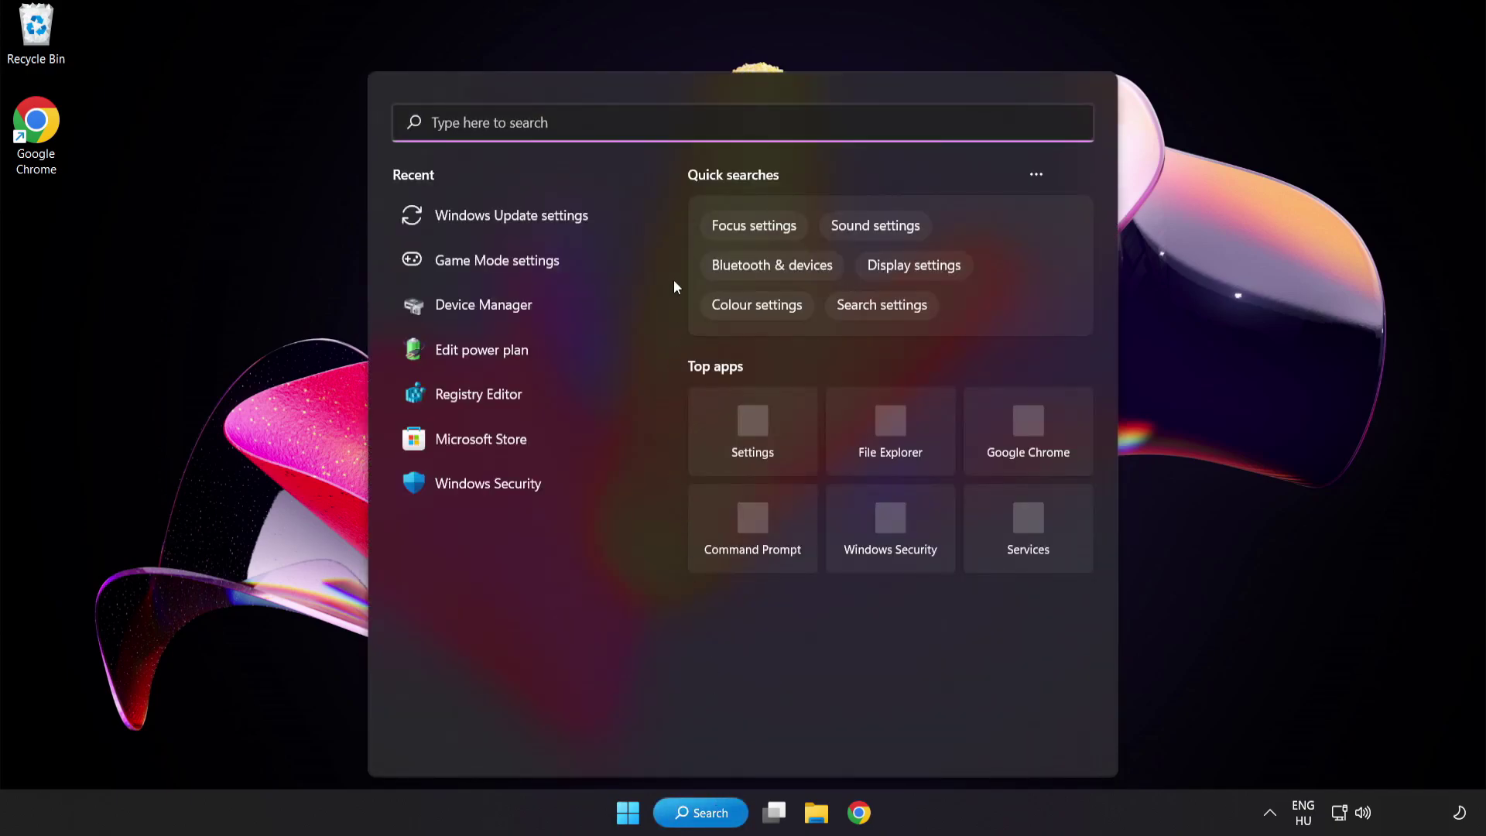
type("regedit")
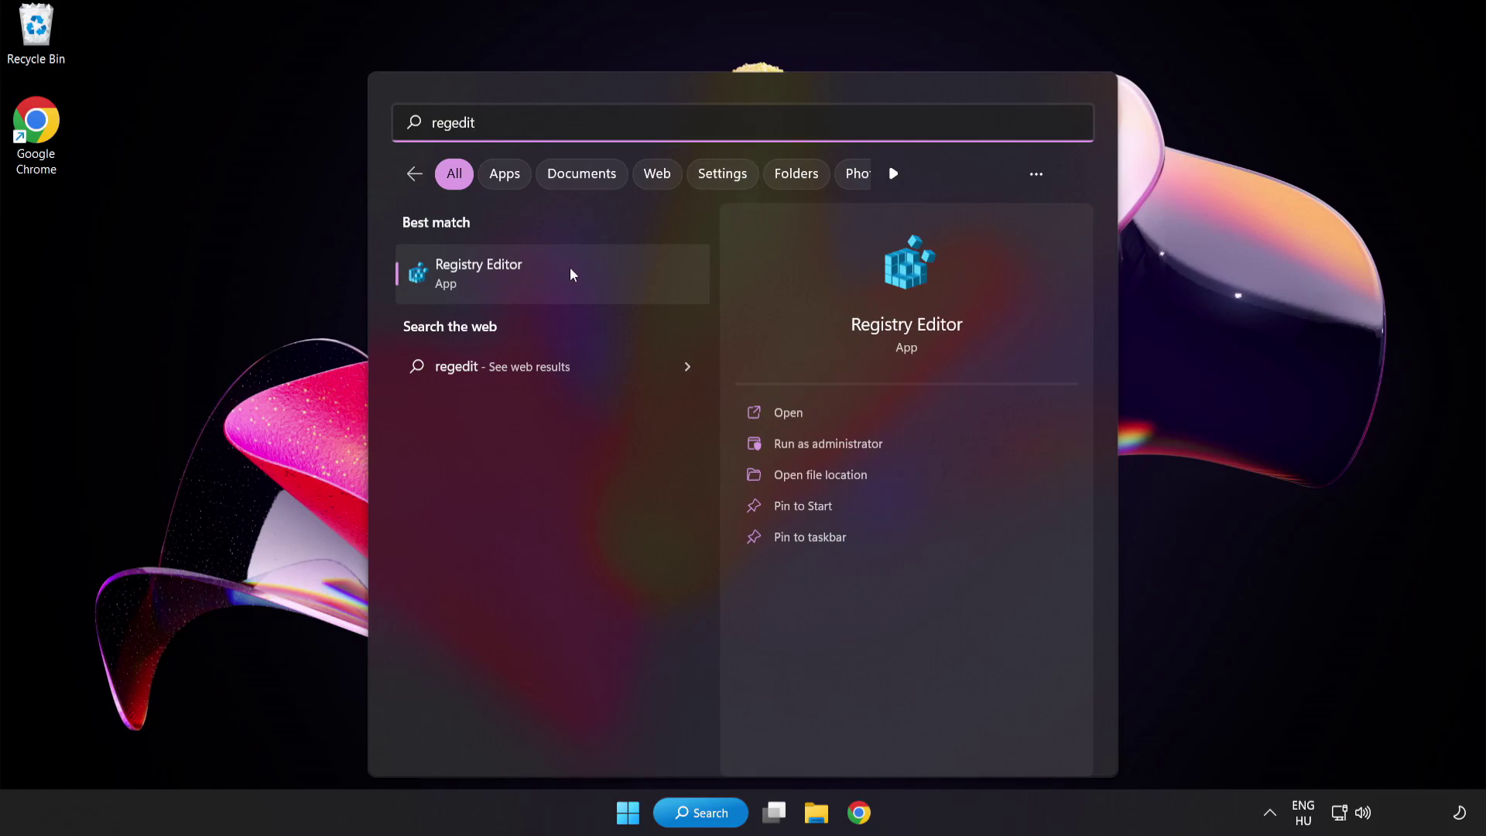
left_click(570, 268)
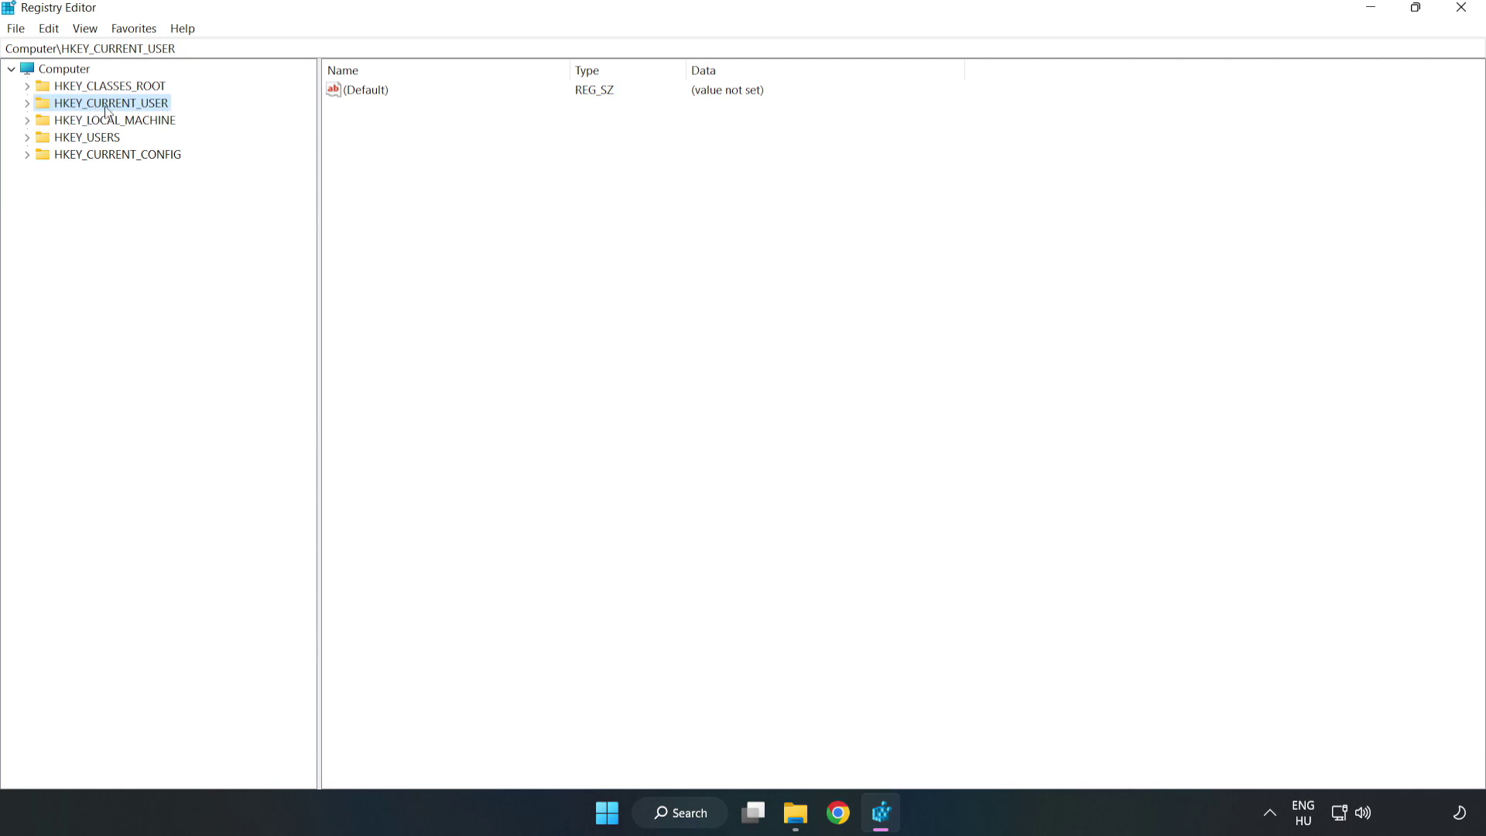
left_click(28, 104)
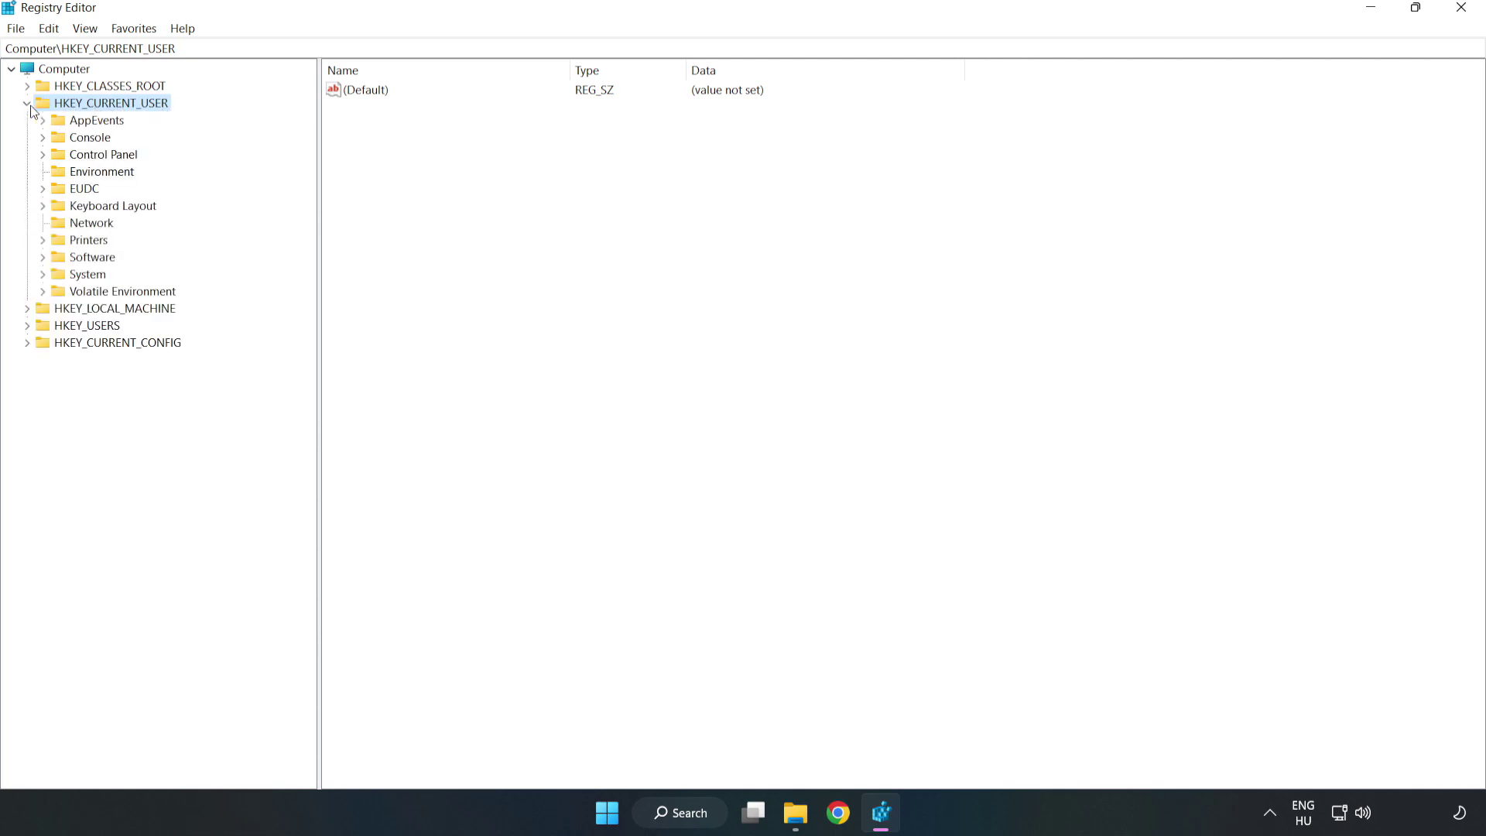
left_click(42, 275)
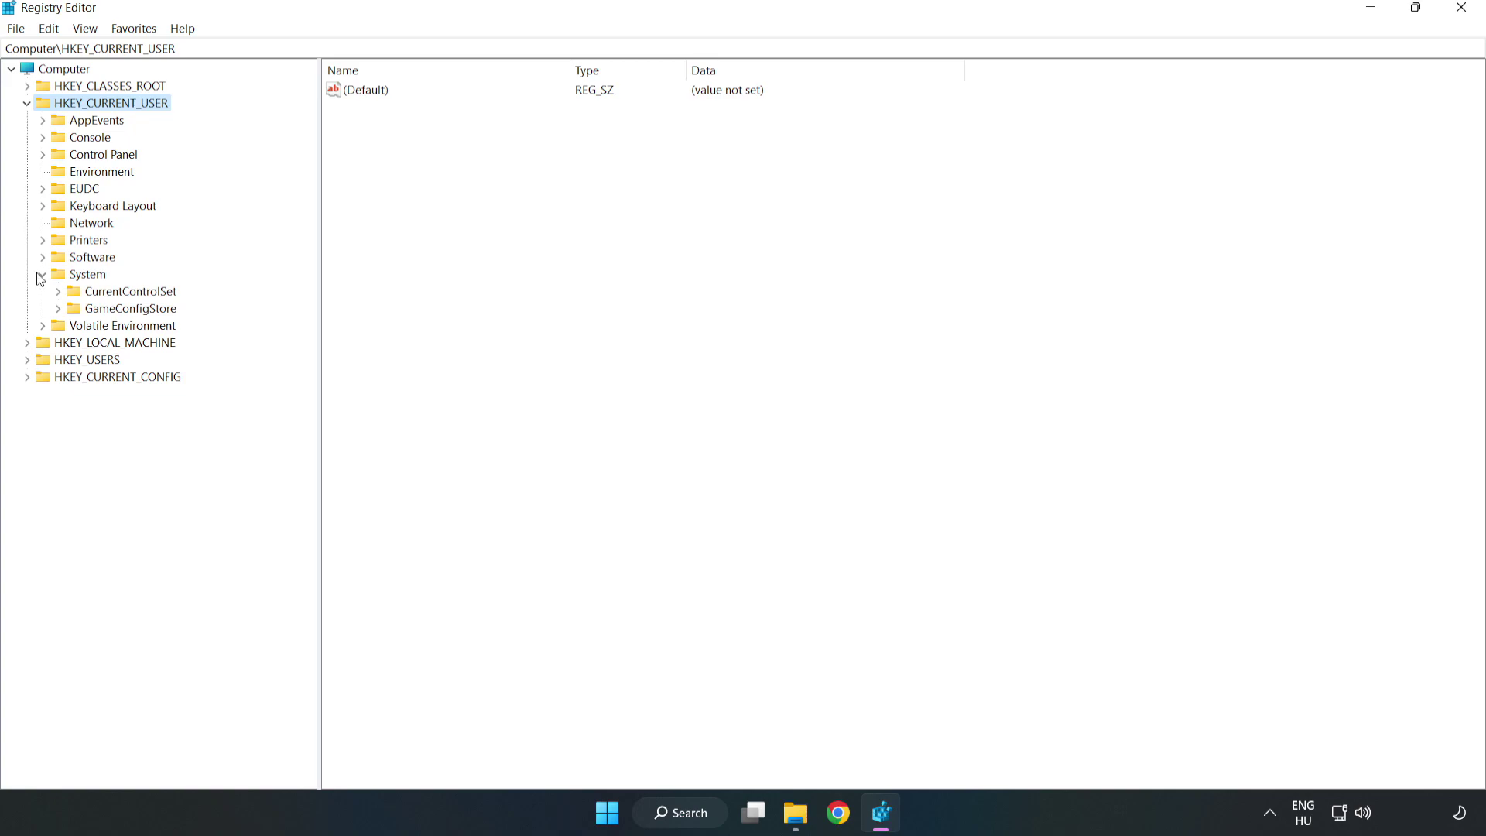
left_click(125, 314)
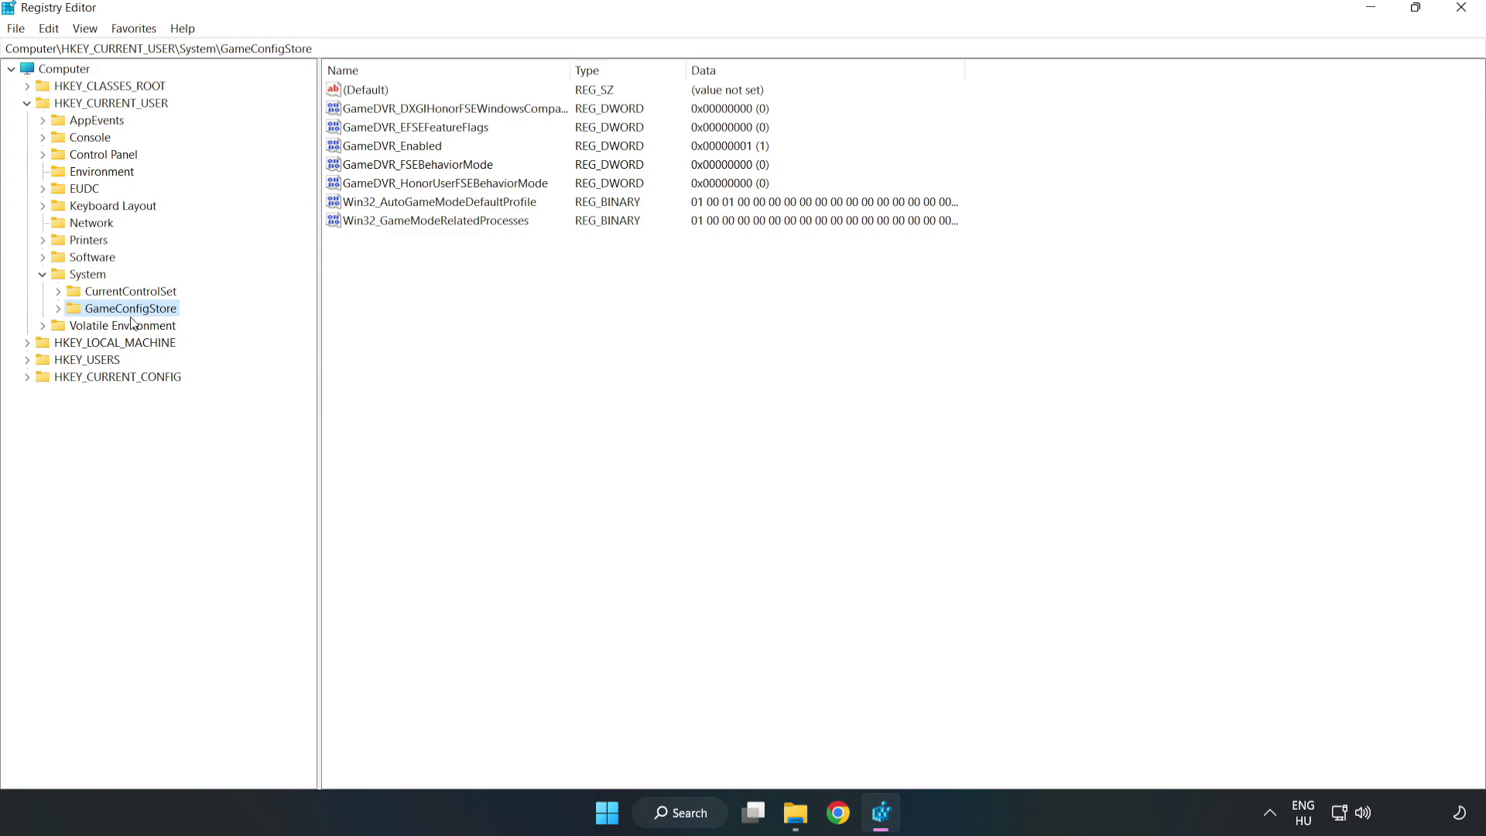
left_click(364, 151)
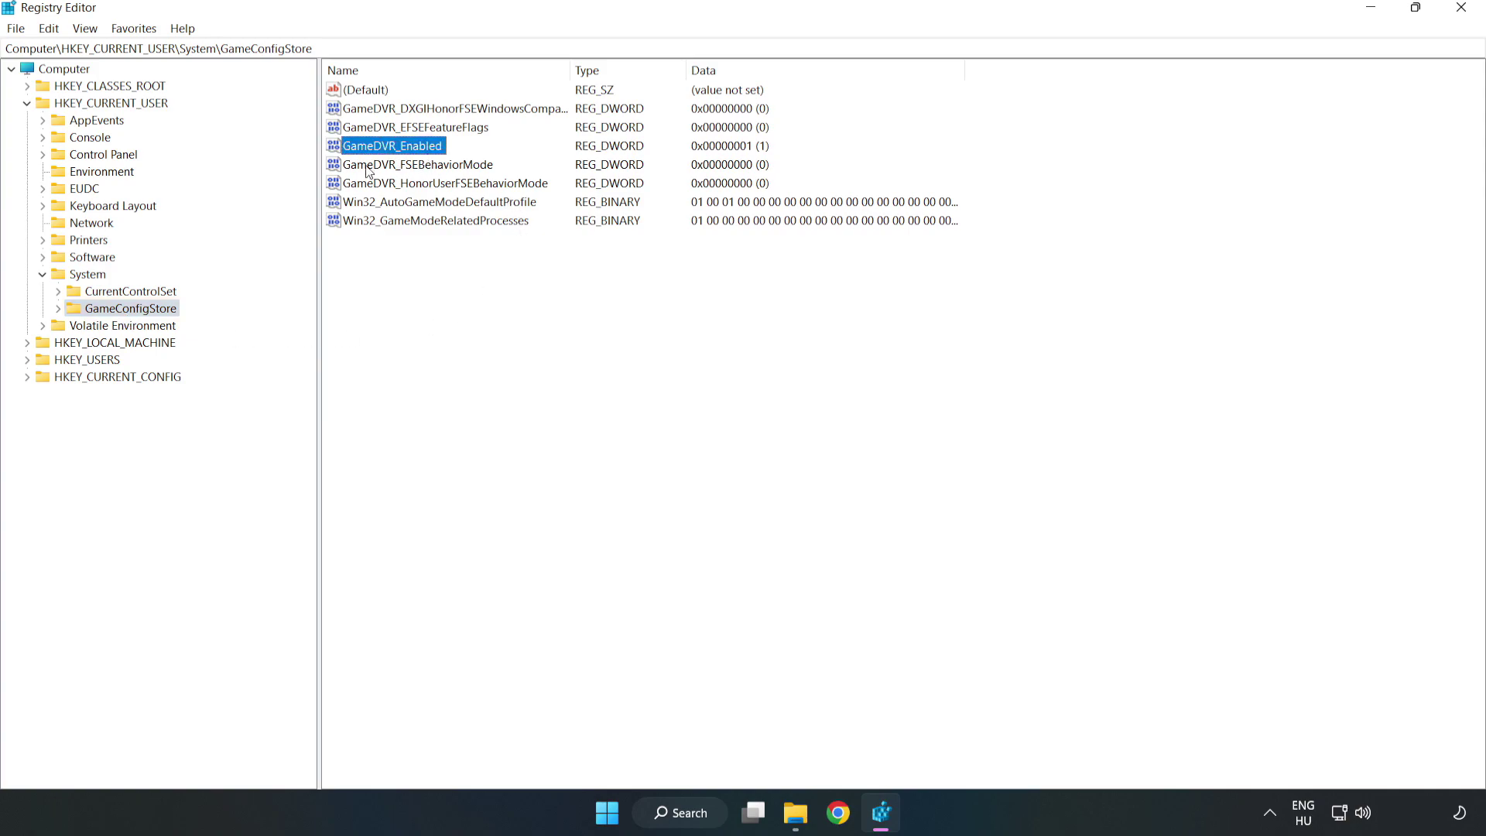
Step: Change GameDVR_Enabled's value data from 1 to 0, then collapse HKEY_CURRENT_USER
right_click(406, 152)
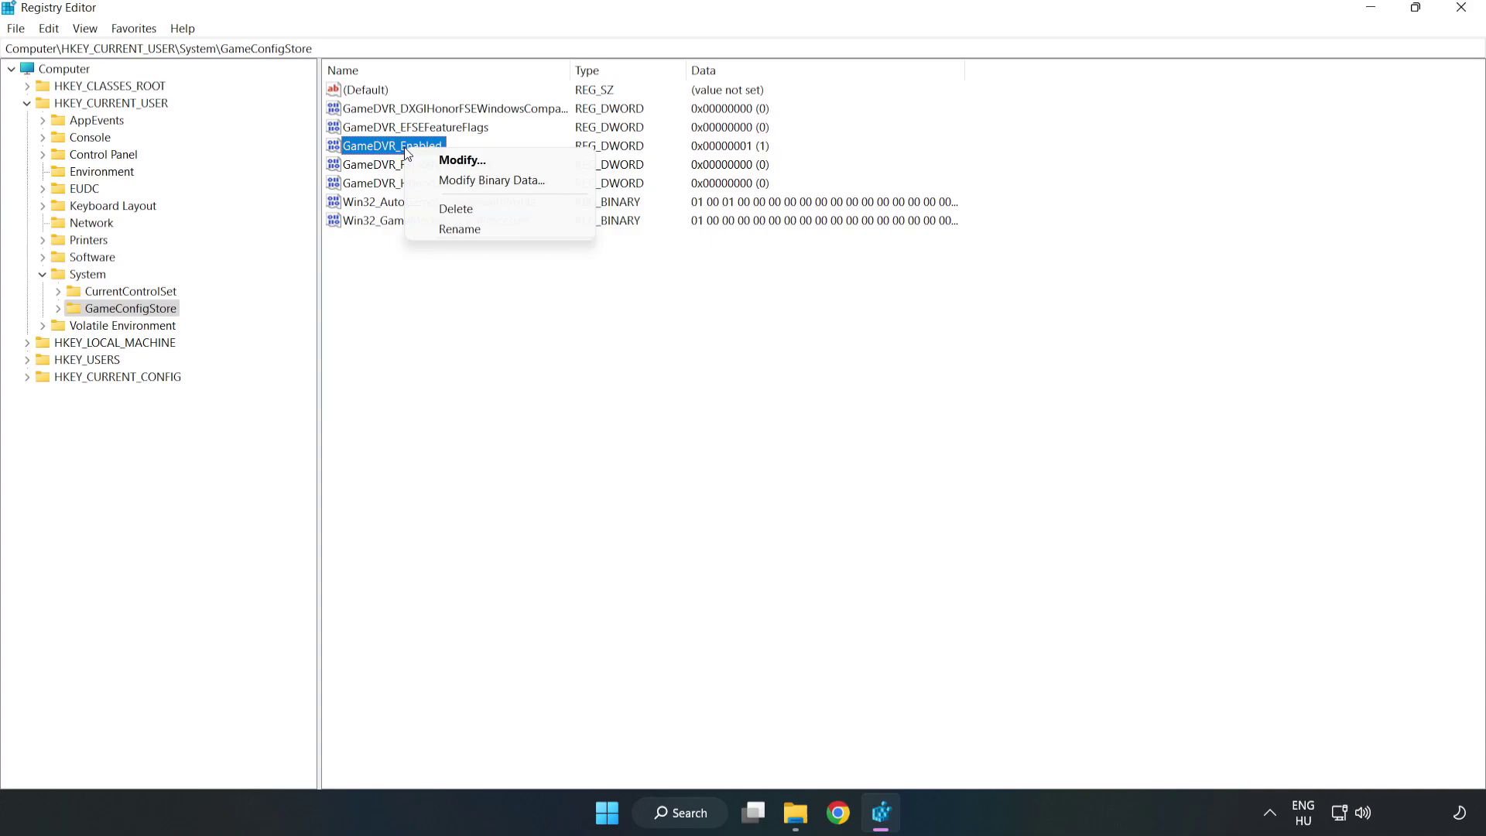
left_click(476, 161)
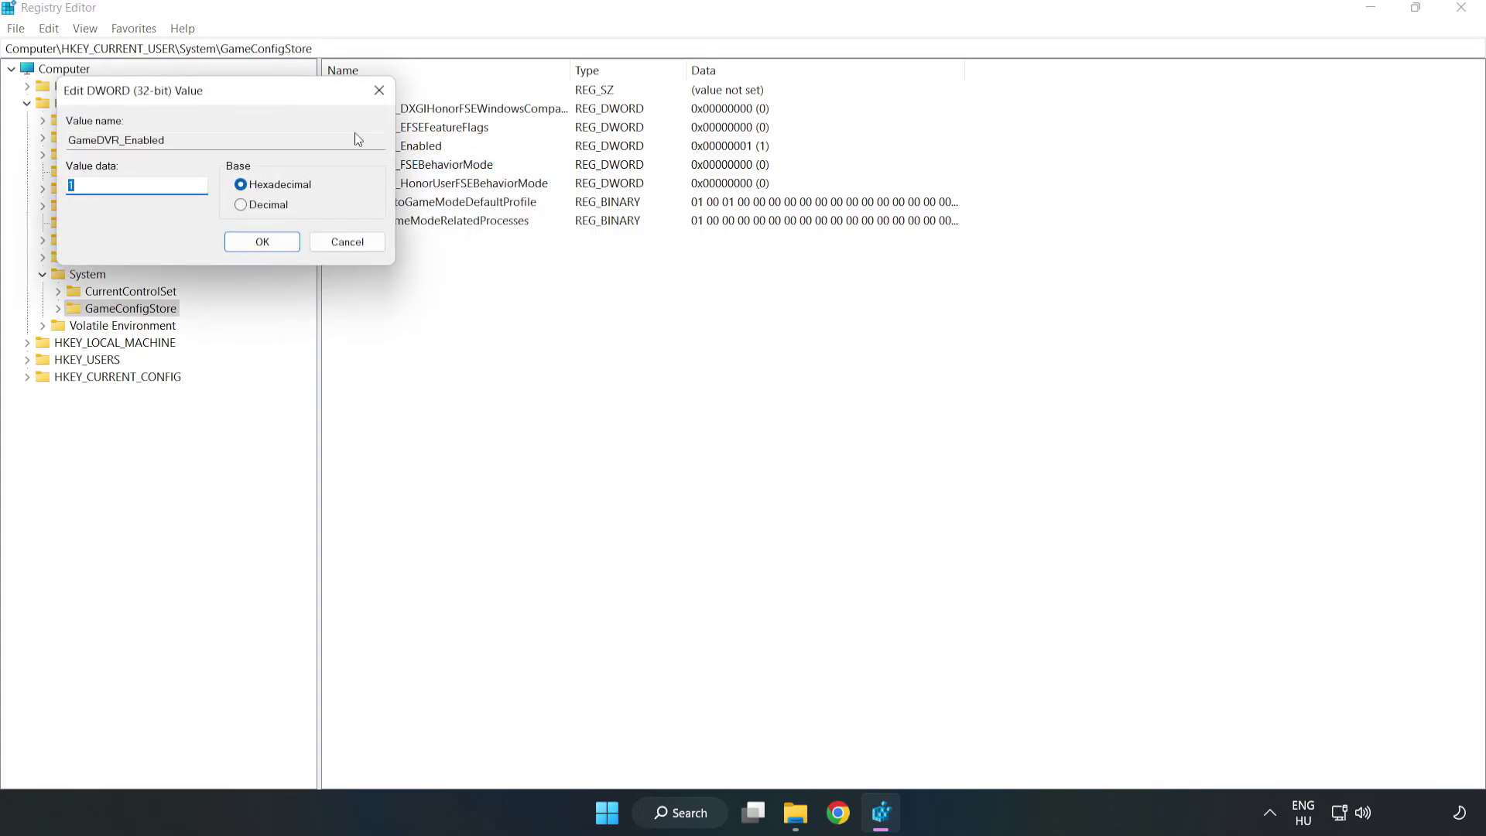
left_click_drag(295, 103, 828, 315)
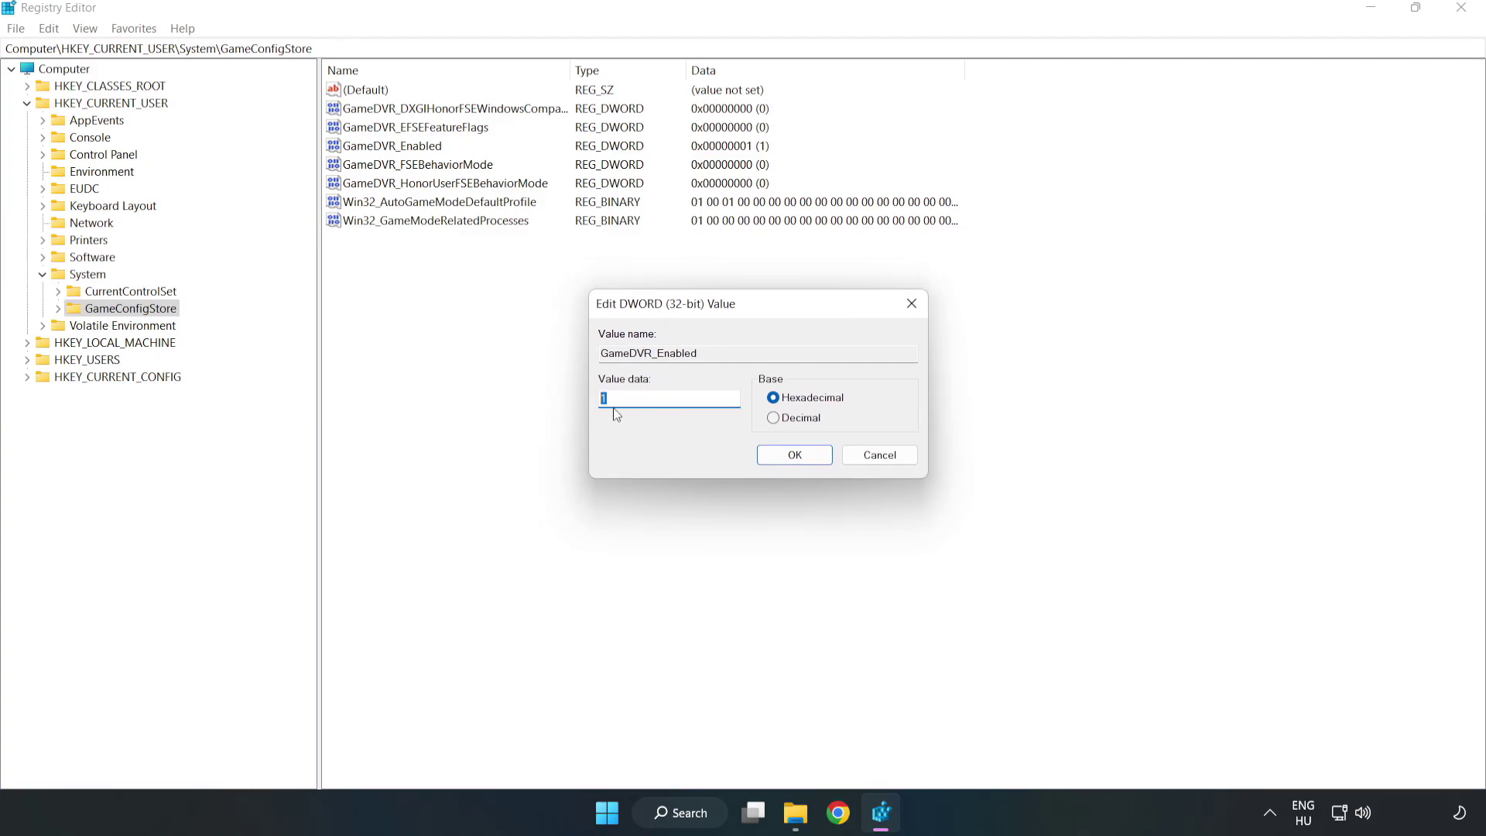
type("0")
left_click(795, 457)
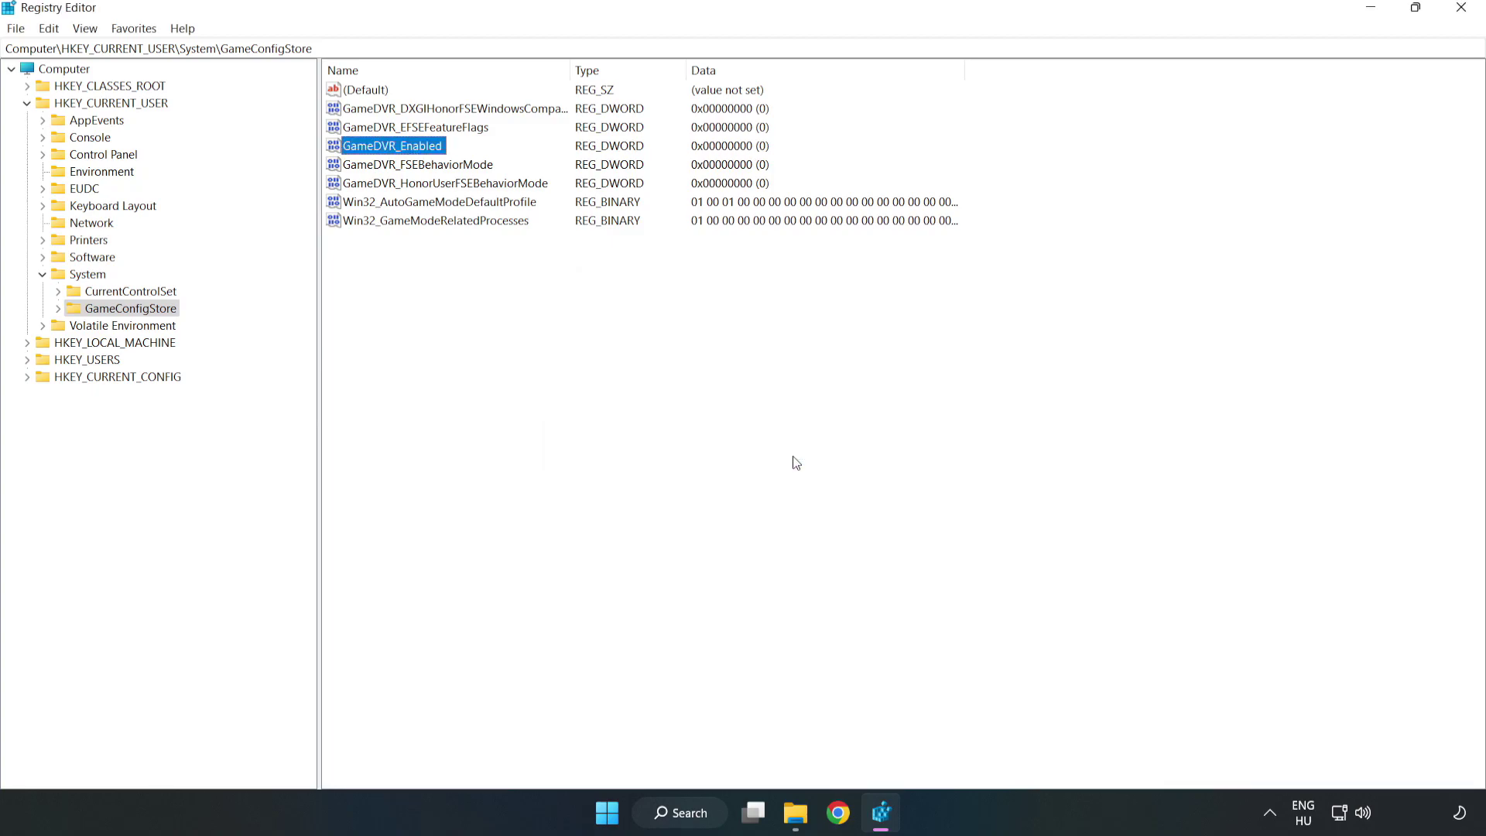
left_click(28, 103)
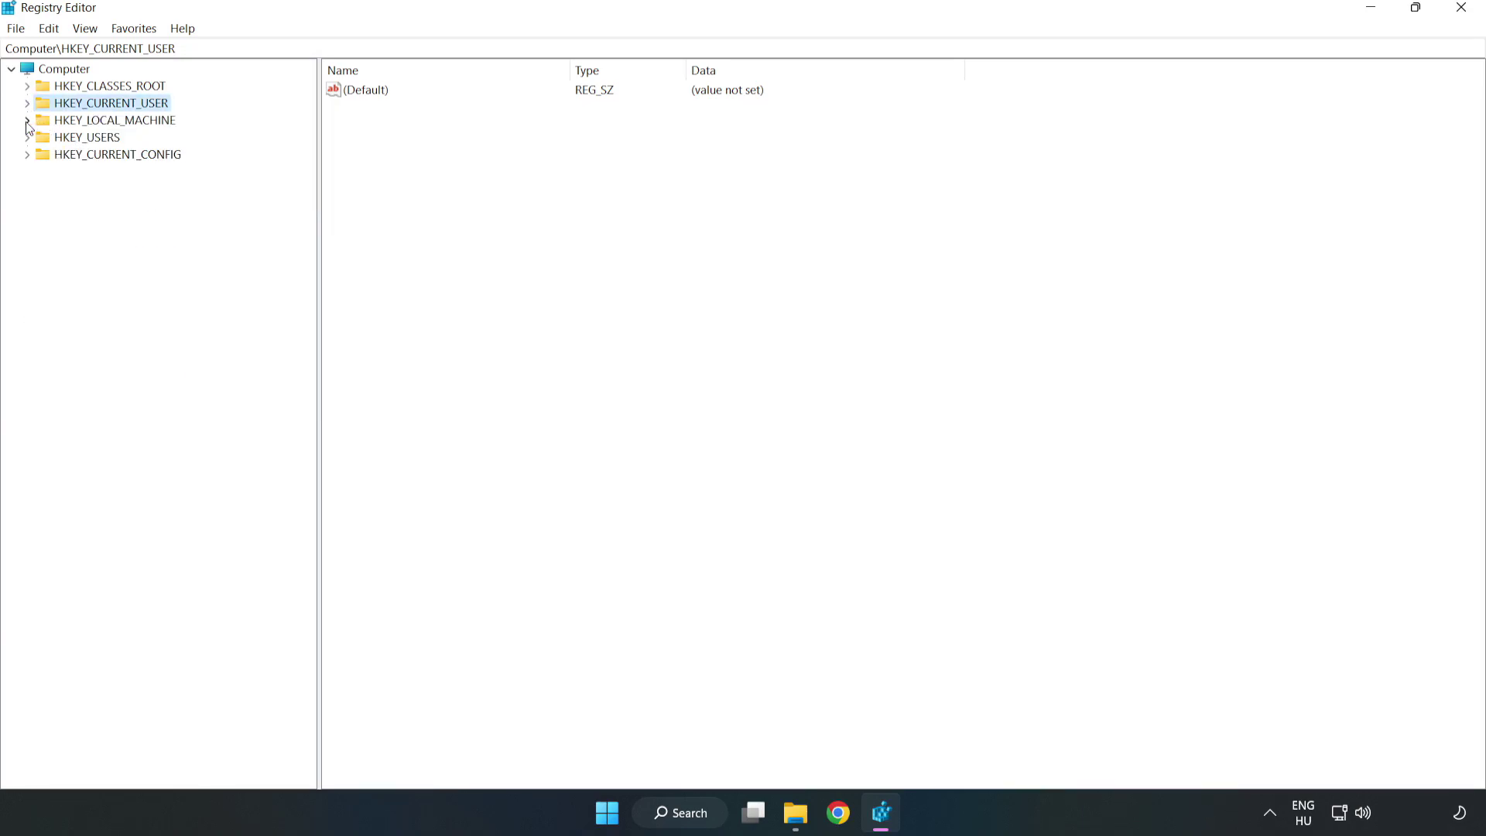
Step: Drill down HKEY_LOCAL_MACHINE\SOFTWARE\Microsoft\PolicyManager\default\ApplicationManagement to the AllowGameDVR key
double_click(35, 122)
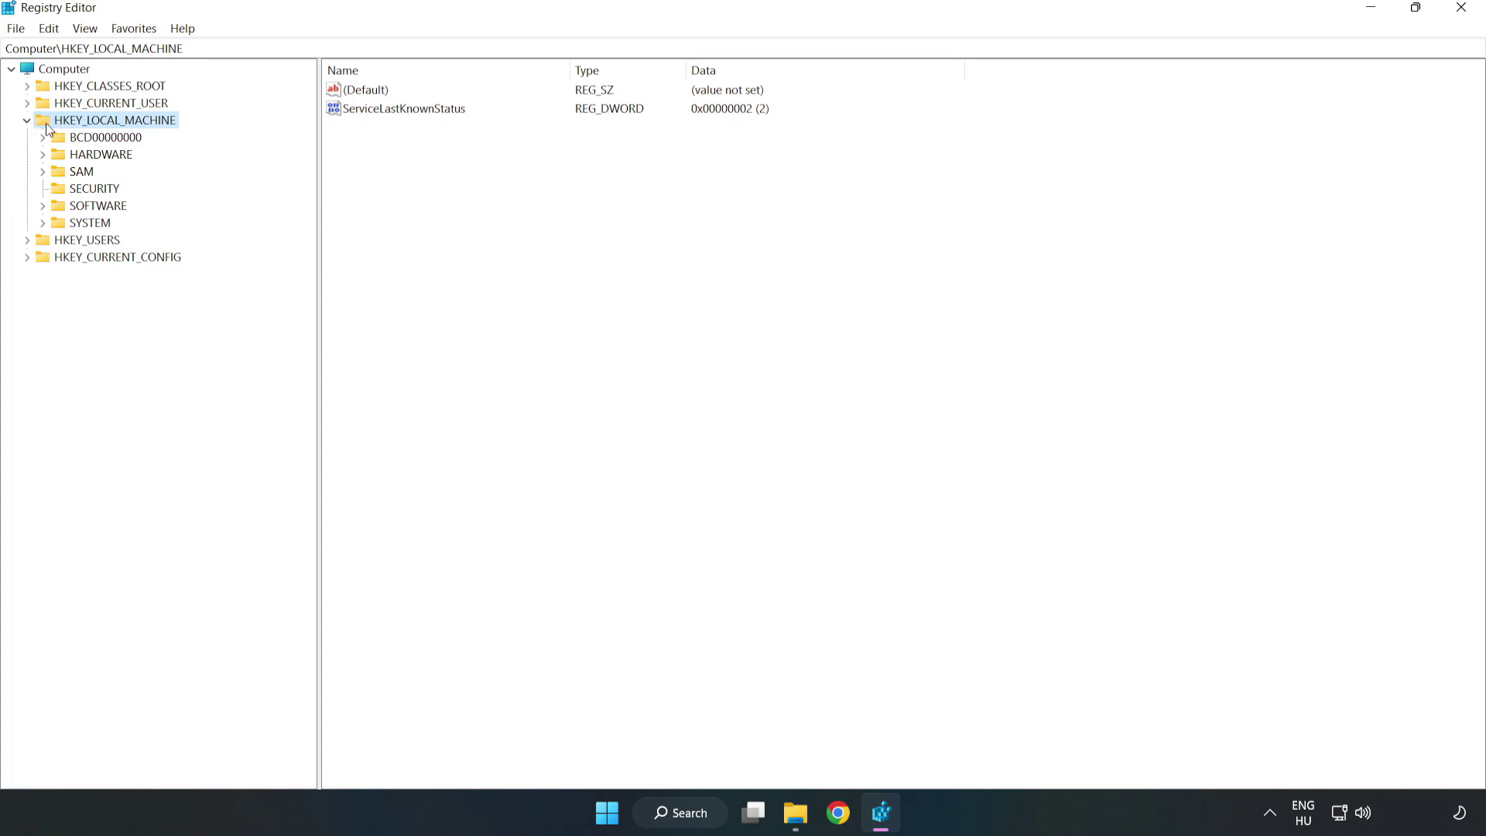
left_click(44, 206)
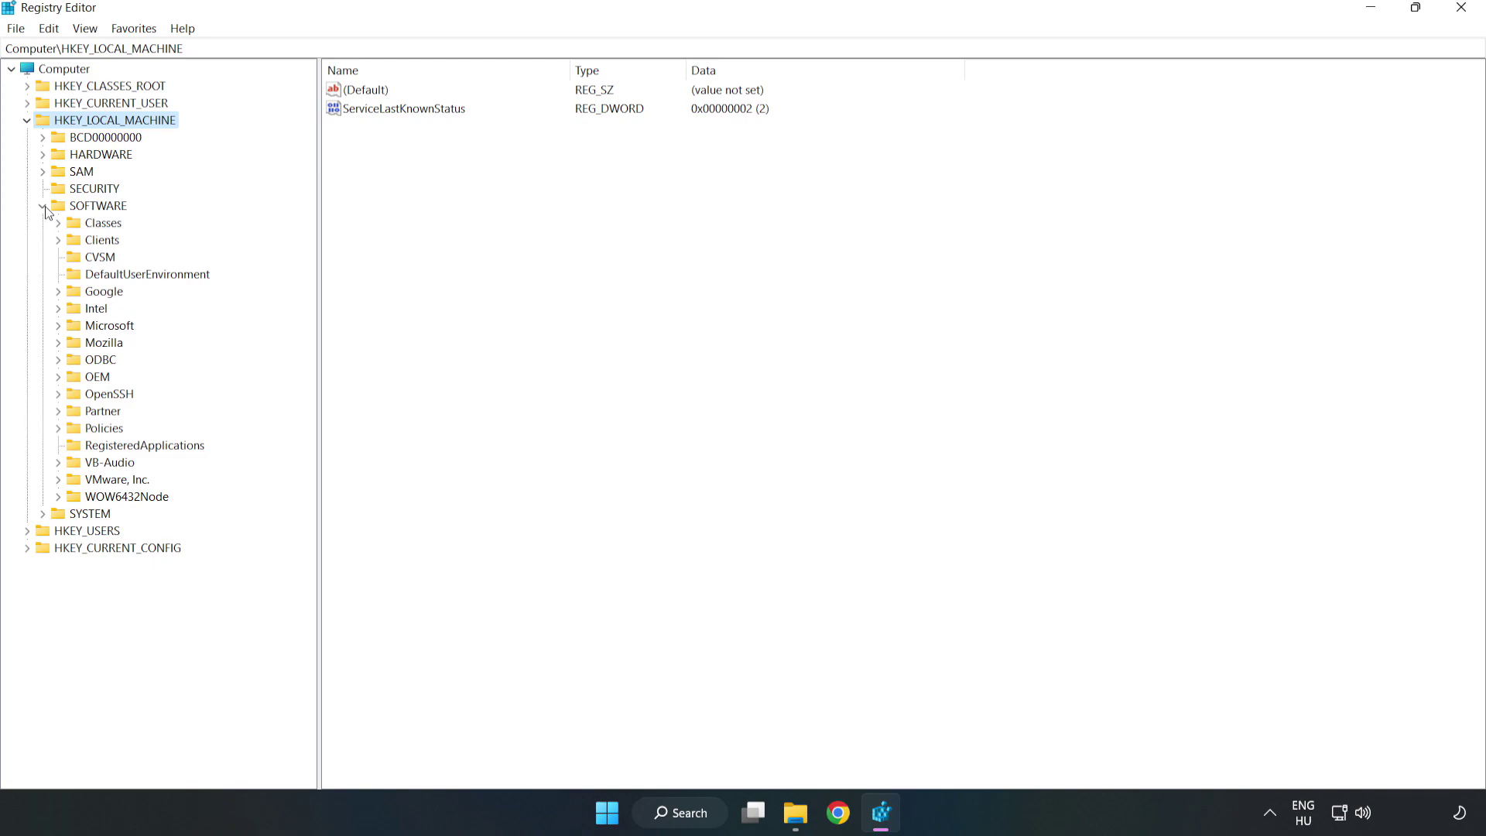
left_click(59, 328)
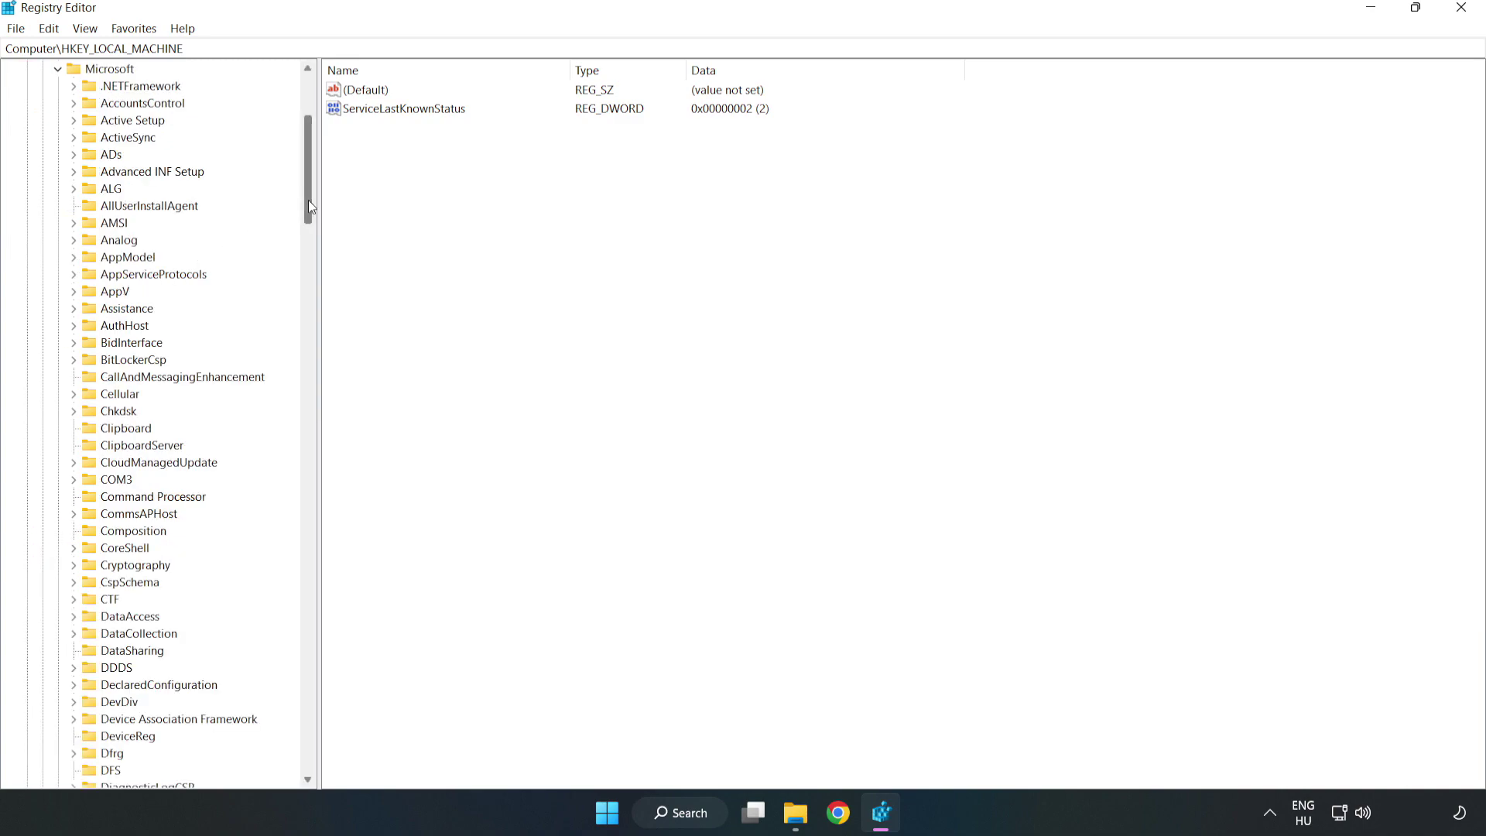
left_click_drag(308, 200, 339, 551)
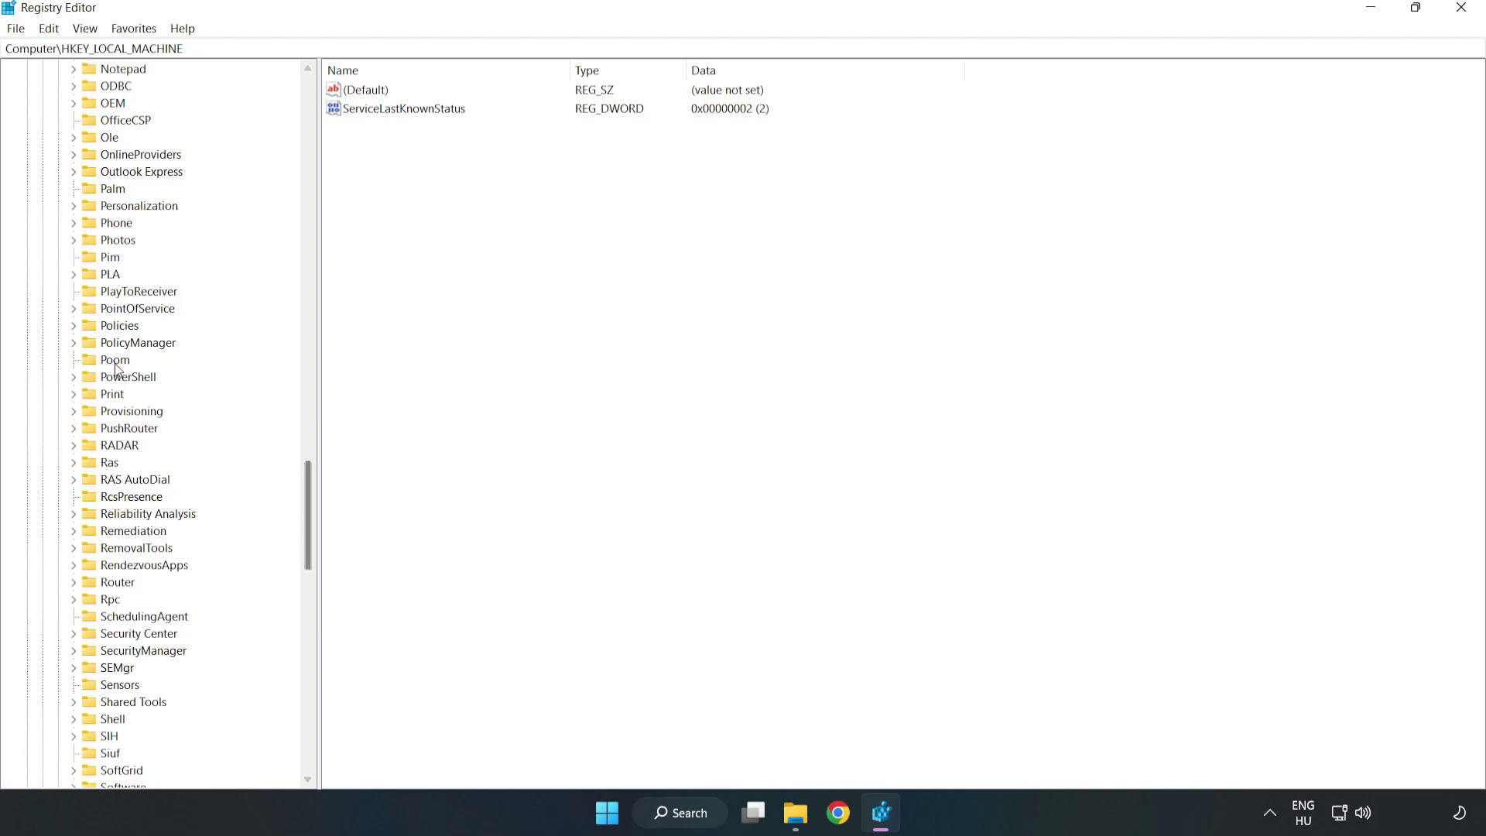
left_click(74, 343)
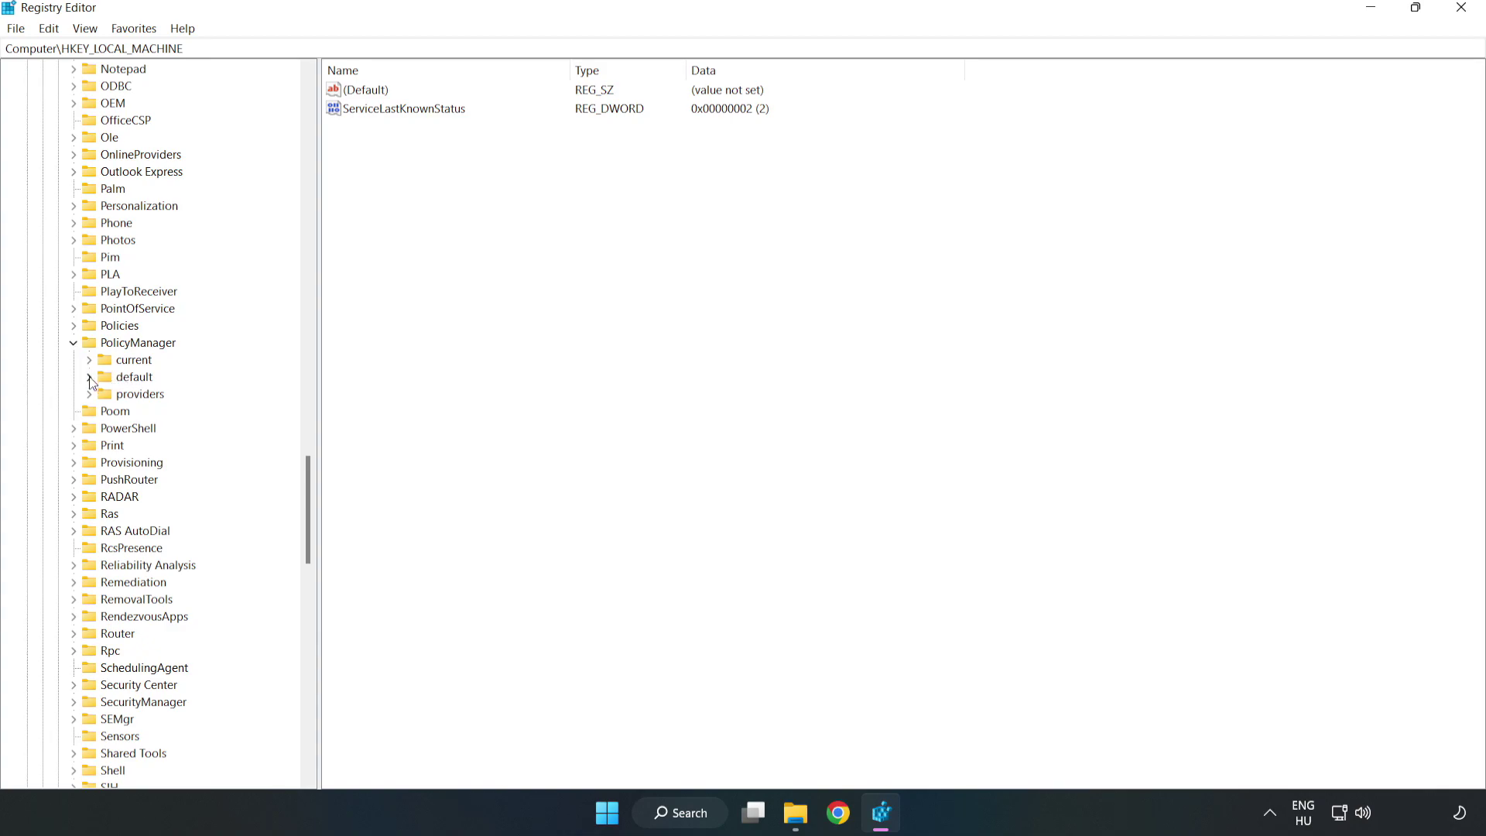
left_click(91, 379)
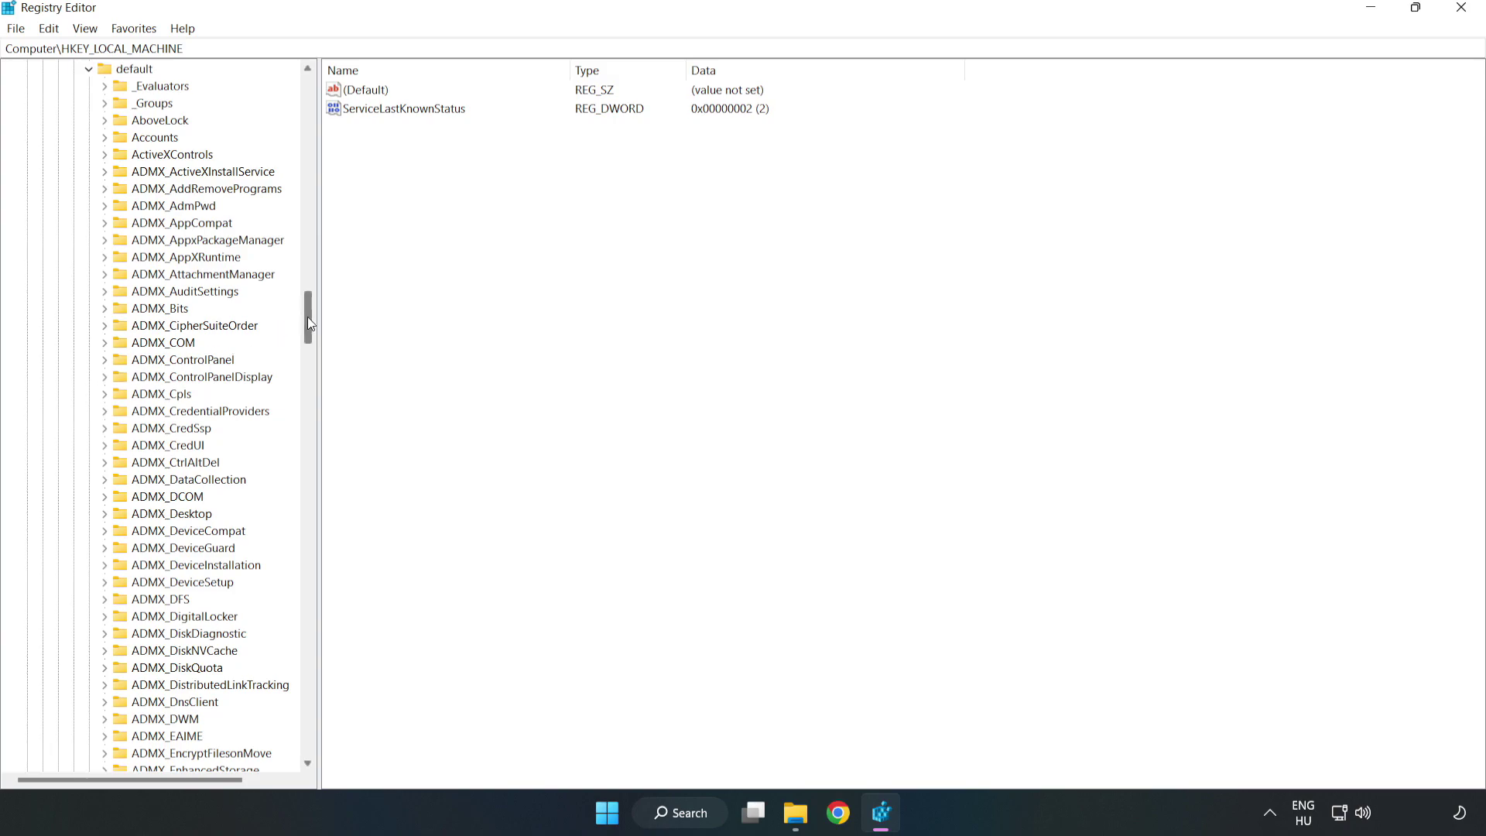
left_click_drag(308, 317, 301, 491)
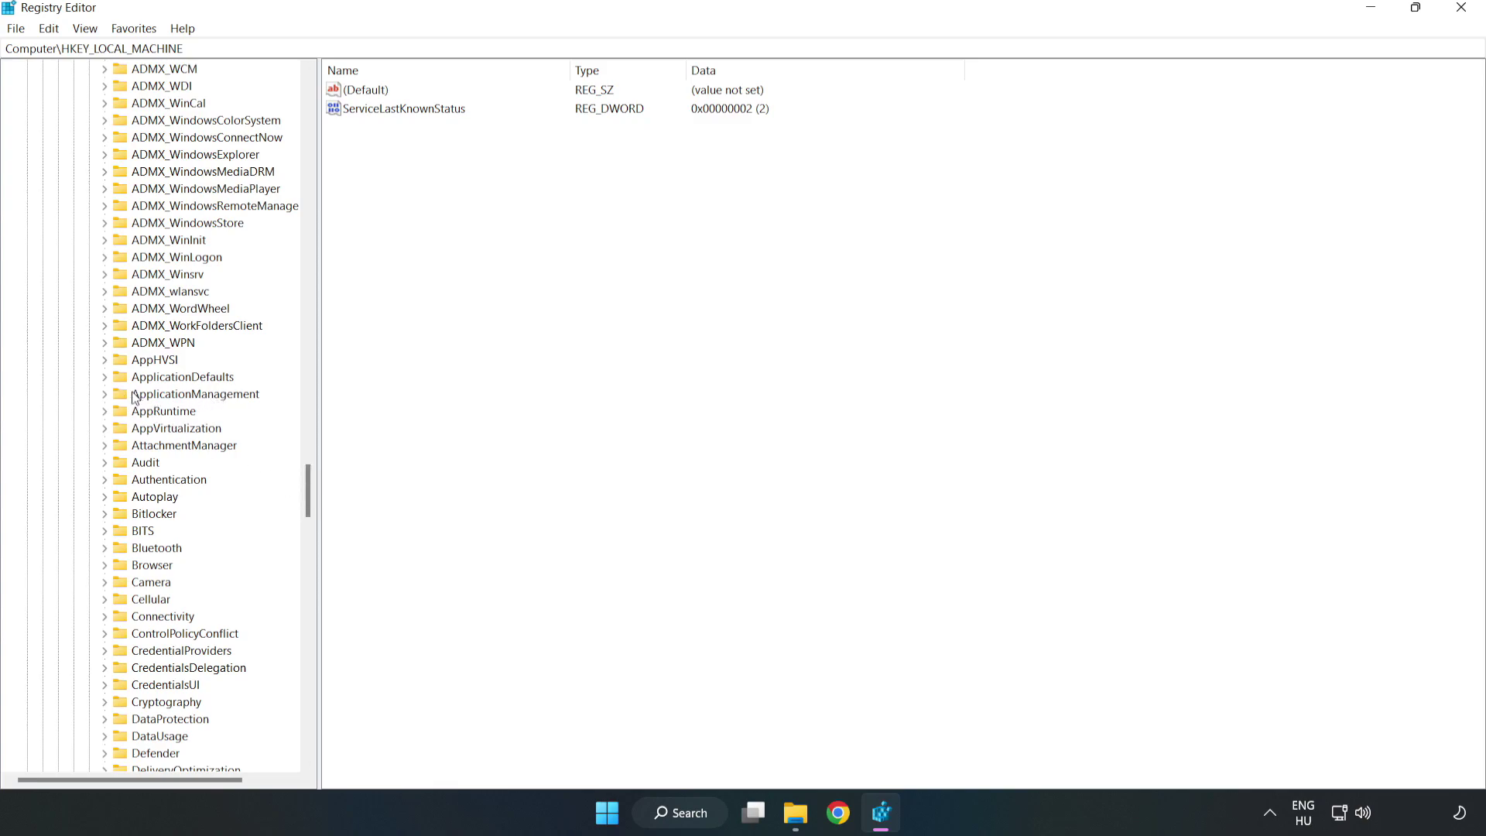
left_click(109, 393)
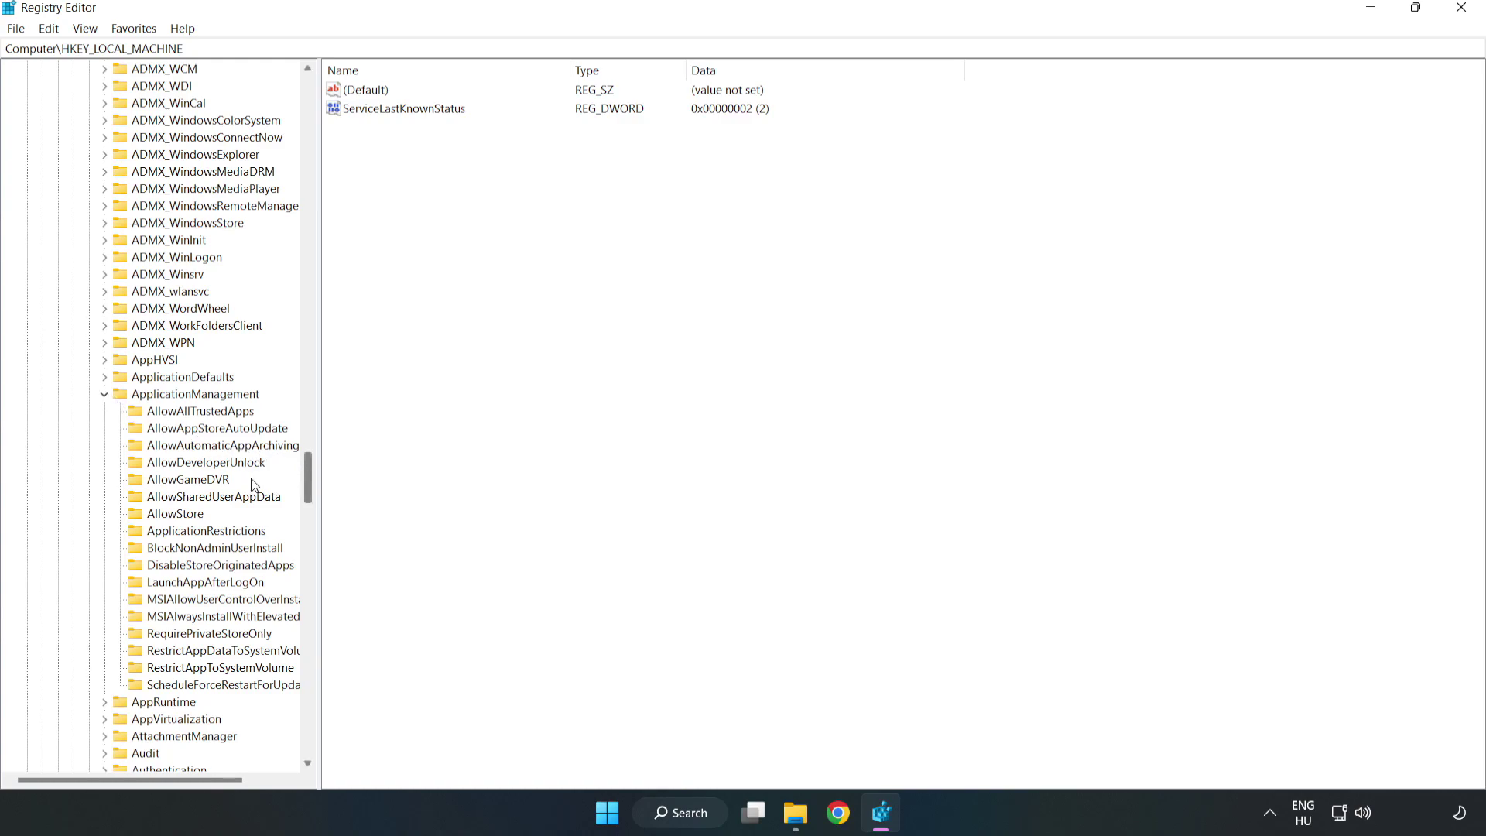
left_click(174, 482)
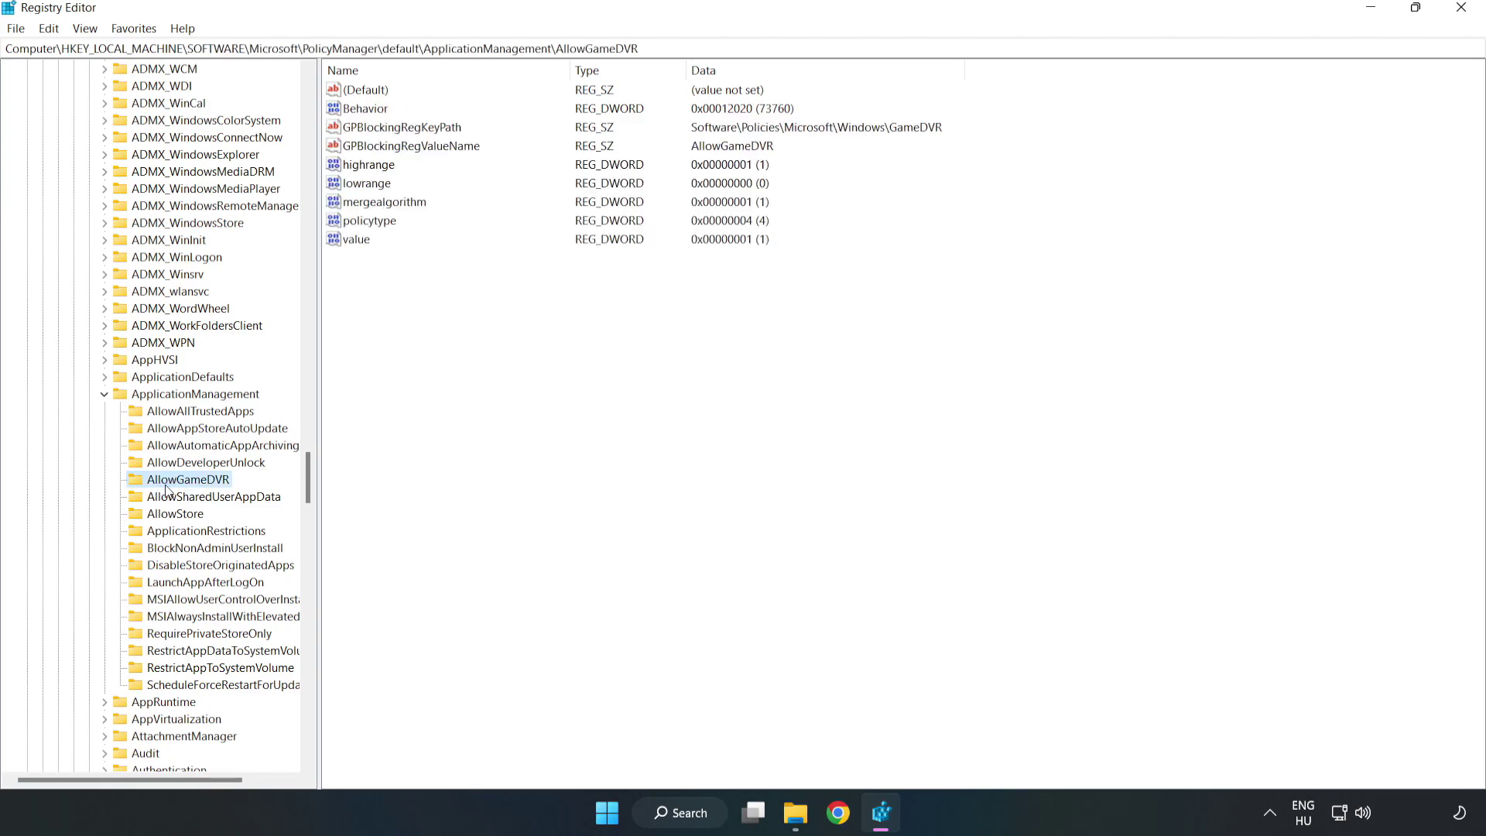
Step: Change AllowGameDVR's value entry data from 1 to 0 and close Registry Editor
left_click(347, 241)
right_click(364, 245)
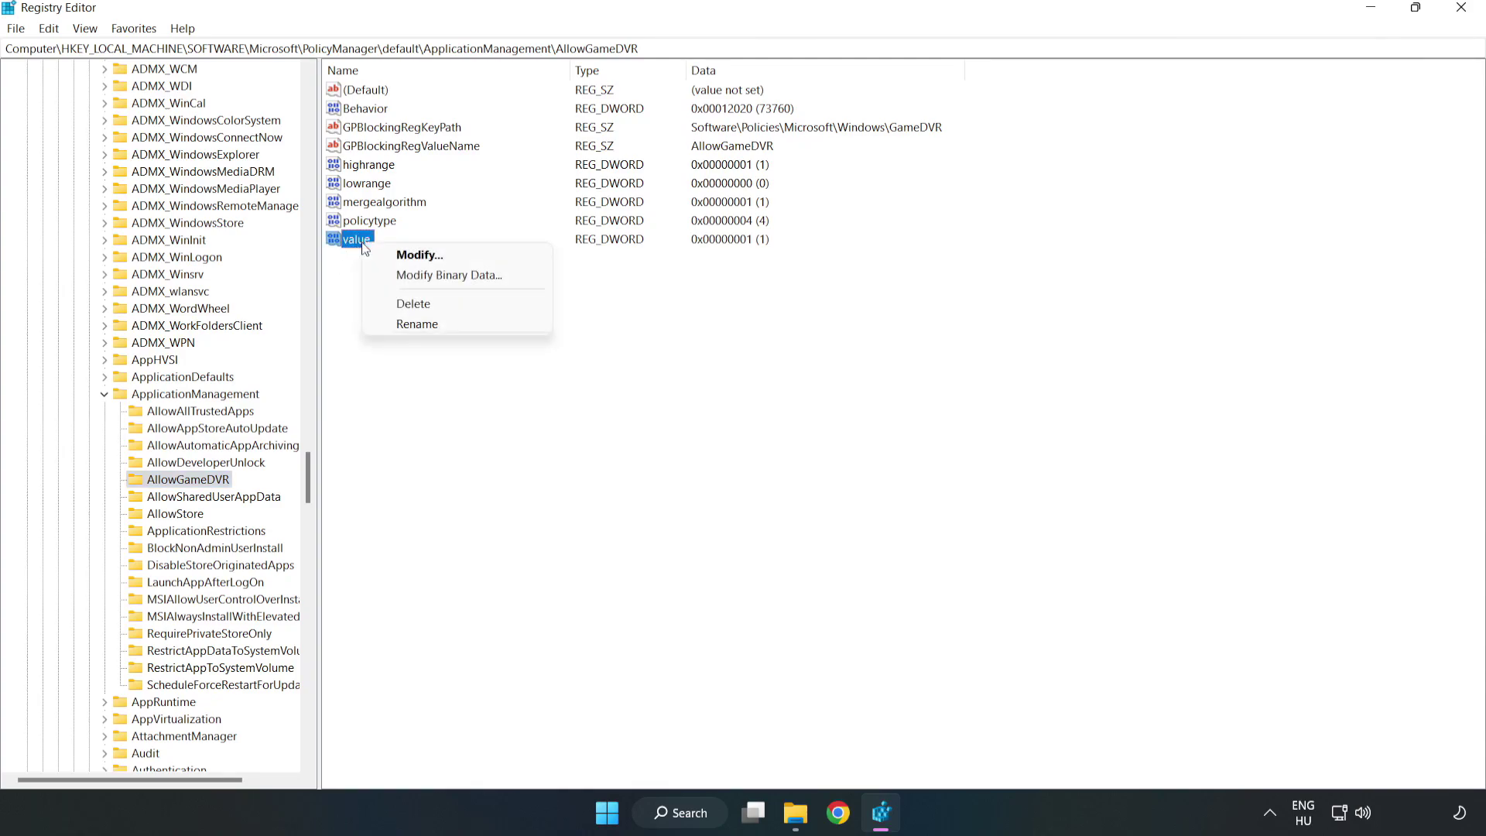
left_click(425, 255)
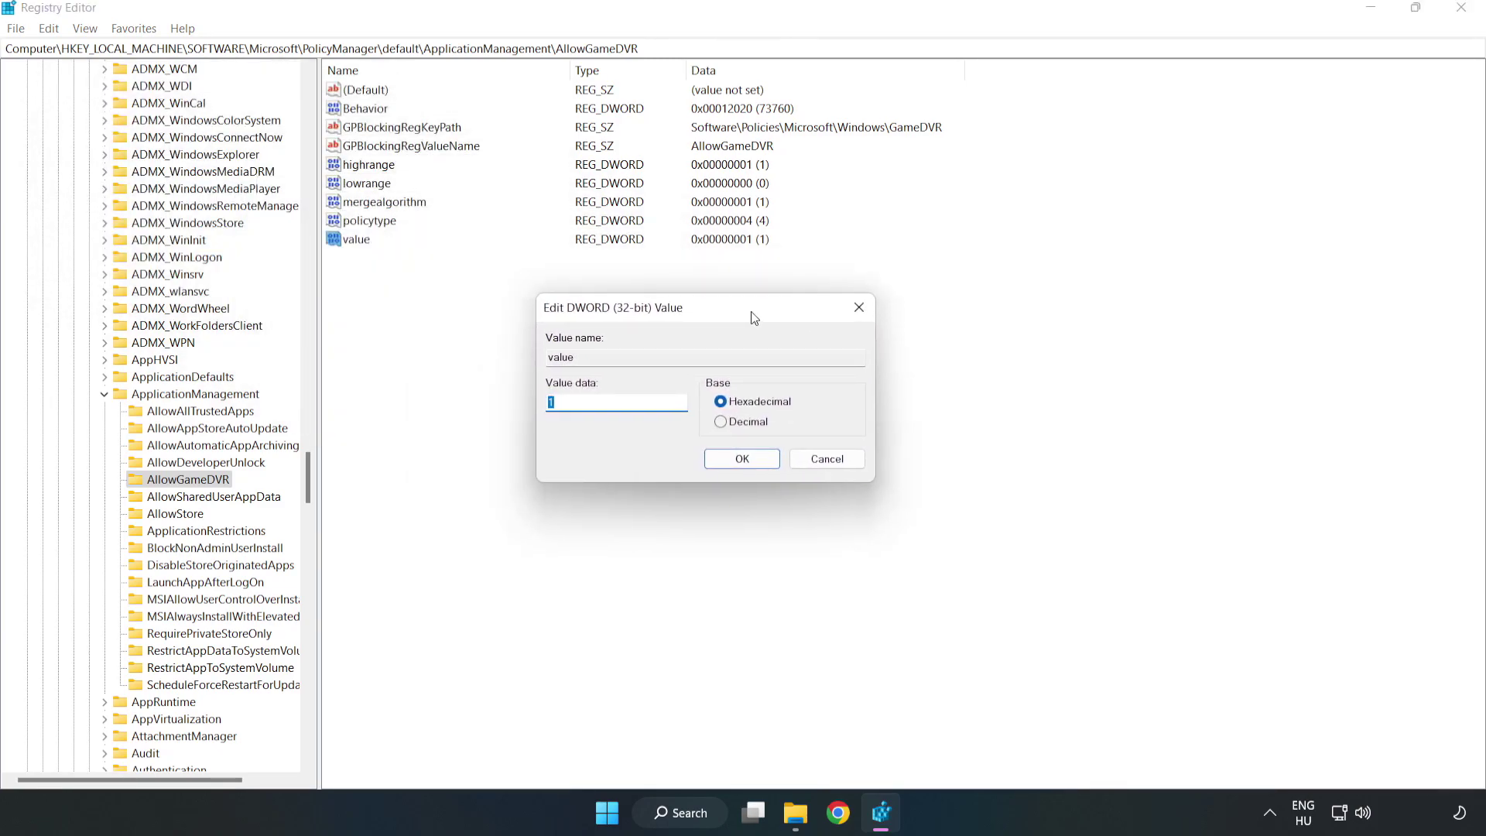
left_click_drag(754, 318, 757, 309)
left_click(595, 398)
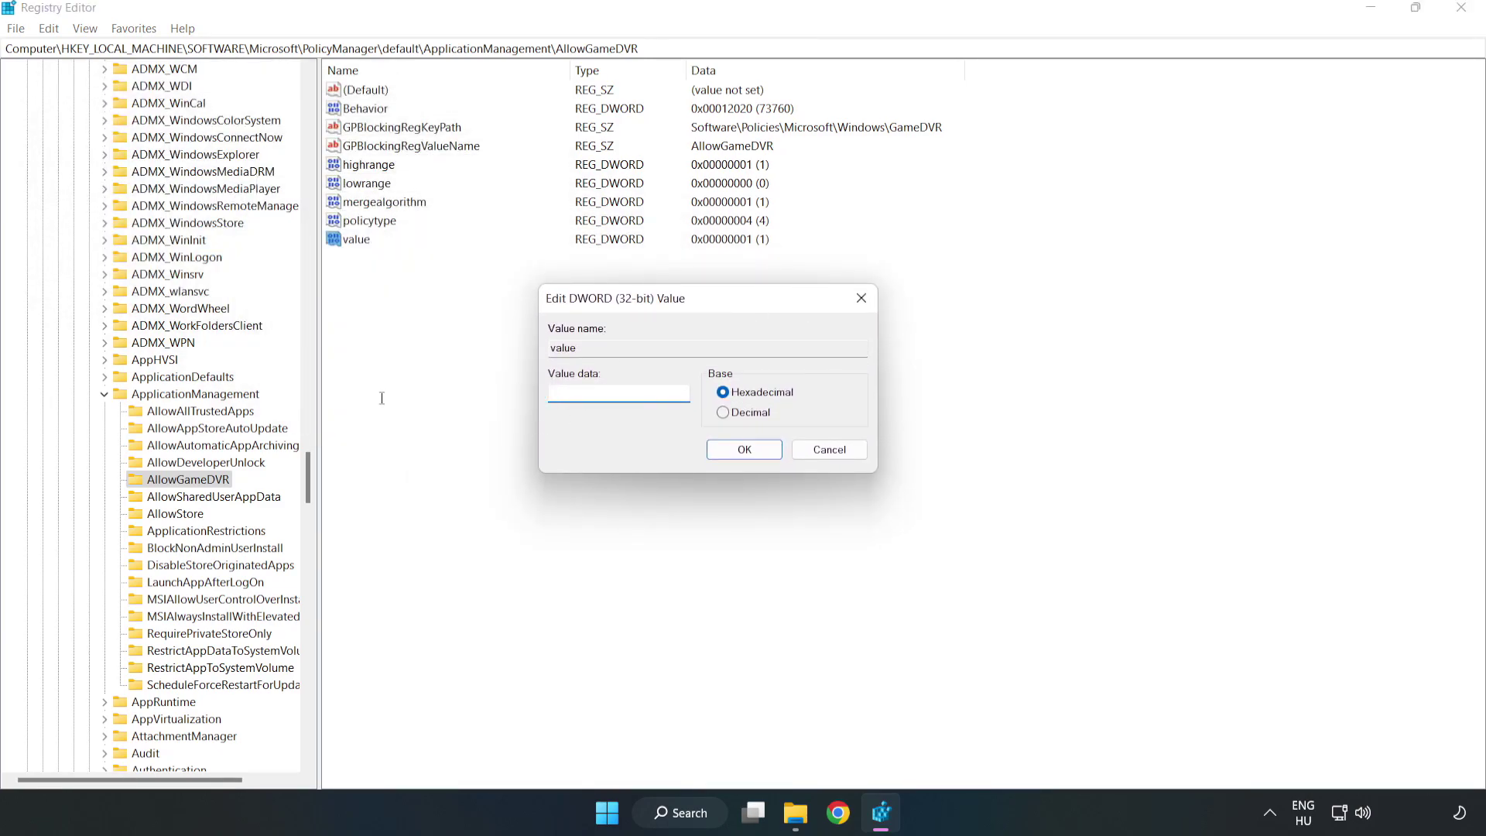
type("0")
left_click(745, 450)
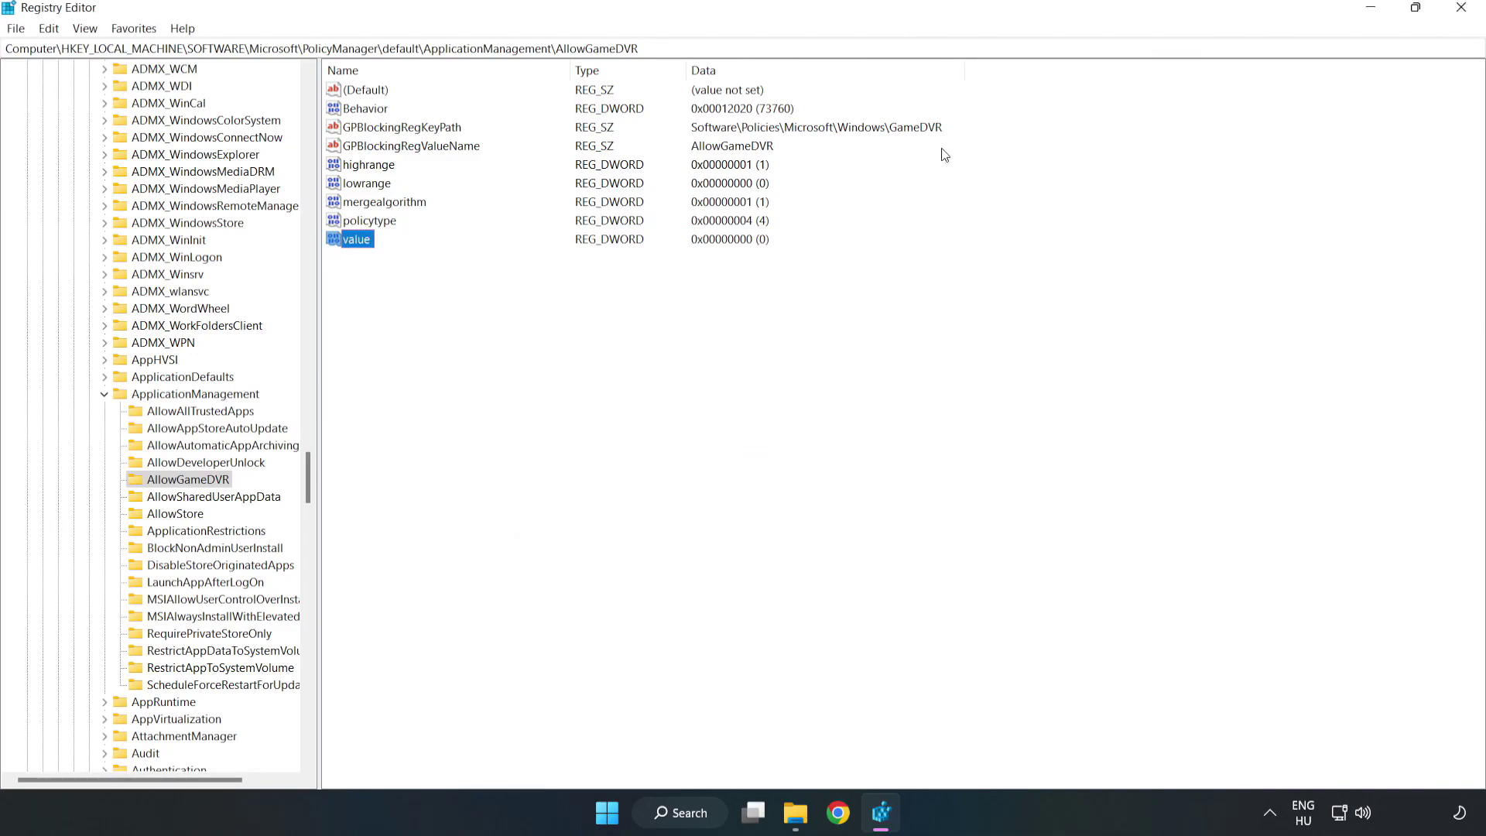
left_click(1462, 11)
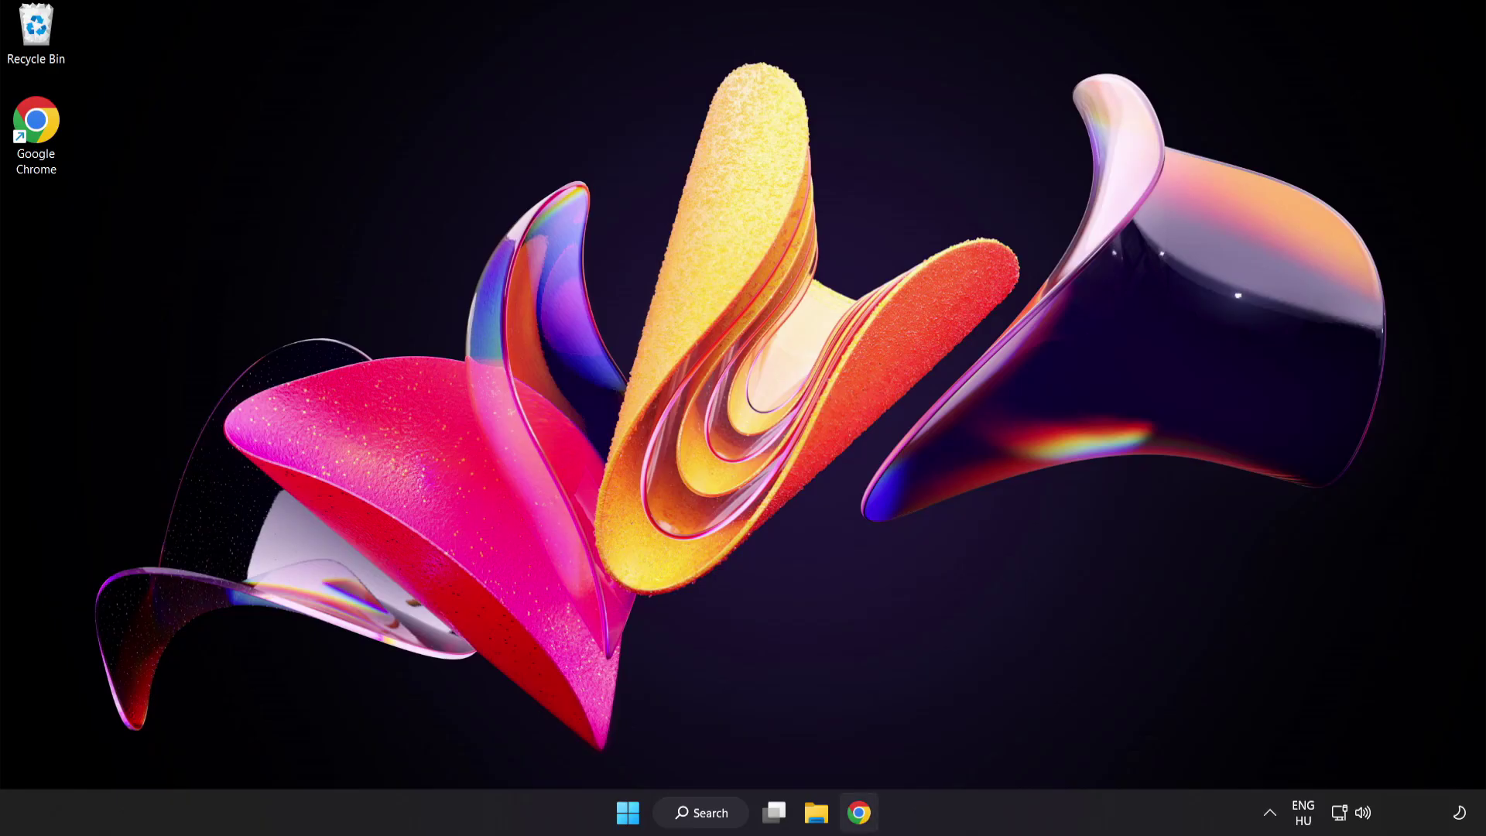
Step: Back on Chrome's DirectX page, download the End-User Runtime Web Installer
left_click(857, 825)
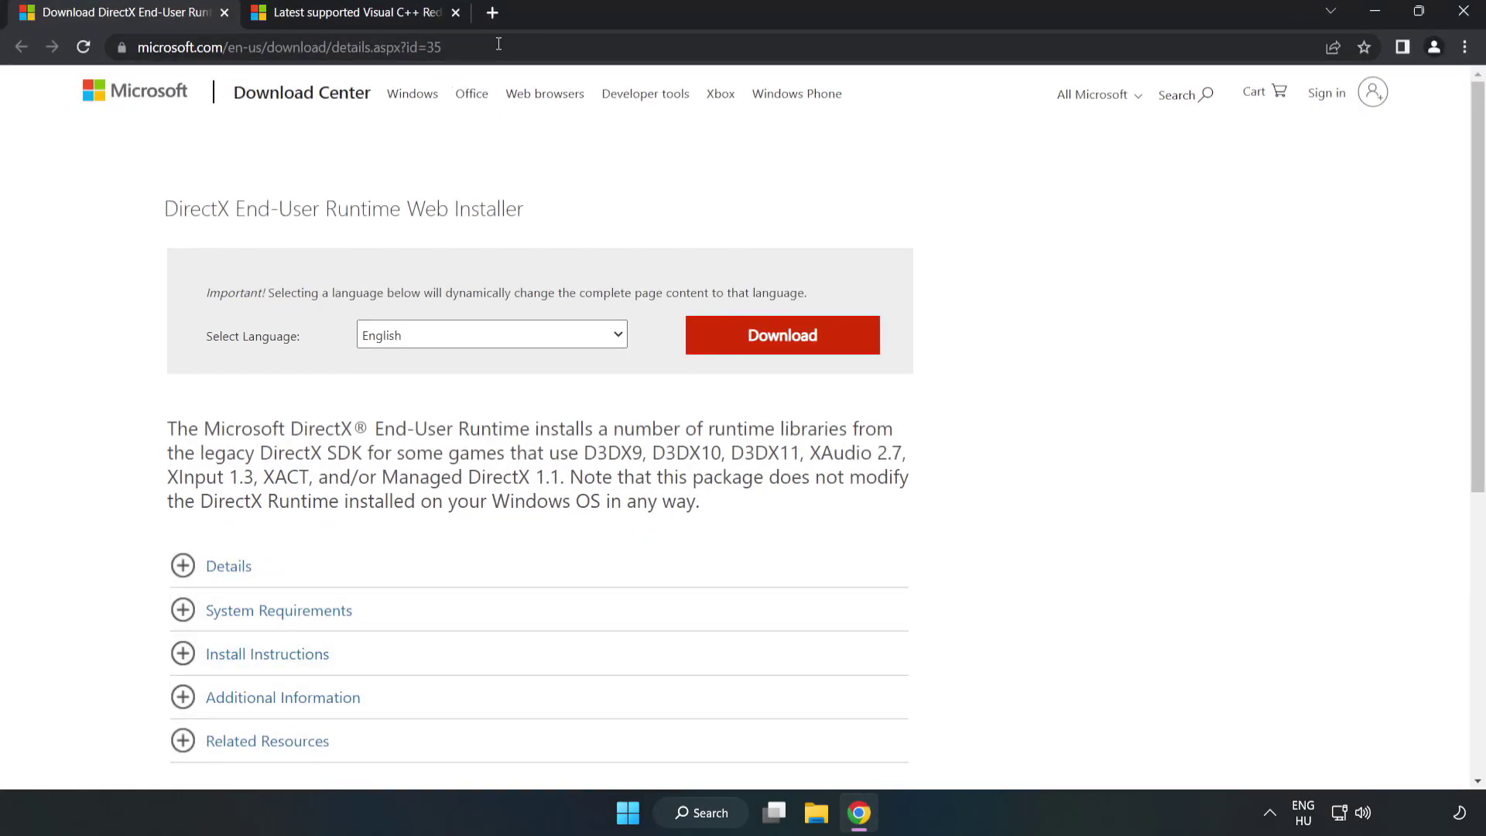
left_click(124, 44)
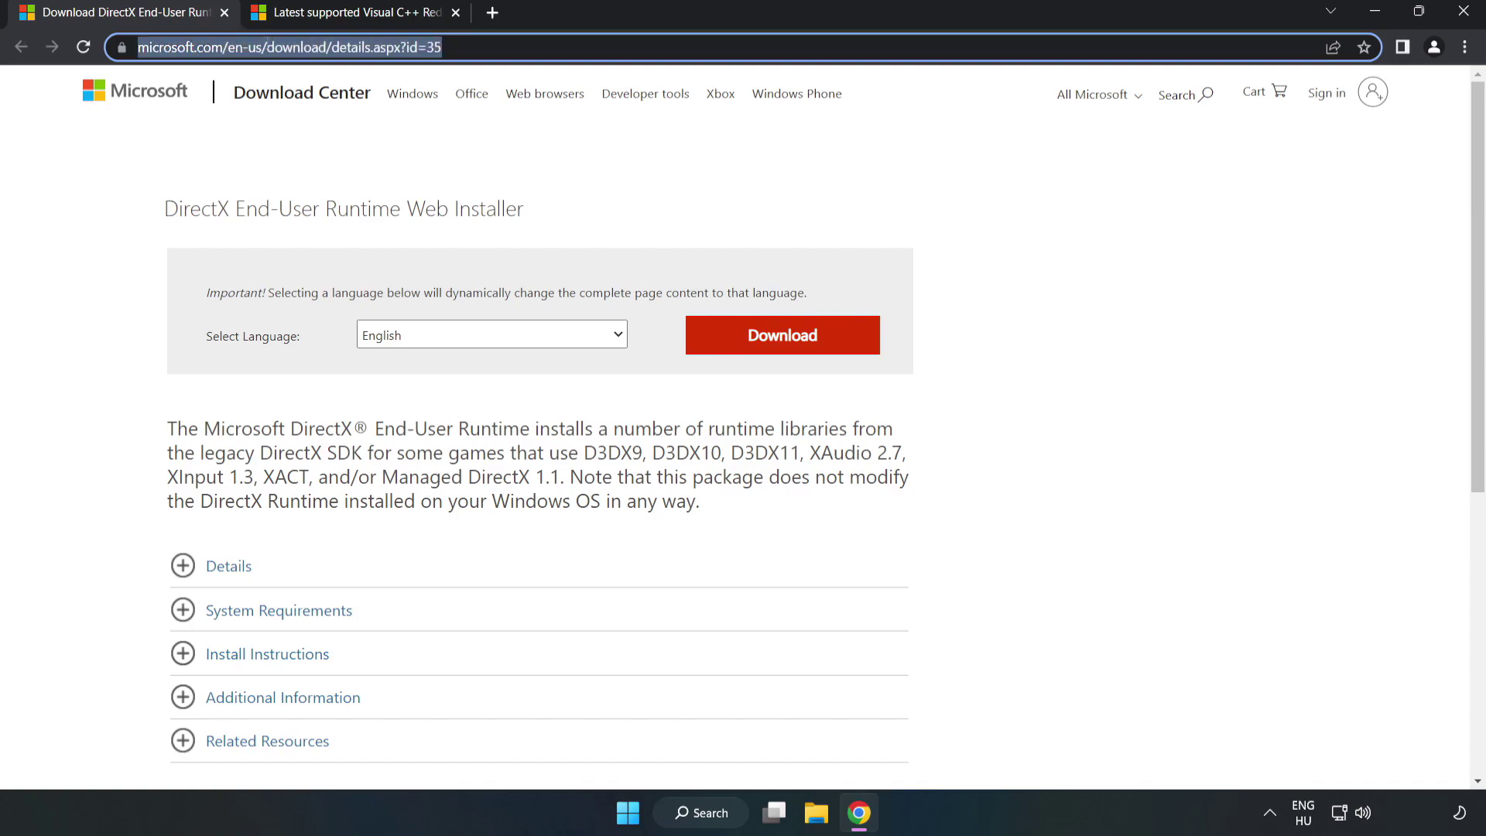
left_click(604, 184)
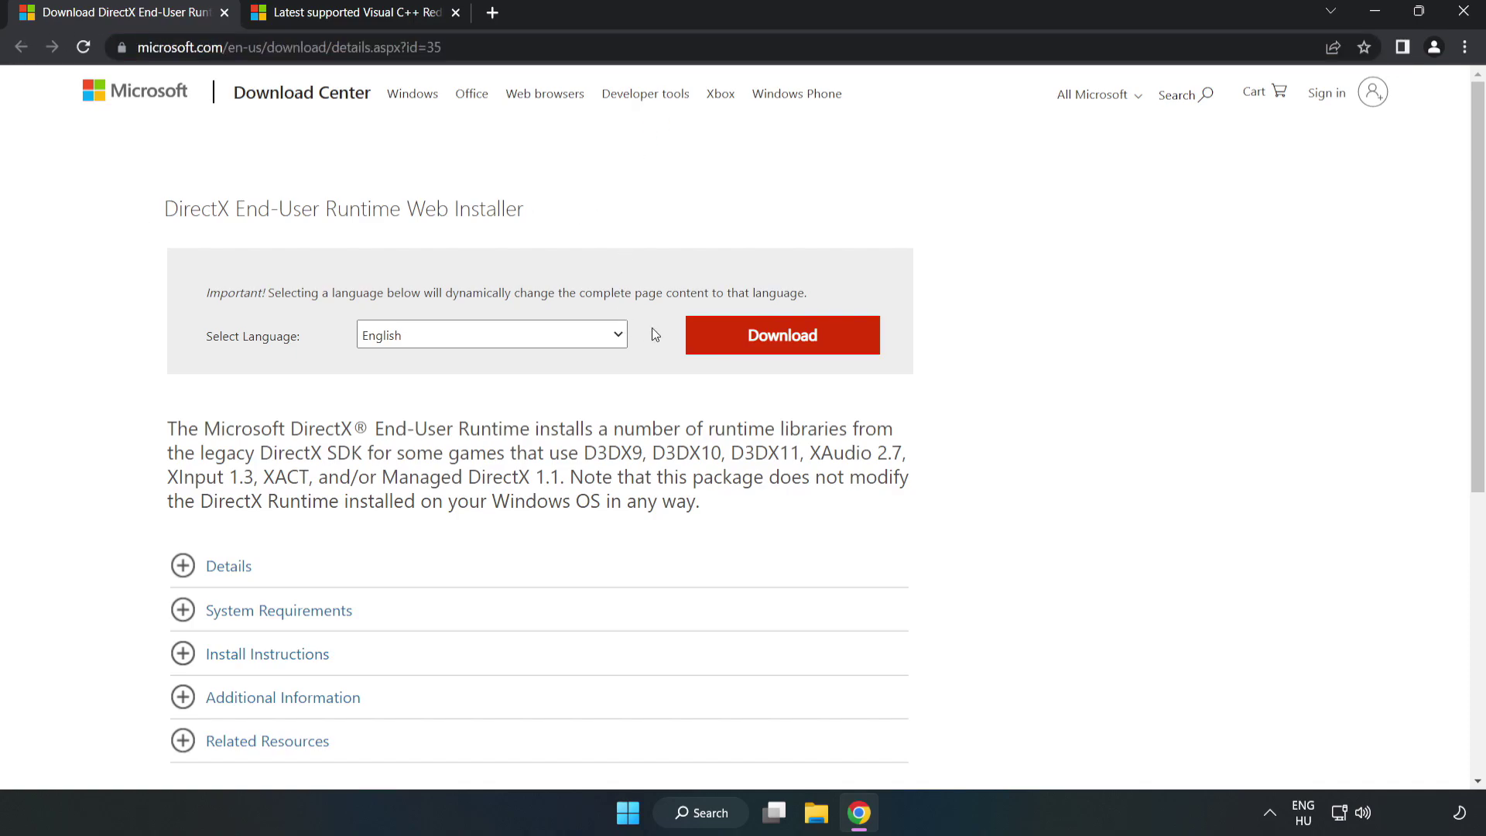
left_click(793, 353)
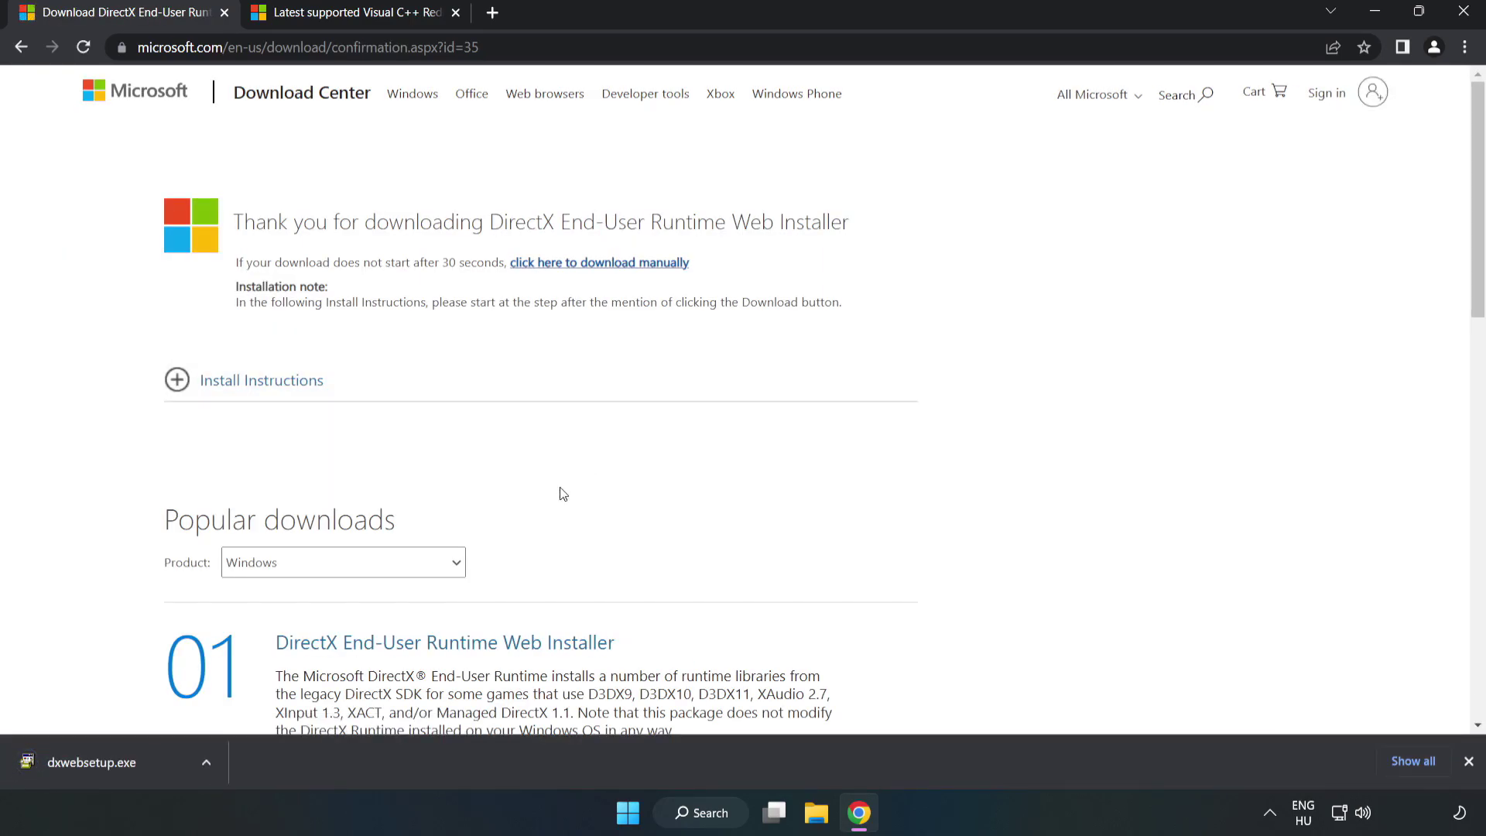
Step: Run dxwebsetup.exe, accept the license, decline the Bing Bar, and finish setup
left_click(151, 766)
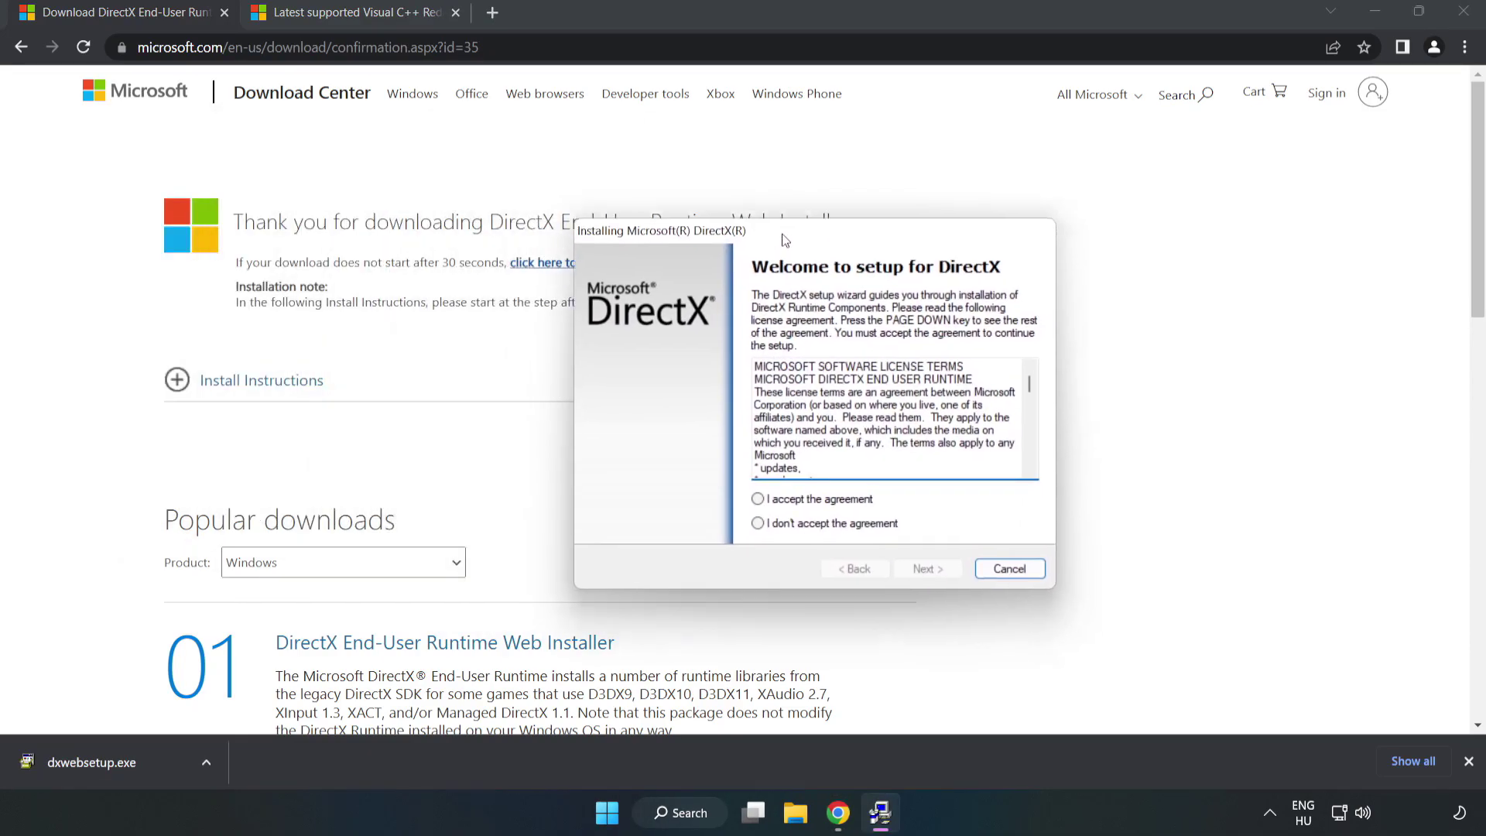
left_click_drag(956, 364, 957, 437)
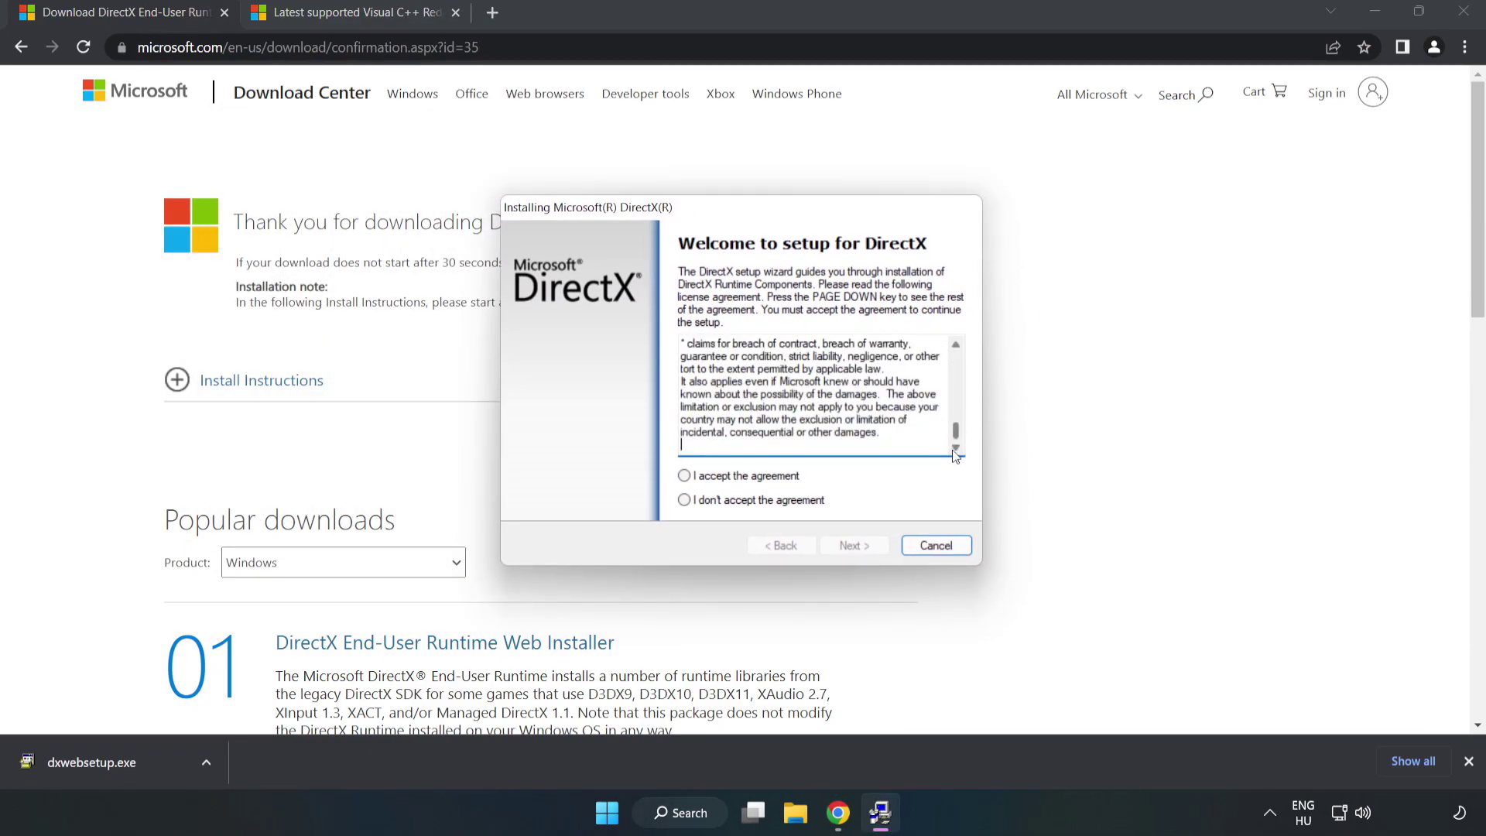
left_click(684, 476)
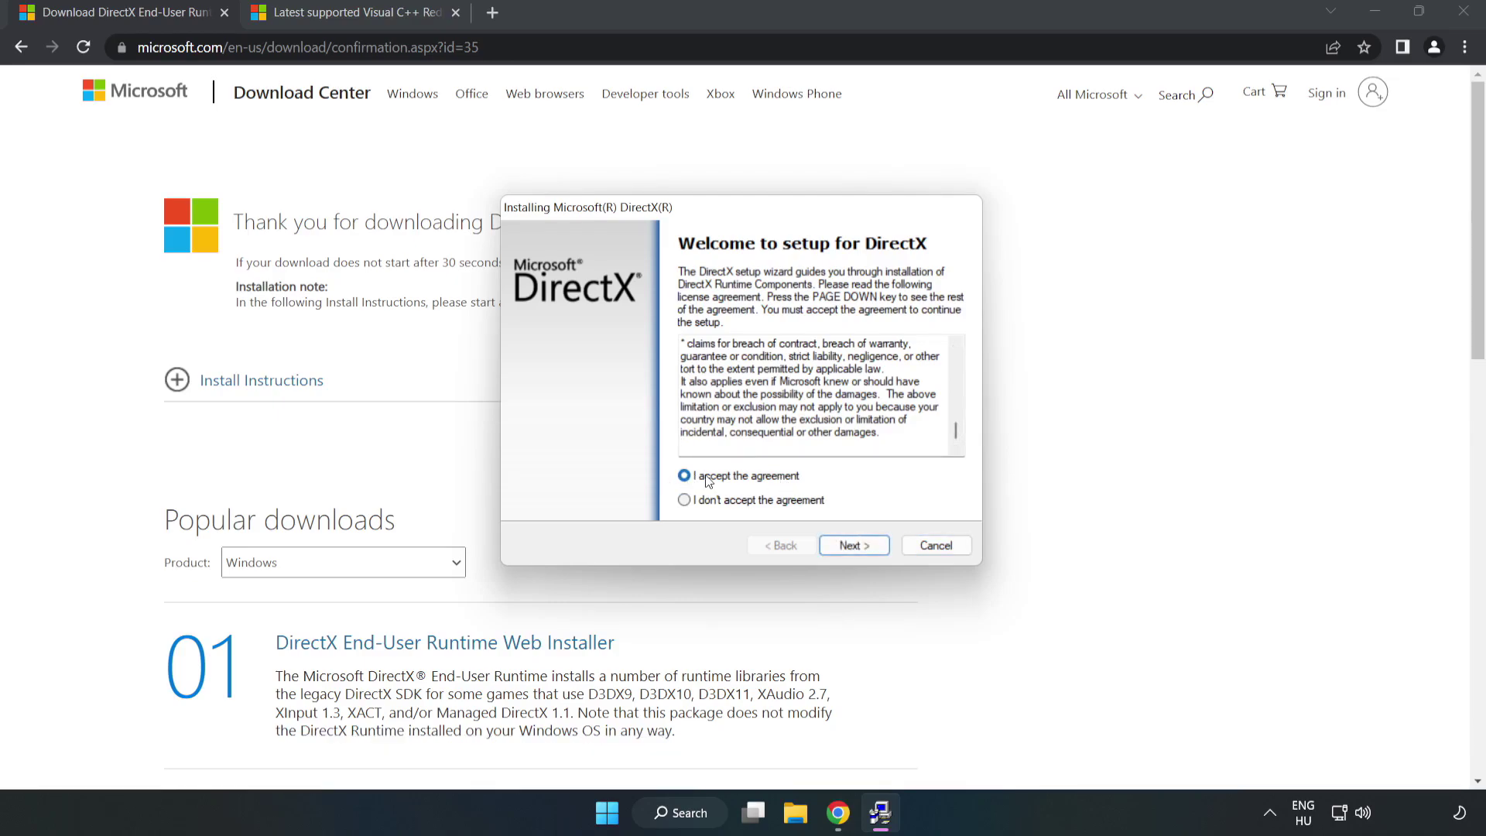
left_click(861, 546)
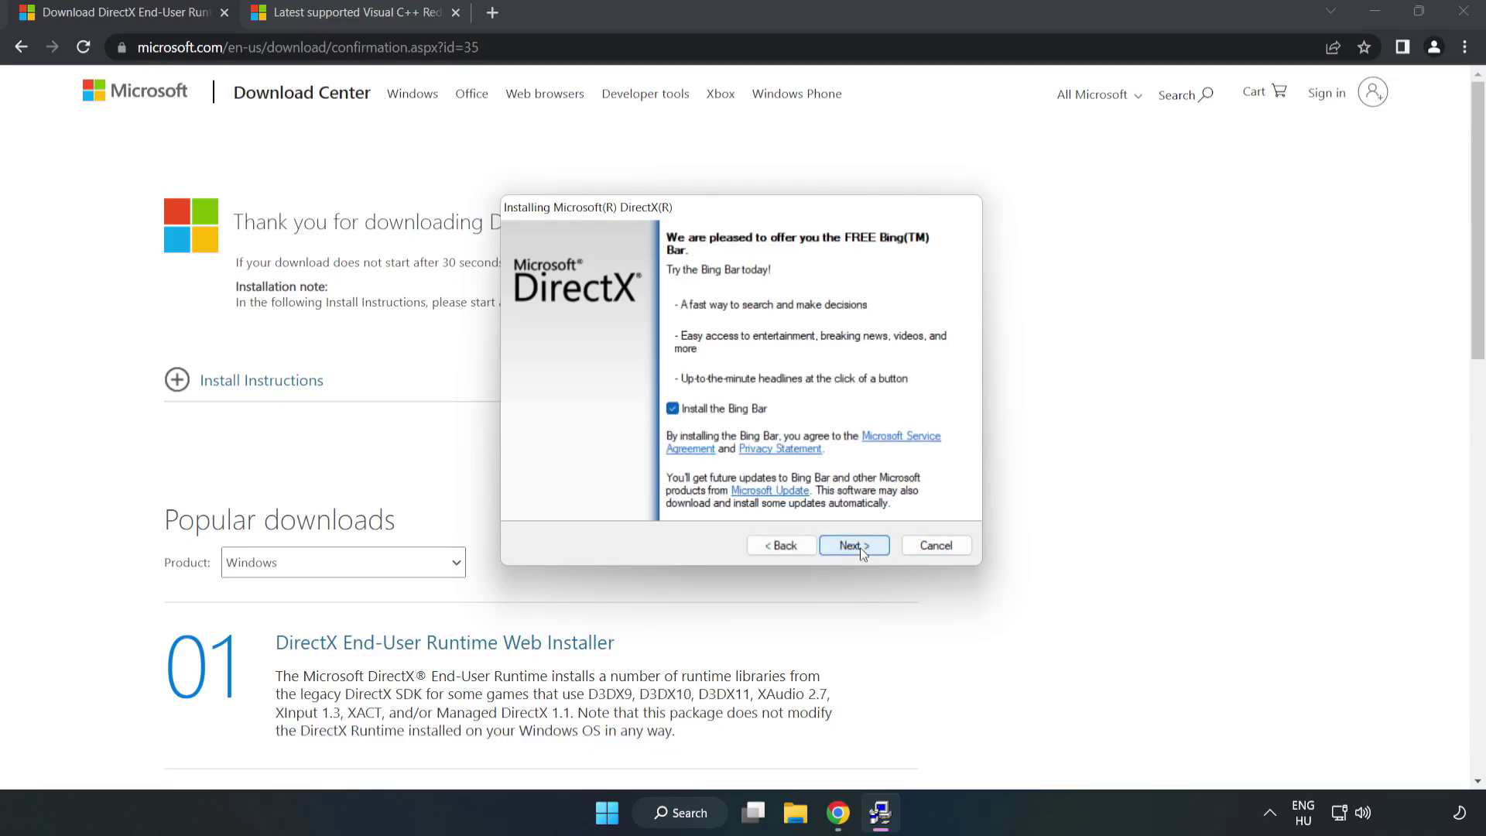
left_click(673, 410)
left_click(853, 545)
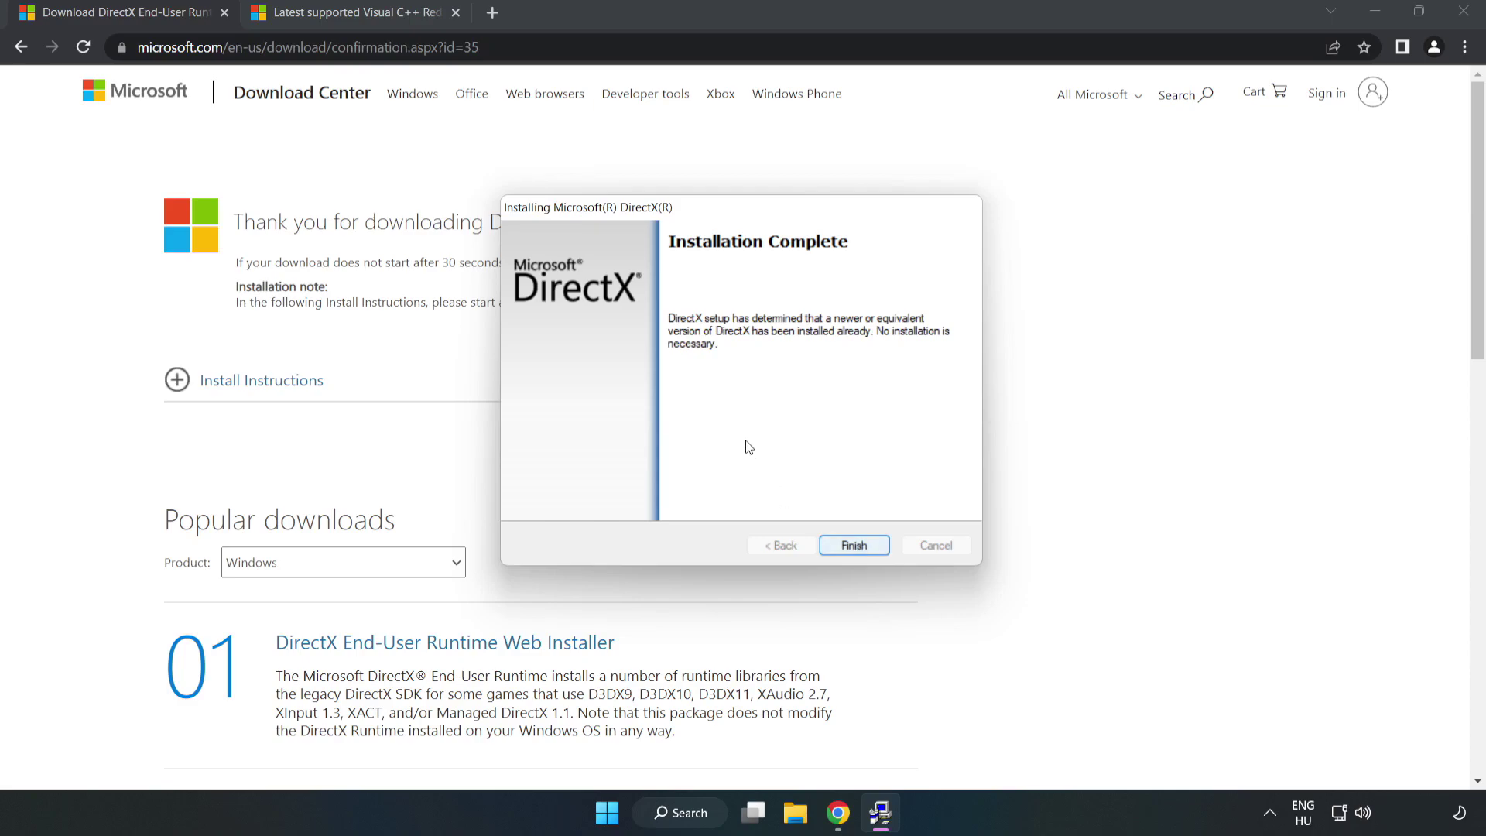
left_click(854, 546)
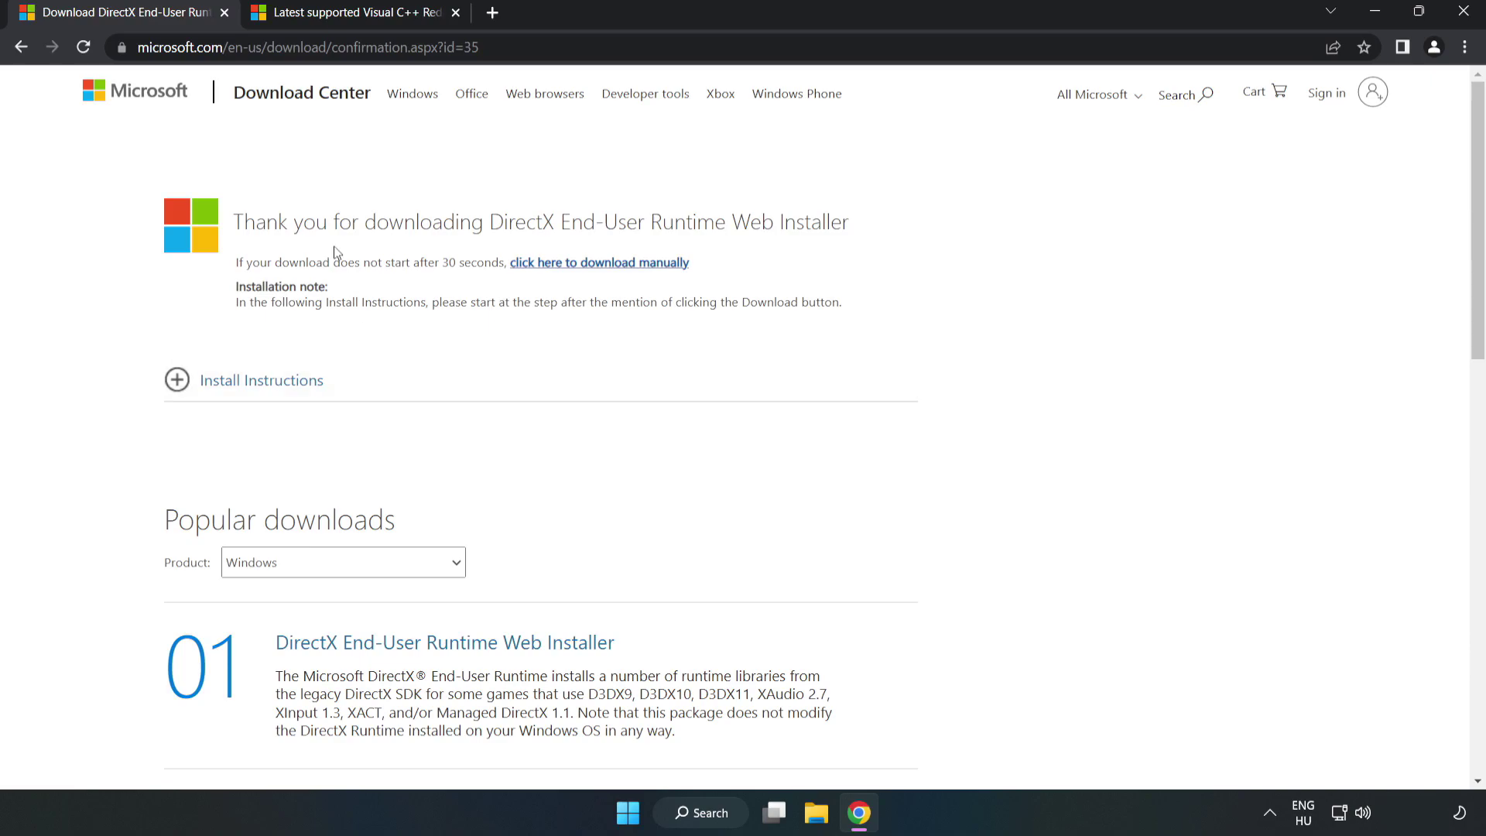
Step: Close the DirectX tab and download the ARM64, x86 and x64 Visual C++ Redistributables, allowing multiple downloads
left_click(223, 13)
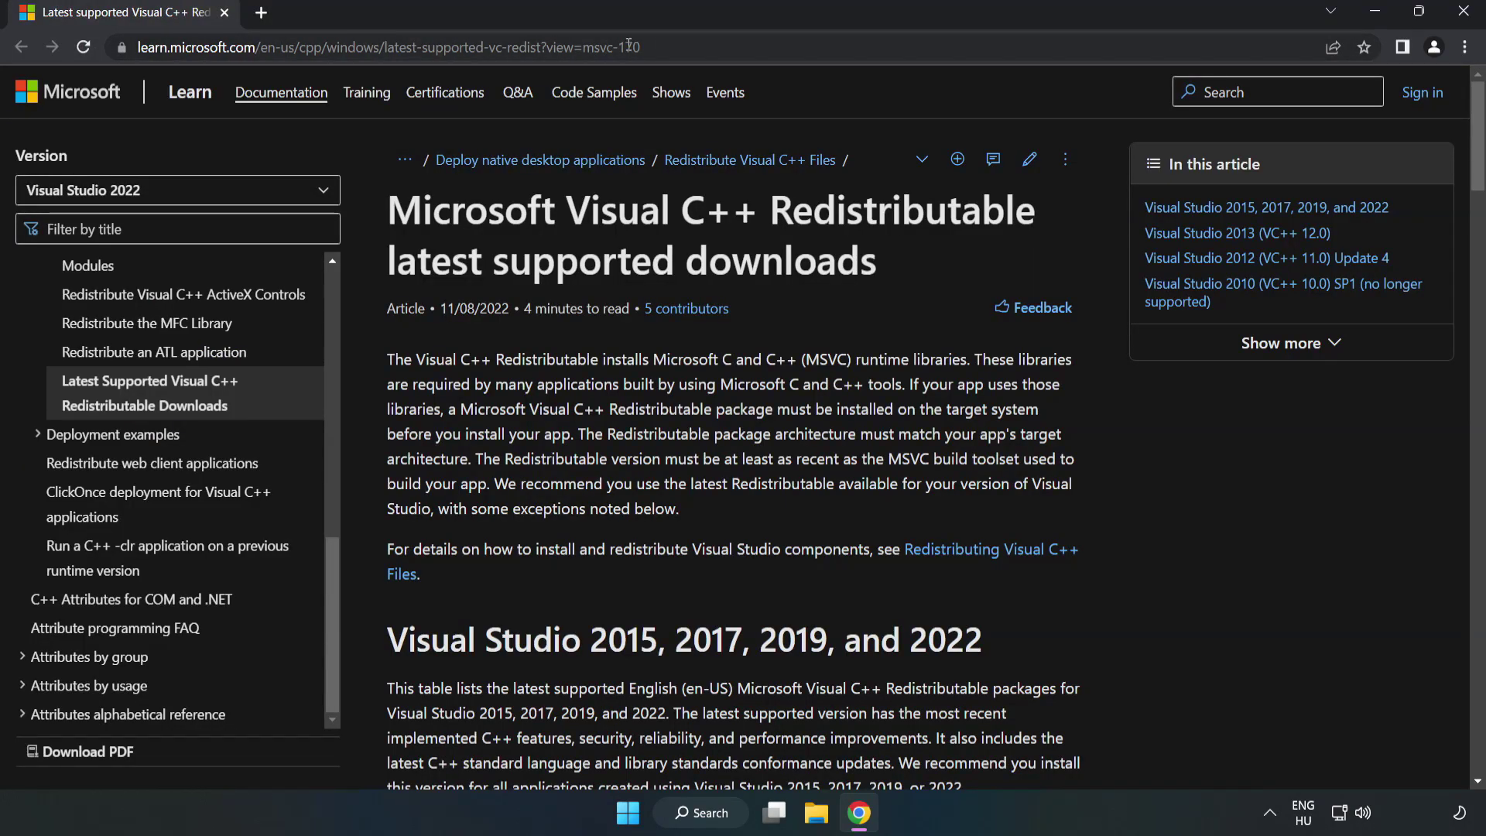
left_click(774, 47)
left_click(812, 48)
left_click(813, 69)
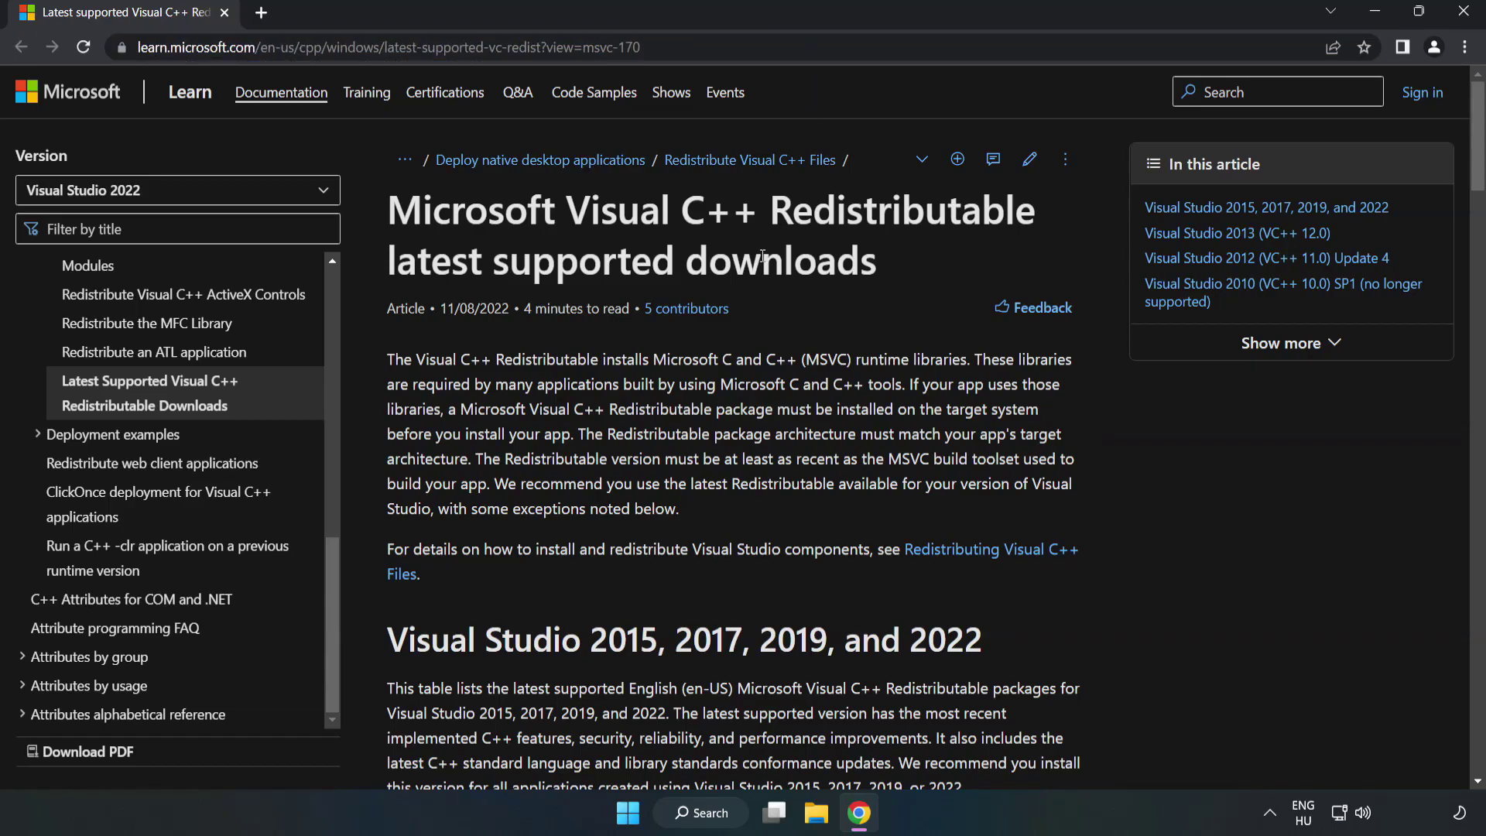
left_click_drag(1478, 171, 1478, 174)
scroll(1479, 174, "down", 5)
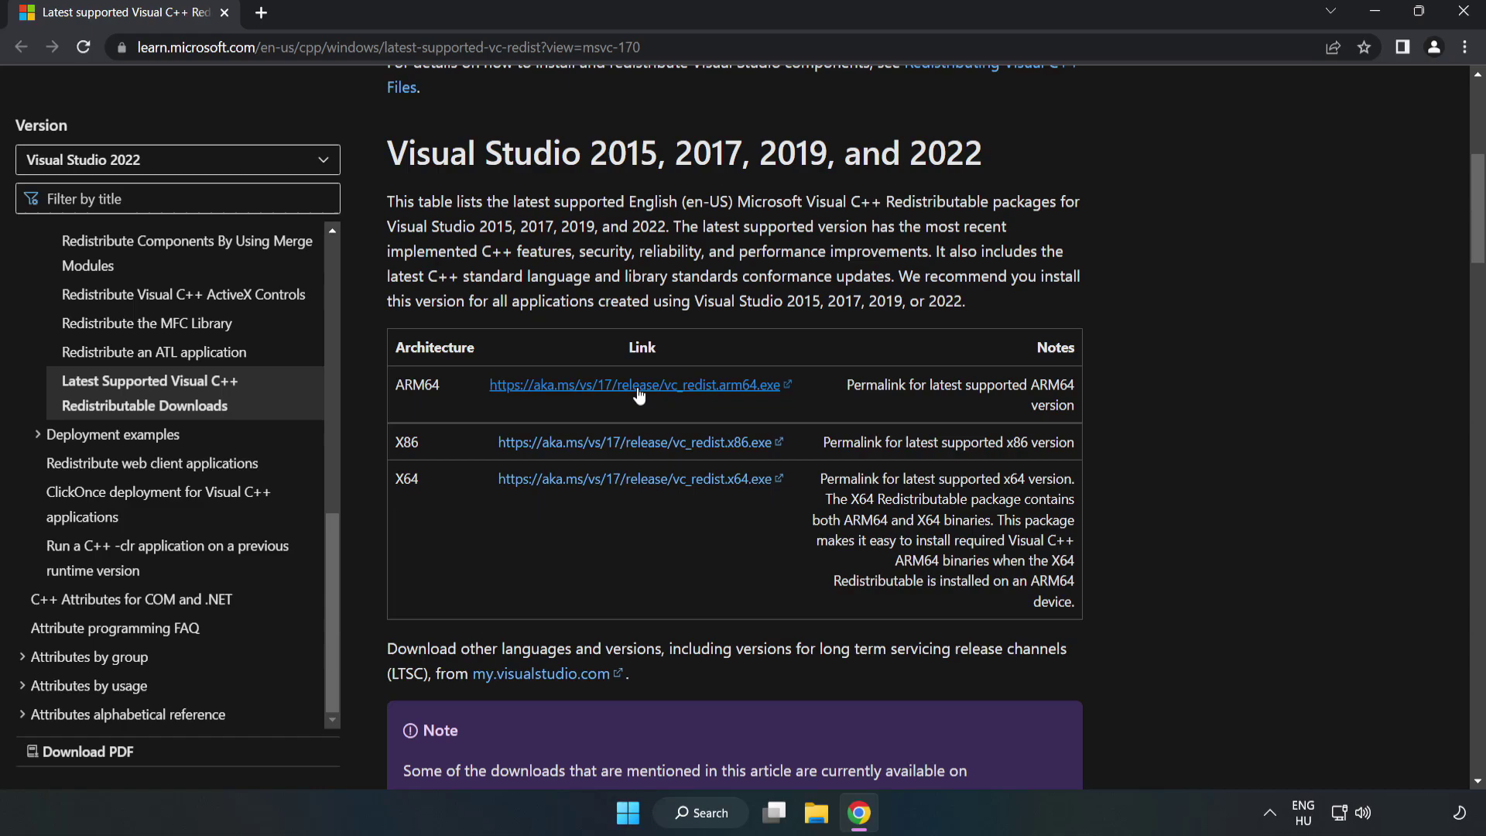
left_click(631, 386)
left_click(654, 445)
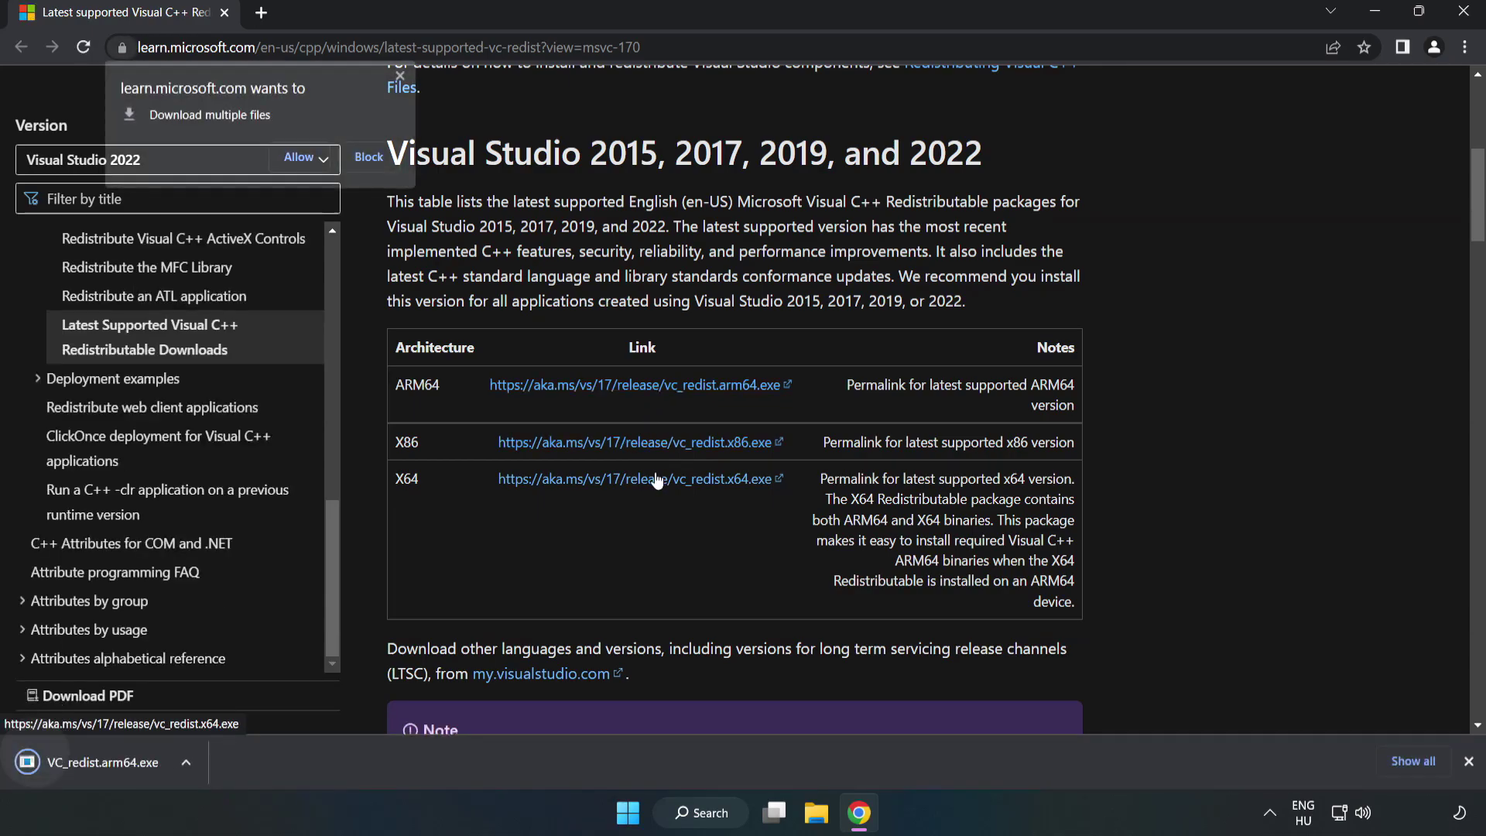
left_click(654, 481)
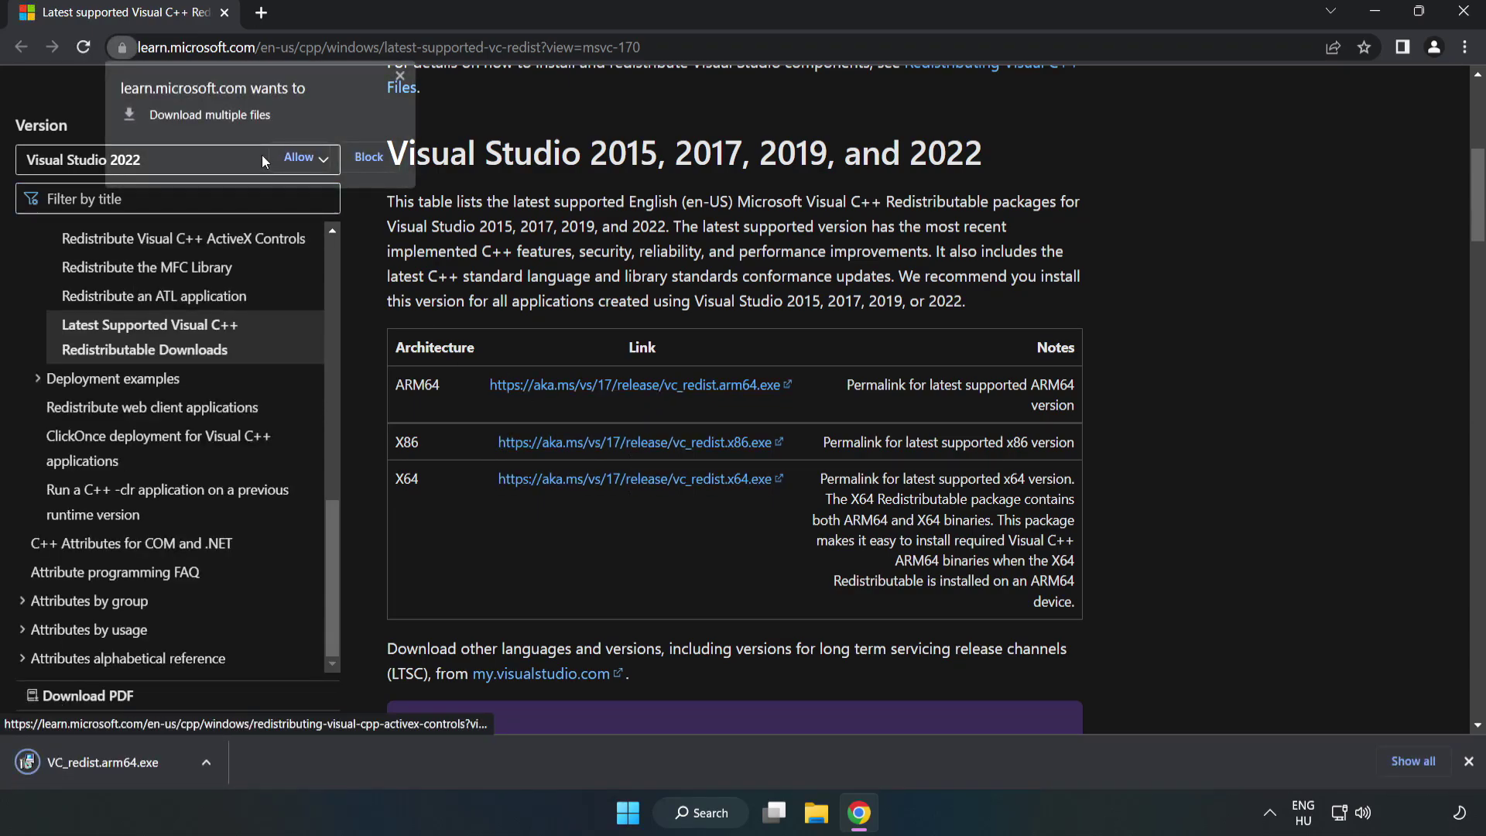
left_click(300, 157)
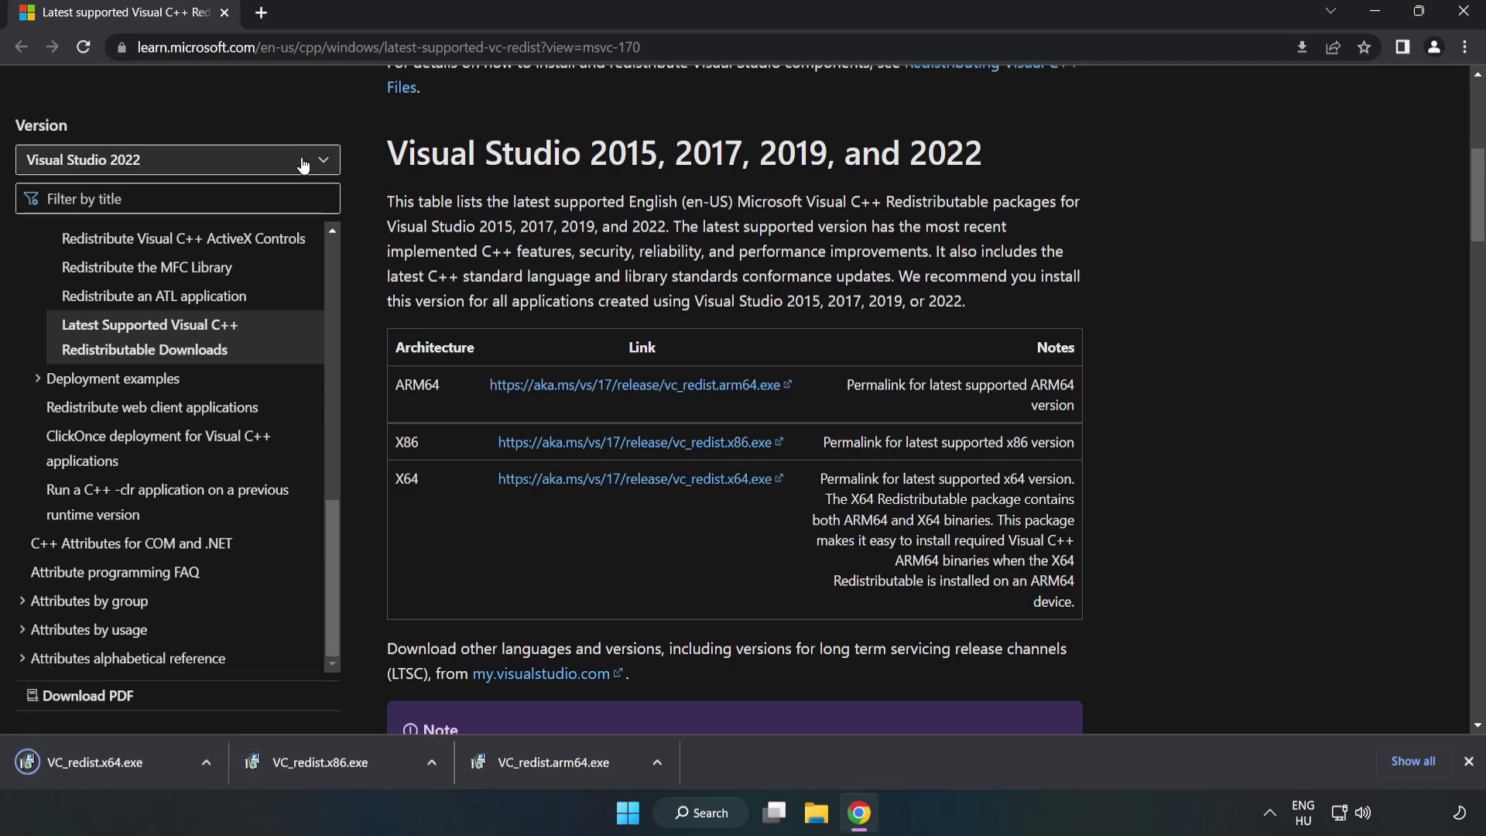
Step: Try installing the ARM64 redistributable after agreeing to the license; setup fails and is dismissed
left_click(568, 768)
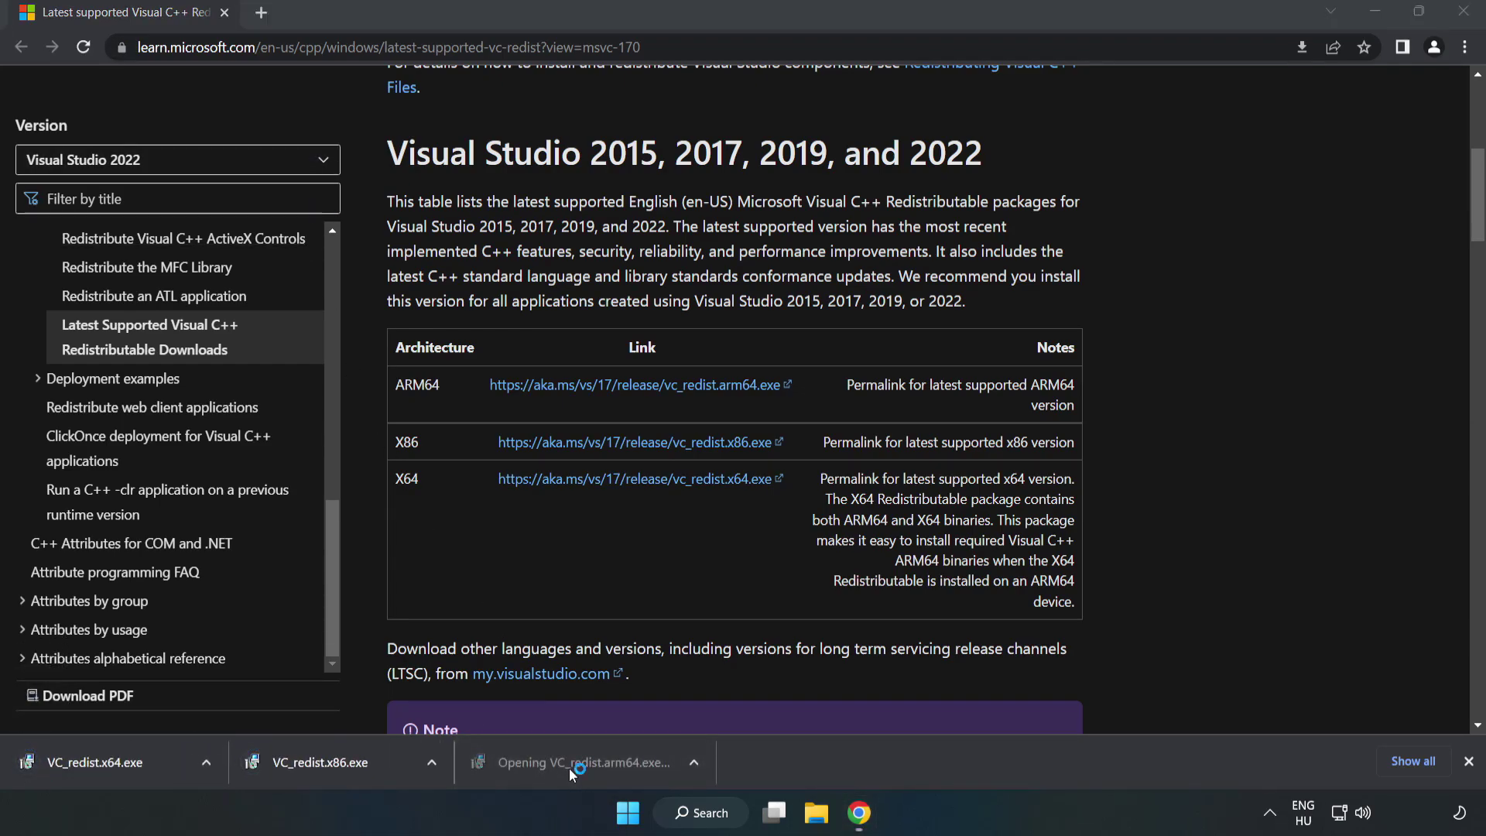
left_click_drag(952, 378, 950, 465)
left_click(540, 483)
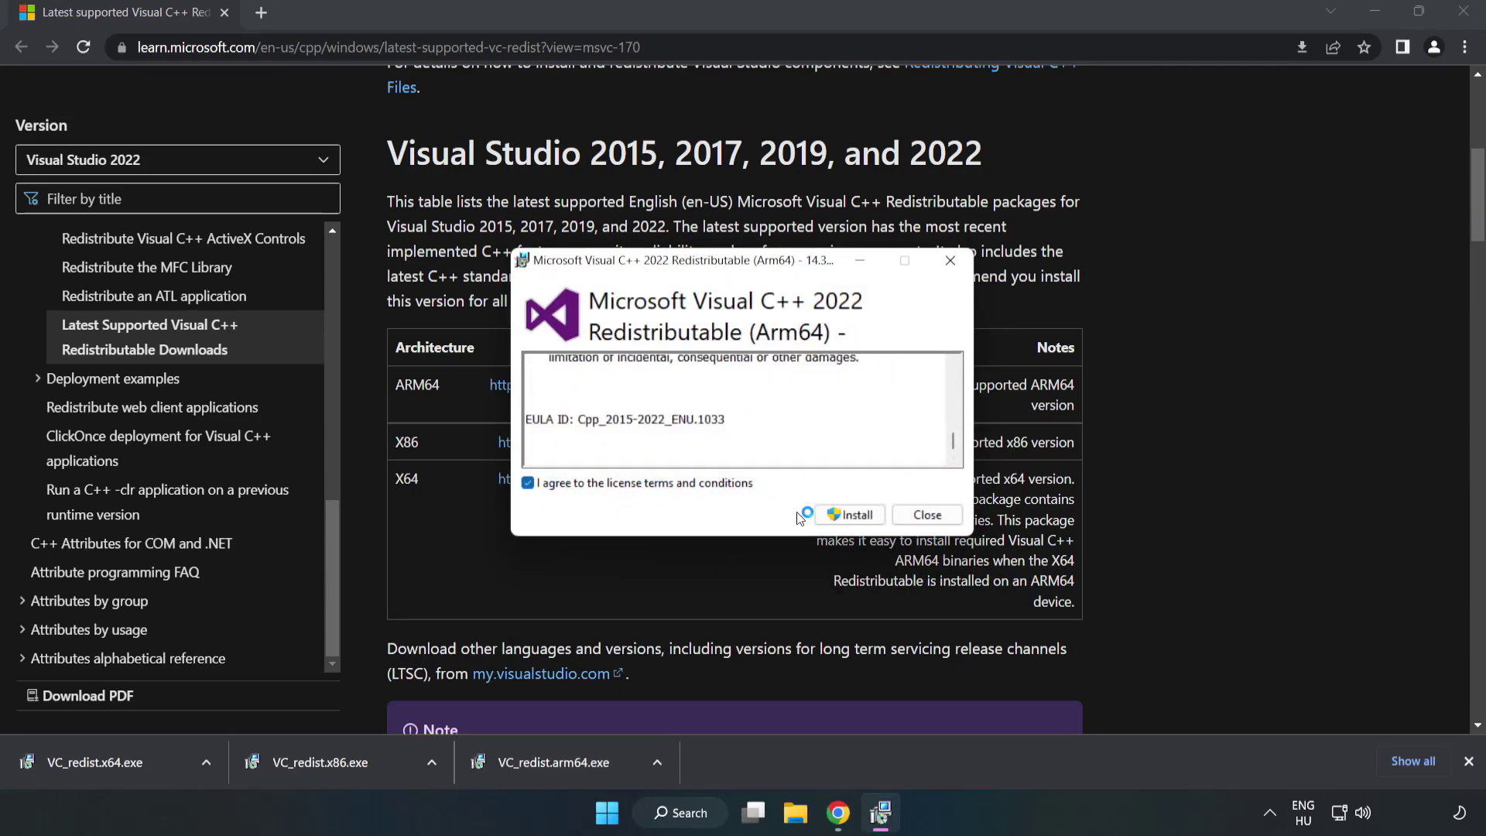
left_click(850, 519)
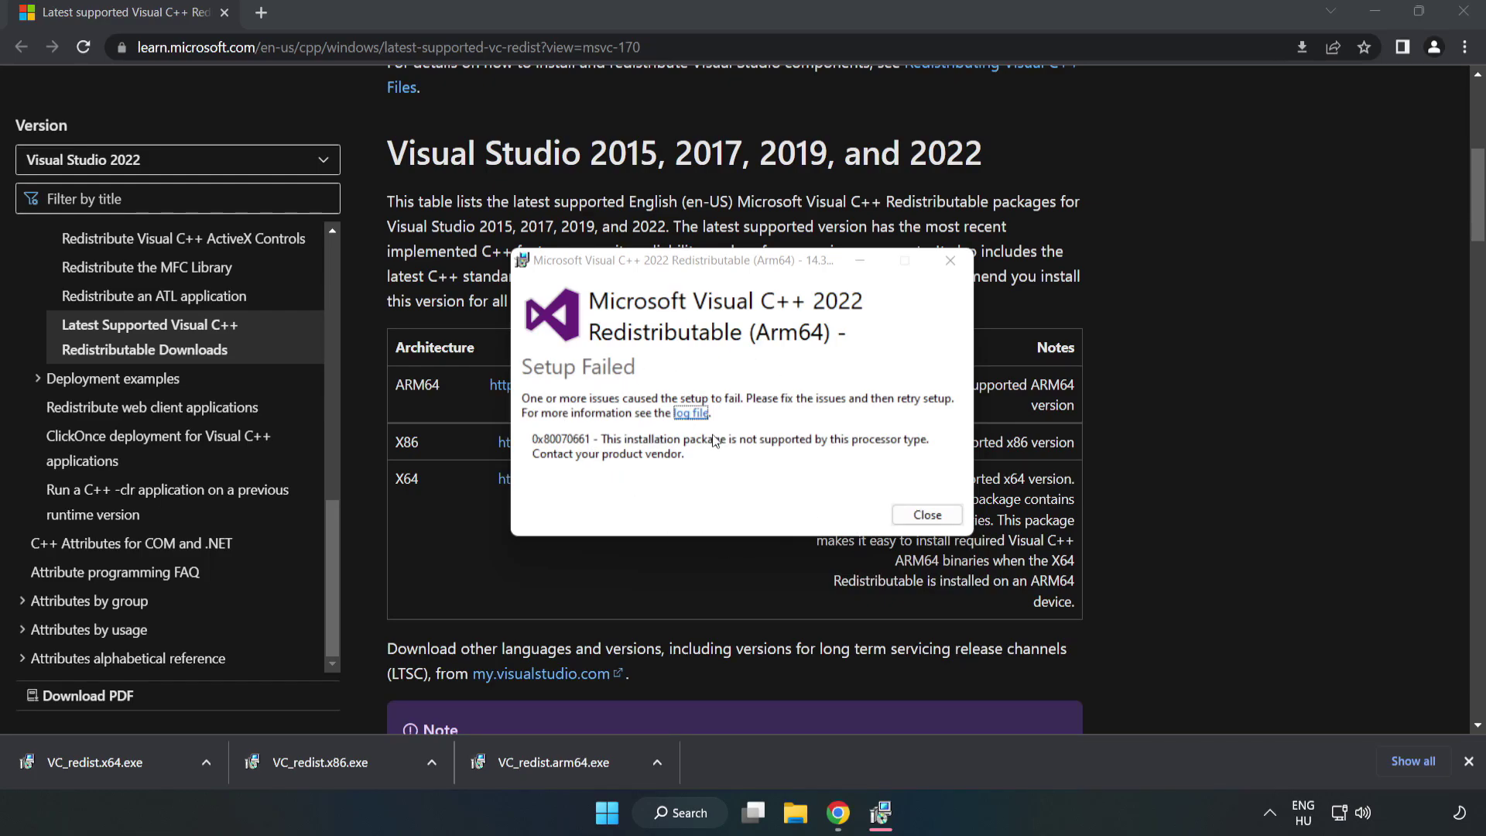
left_click(902, 520)
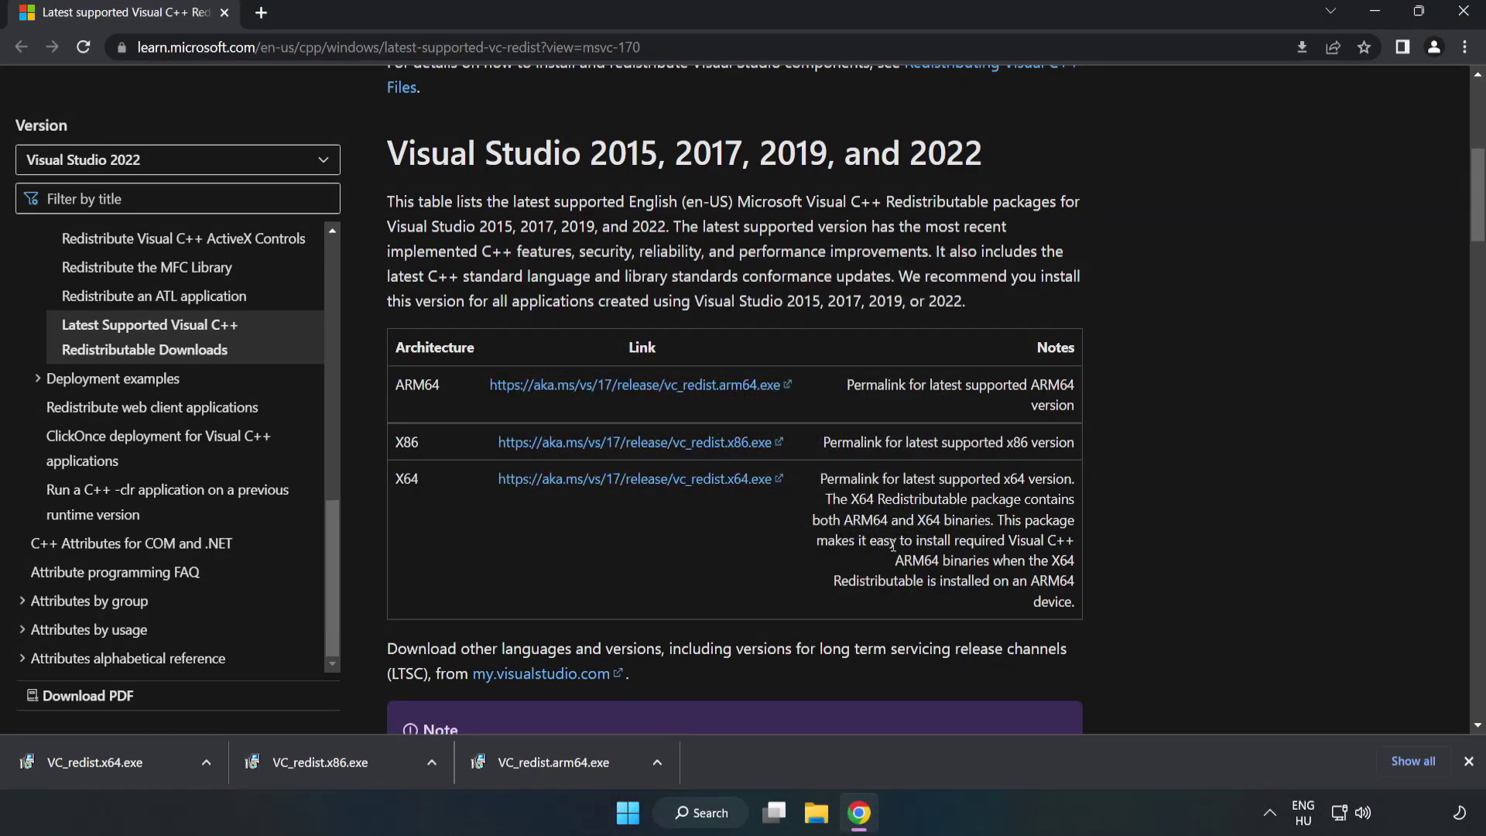
Step: Install the x86 and x64 Visual C++ 2015-2022 redistributables successfully, declining the restart
left_click(353, 759)
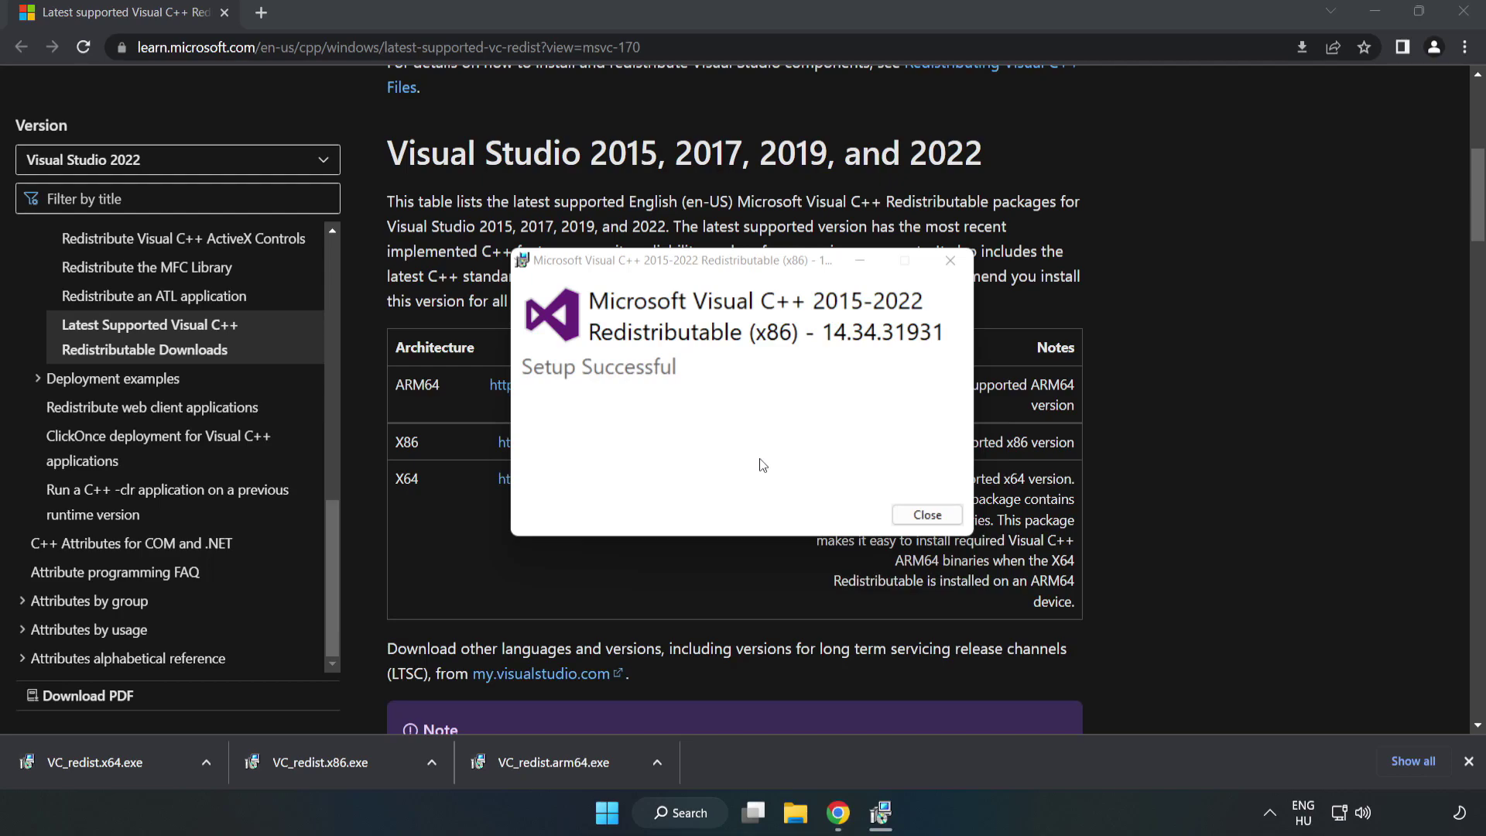
left_click(928, 515)
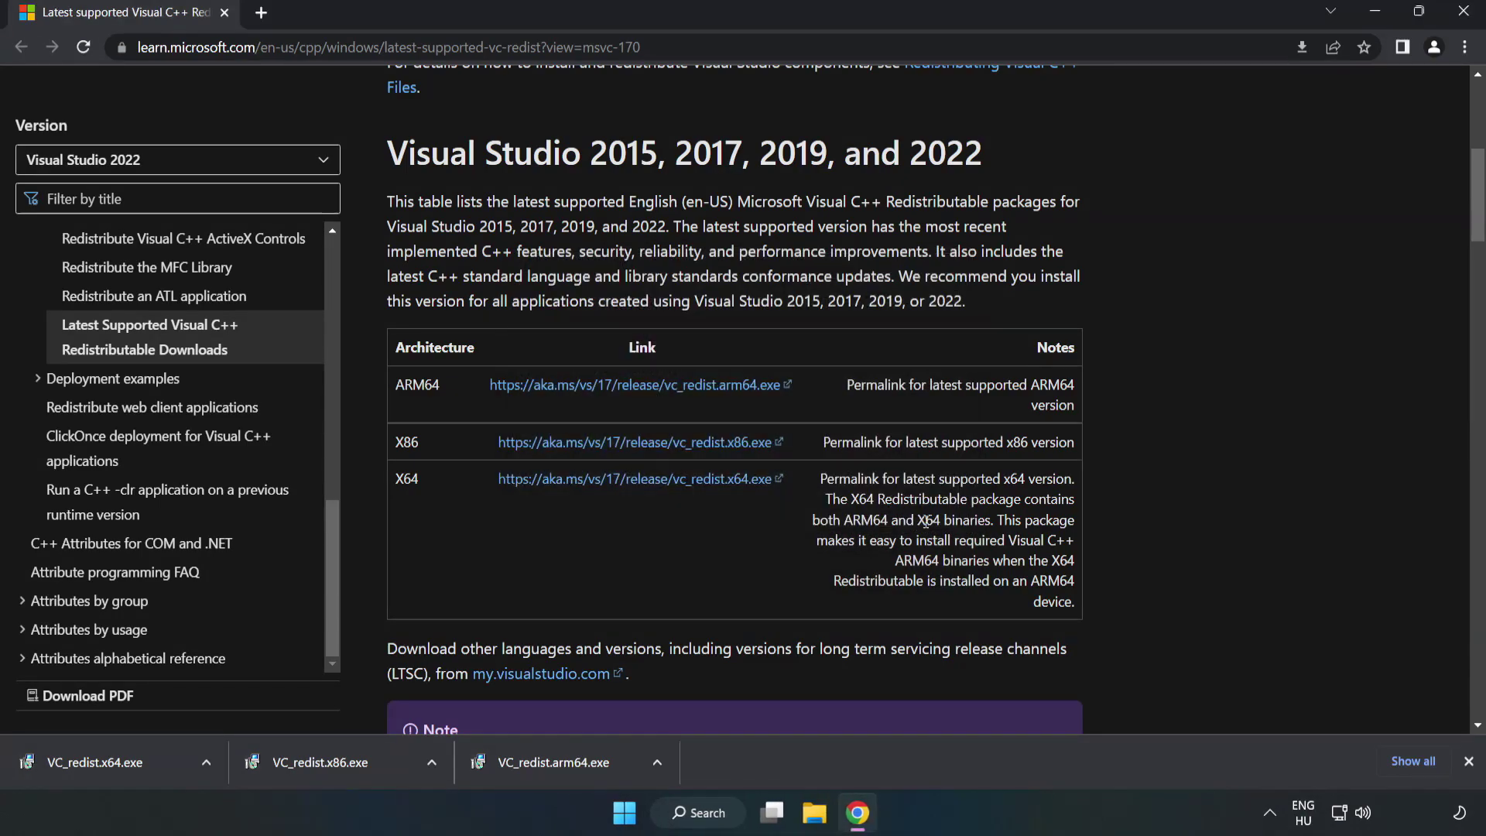
left_click(80, 760)
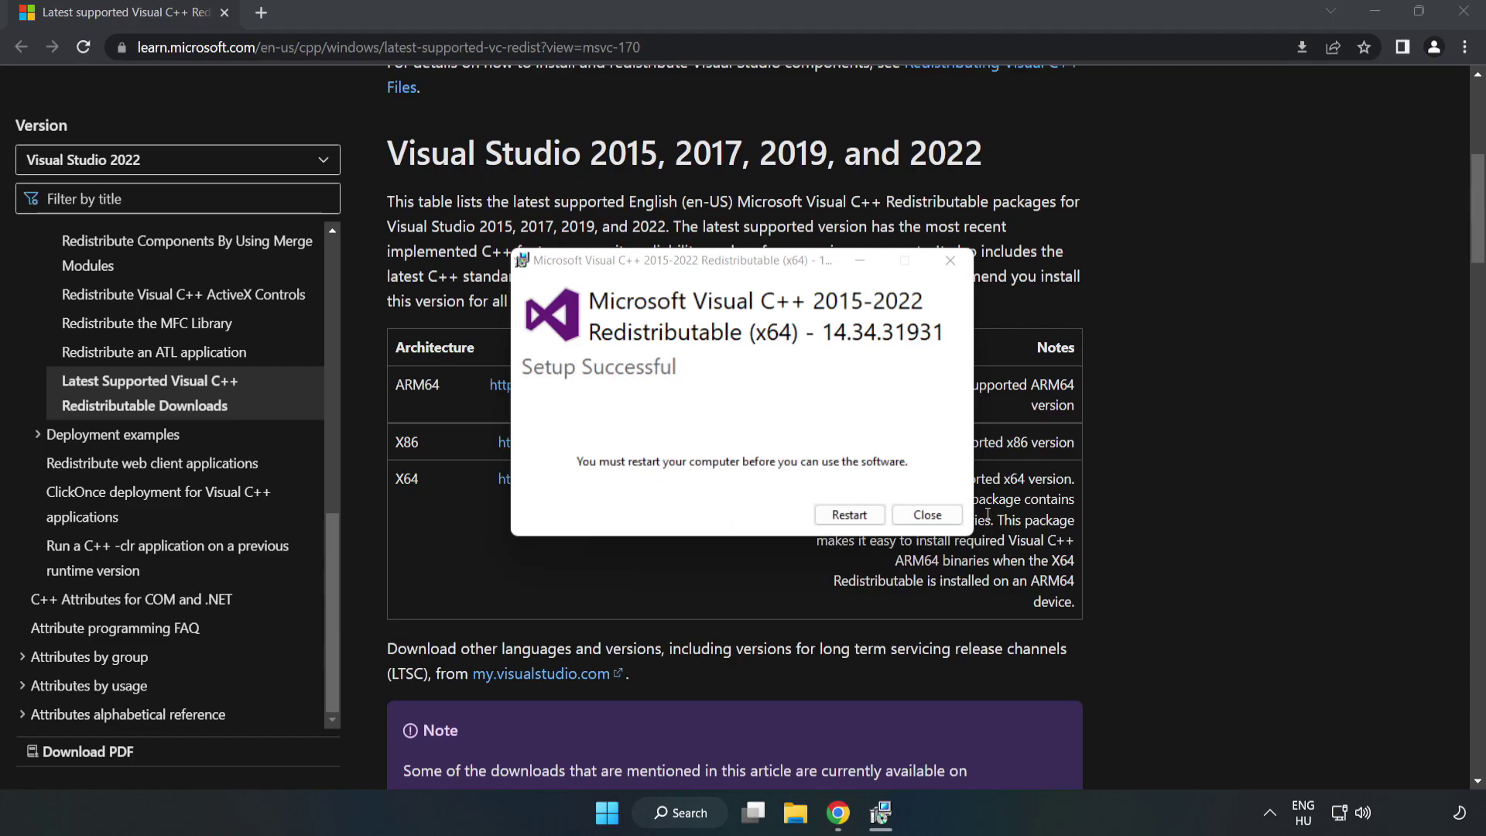
left_click(927, 515)
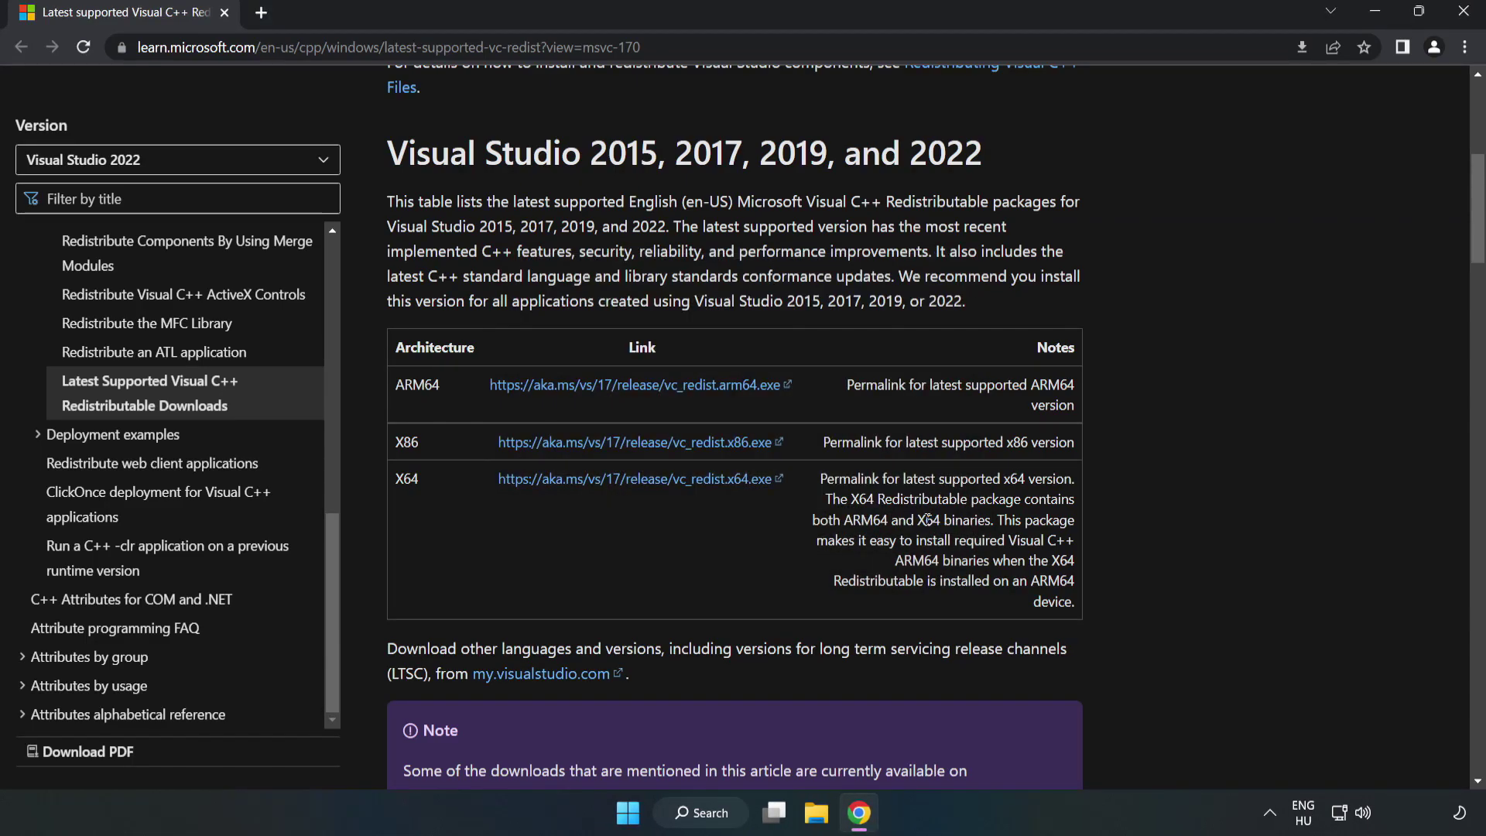
Step: Close Chrome and bring up the Start menu power options showing Sleep, Shut down and Restart
left_click(1465, 14)
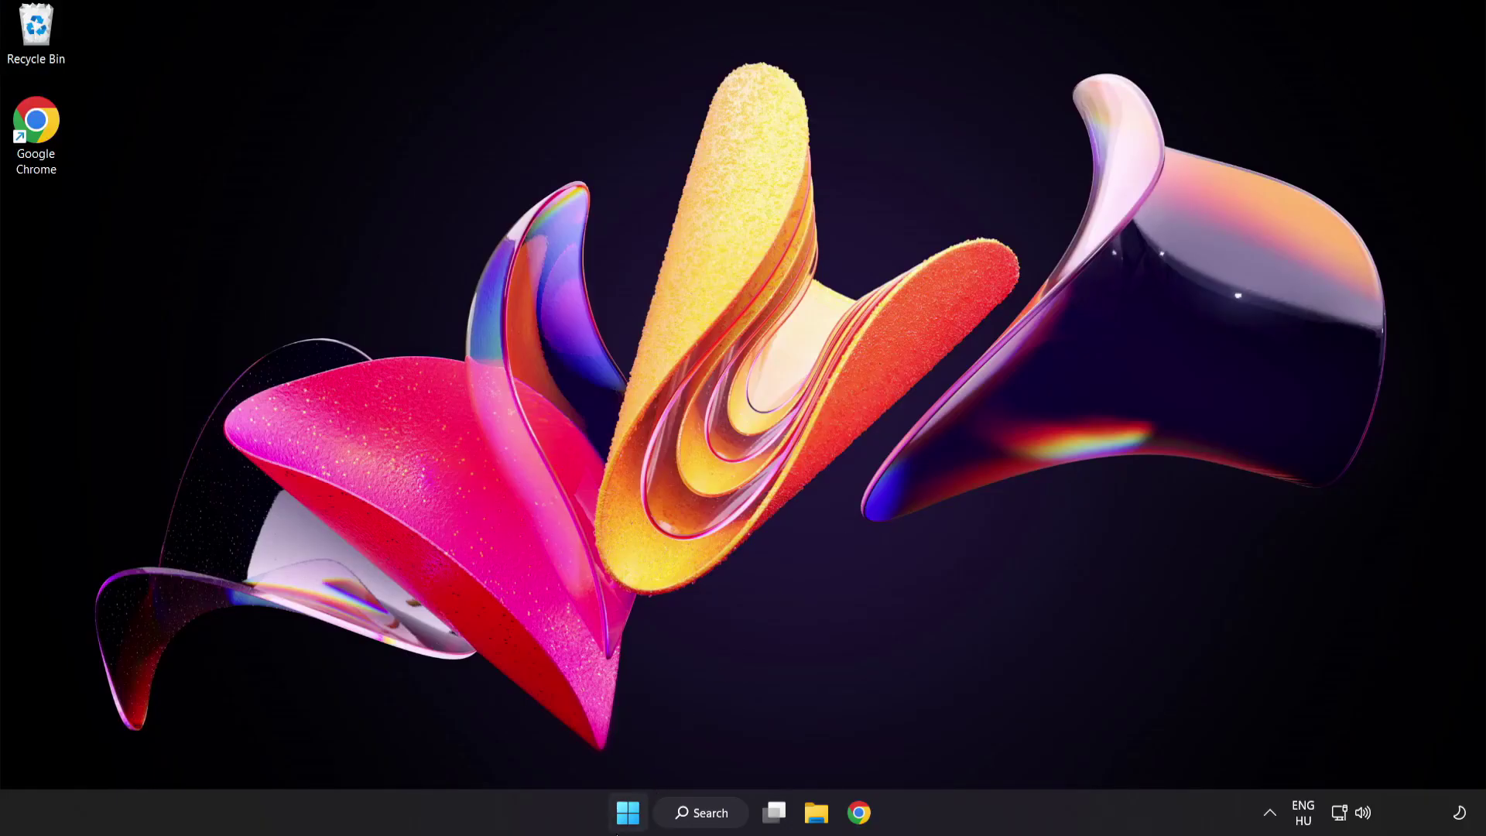
left_click(627, 812)
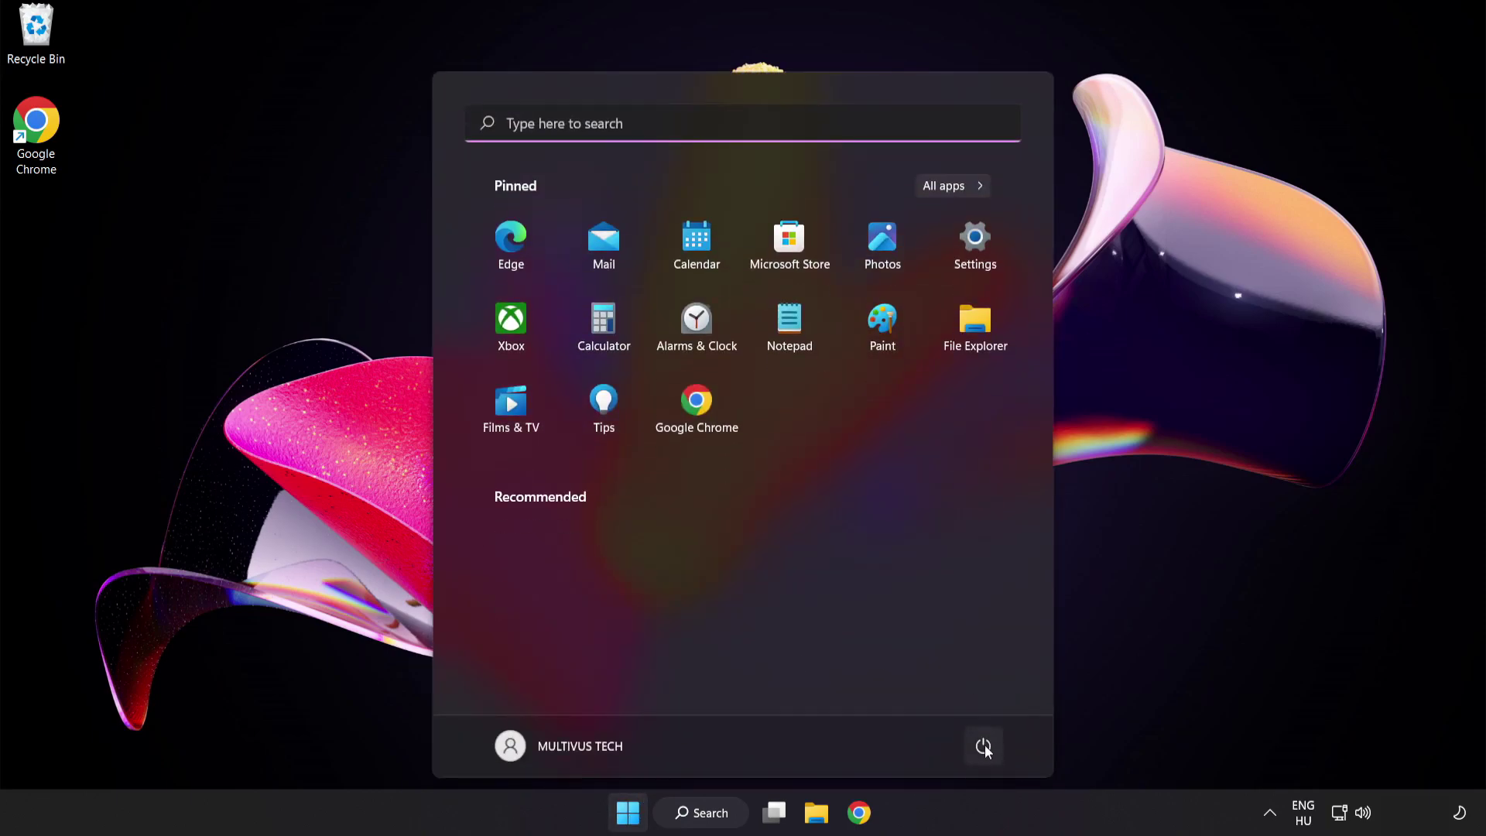
left_click(983, 747)
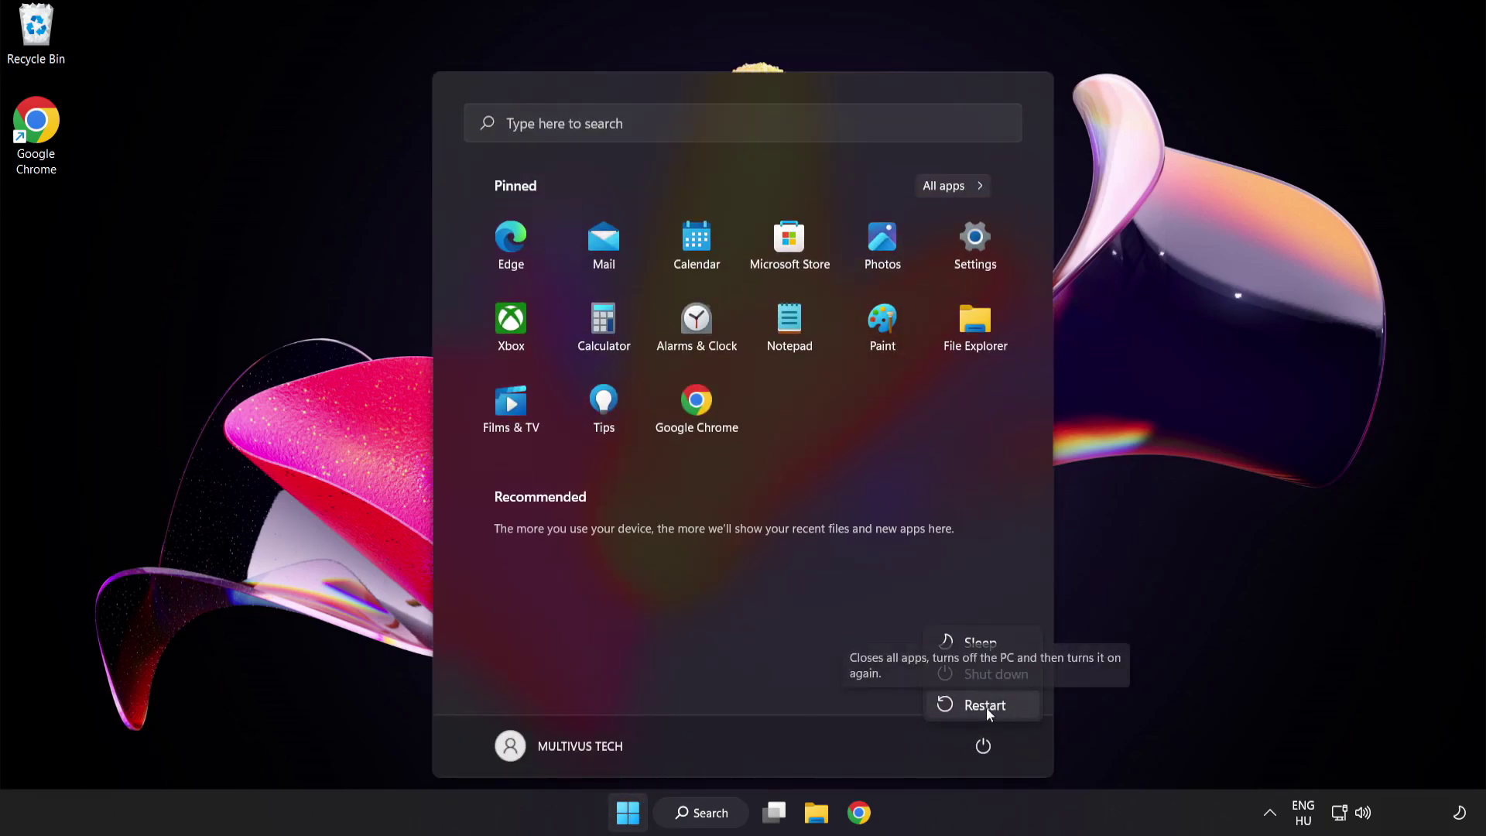